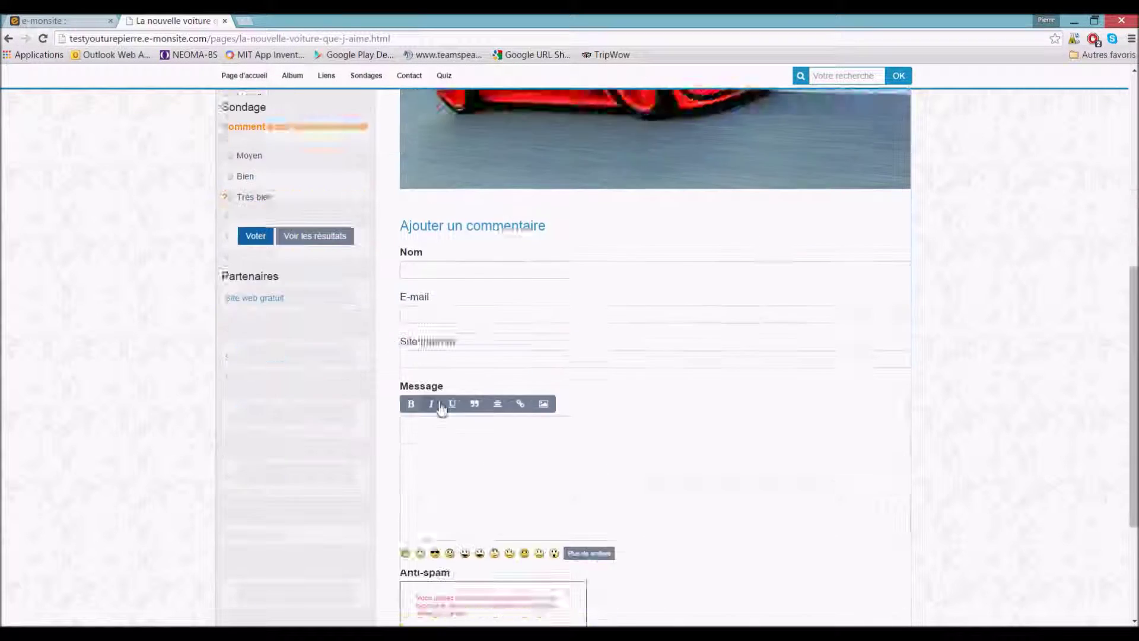
Step: Open the Album photos module in the e-monsite manager and compare its latest photos with those on the public site
scroll(441, 406, up, 8)
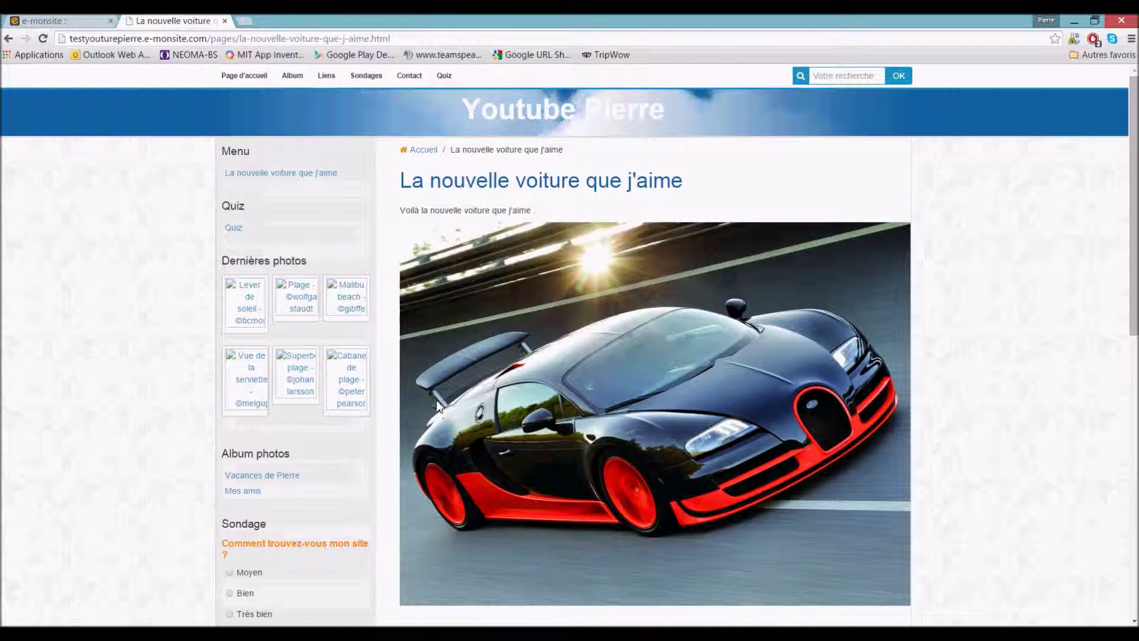
click(61, 22)
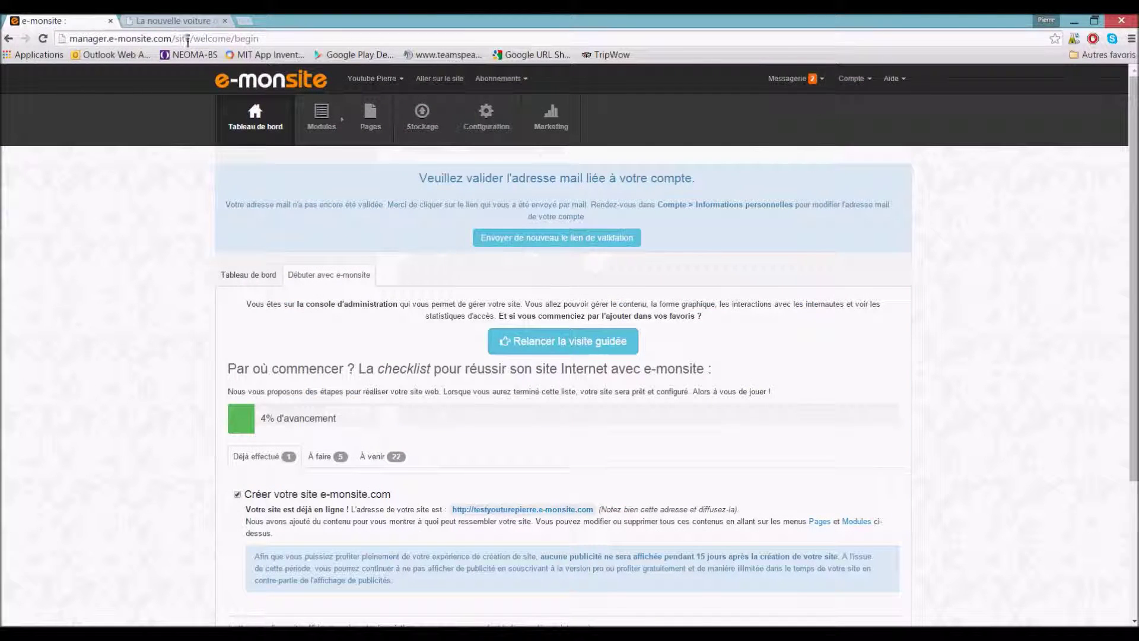
mouse_move(321, 121)
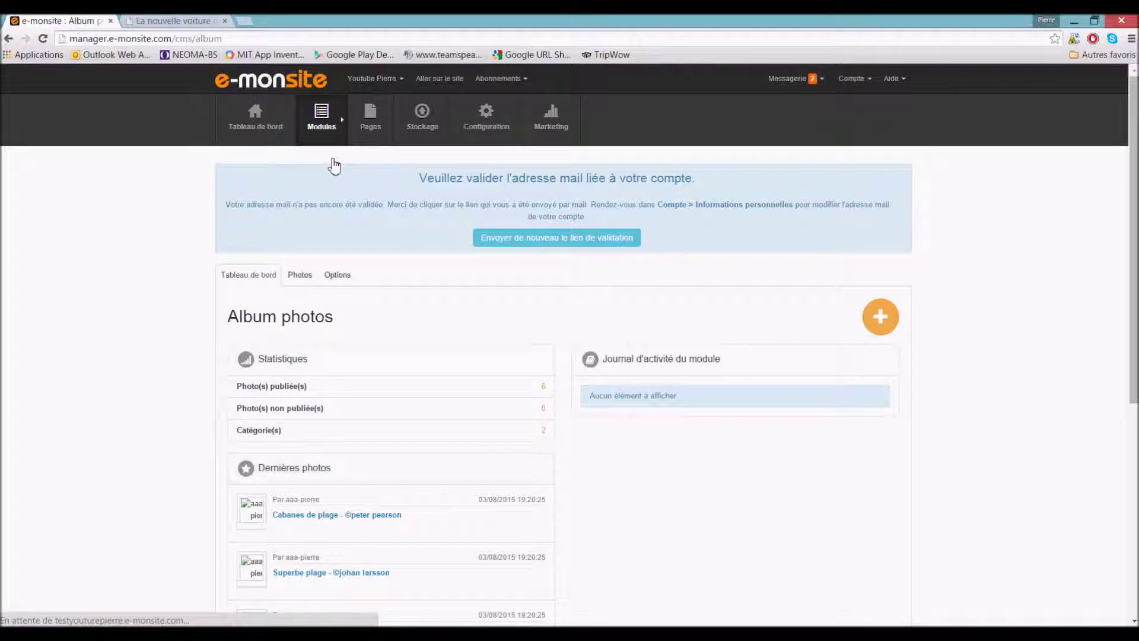
scroll(510, 318, down, 1)
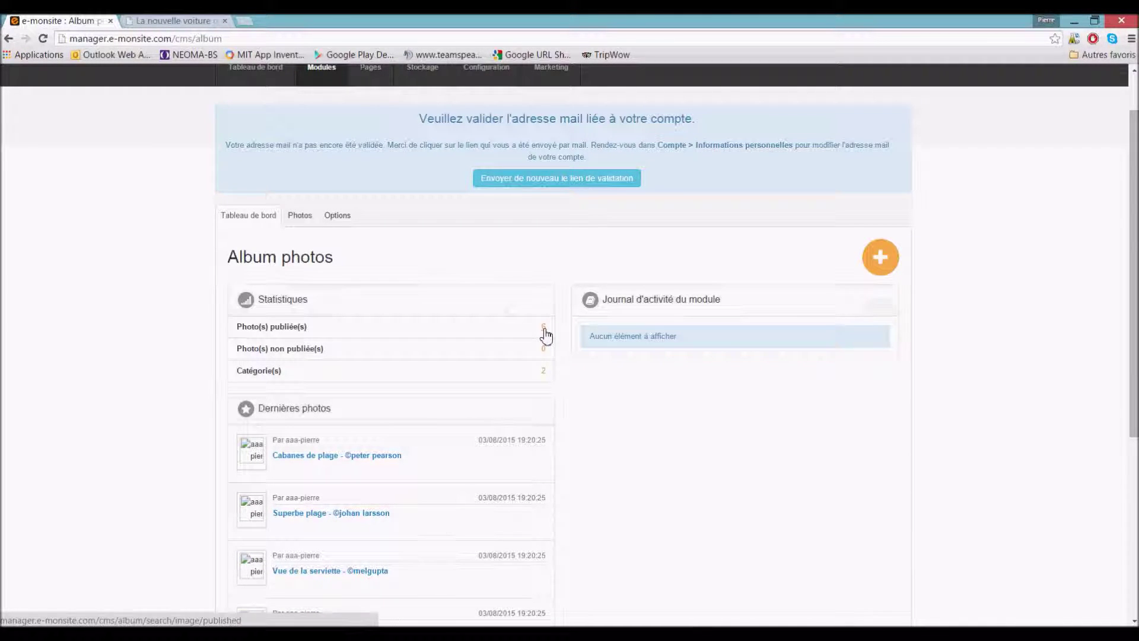
scroll(543, 334, down, 3)
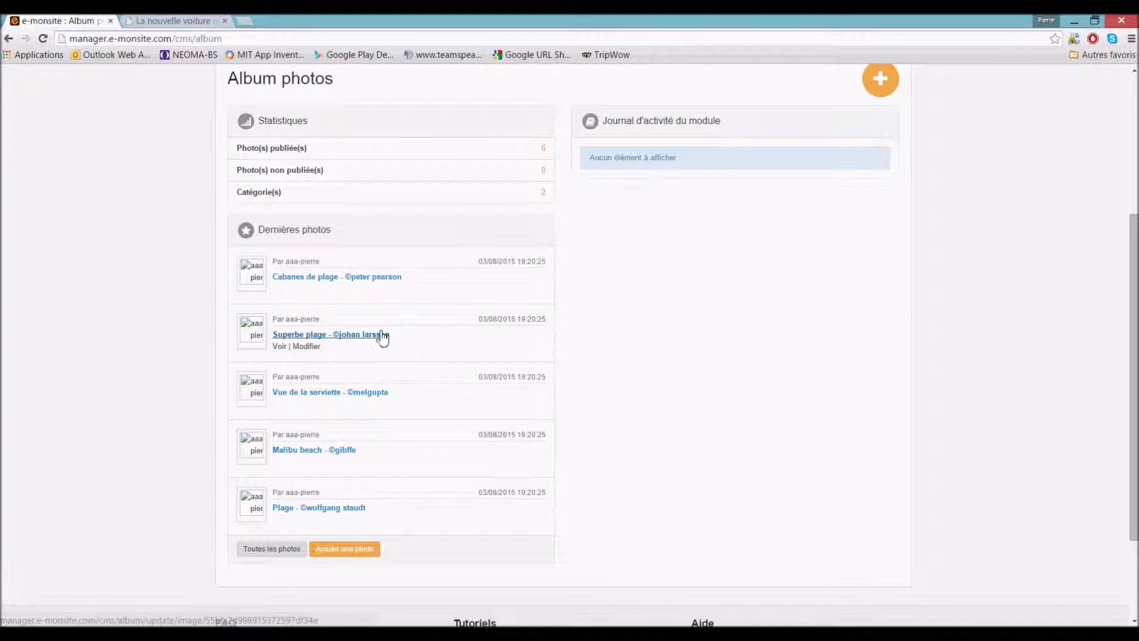
key(ctrl+Tab)
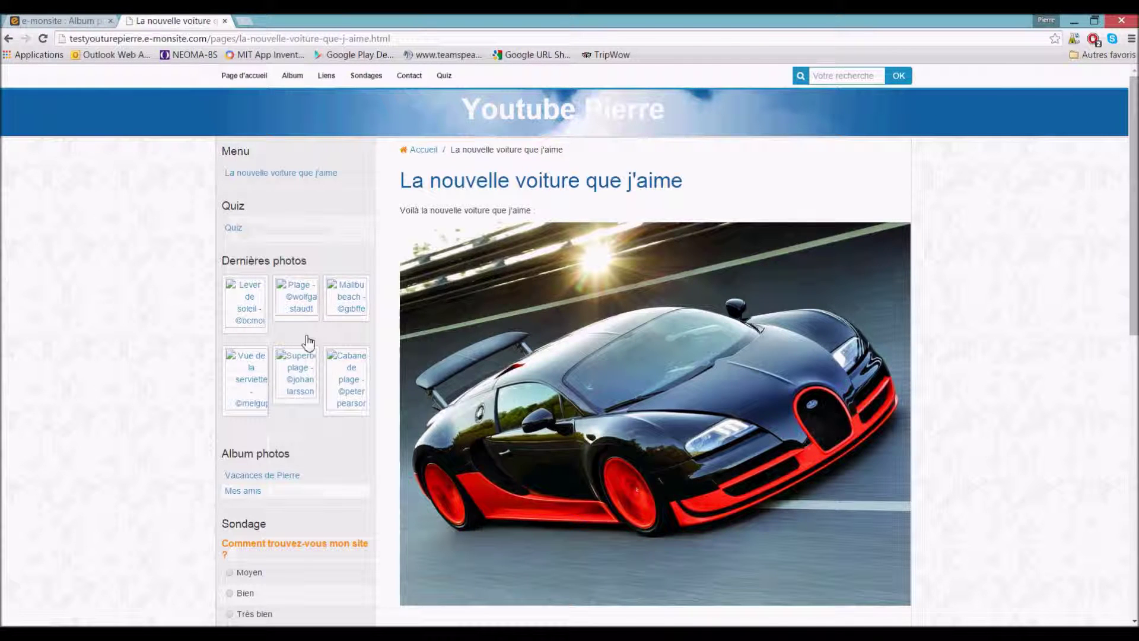
click(62, 19)
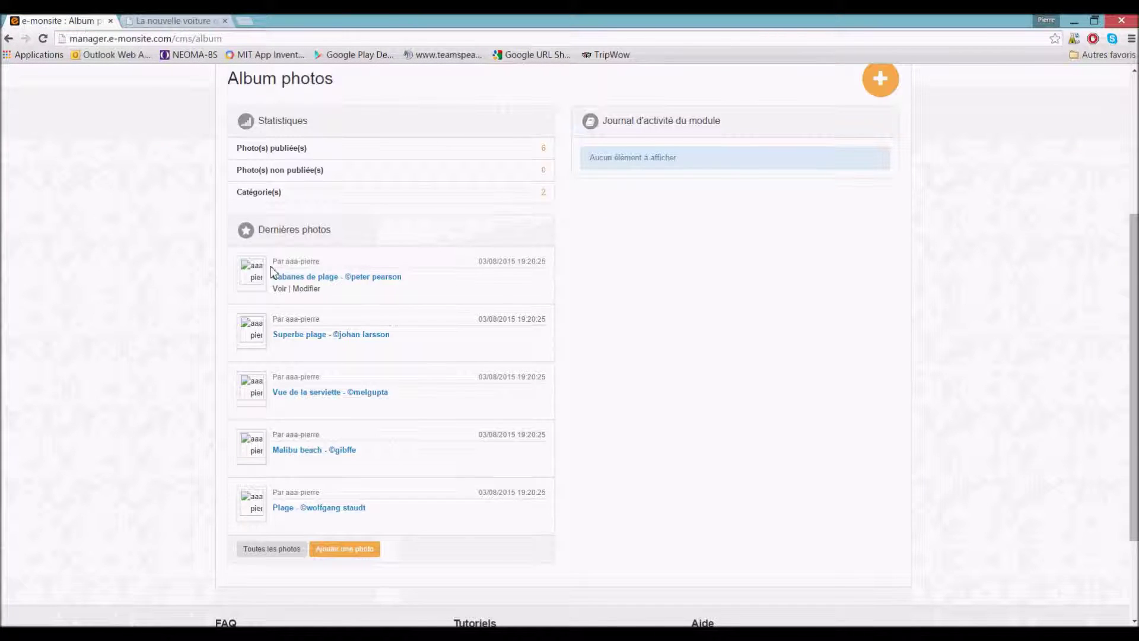
Step: Show all the album's photos and permanently delete the holiday category under Photos
scroll(308, 308, down, 1)
click(283, 491)
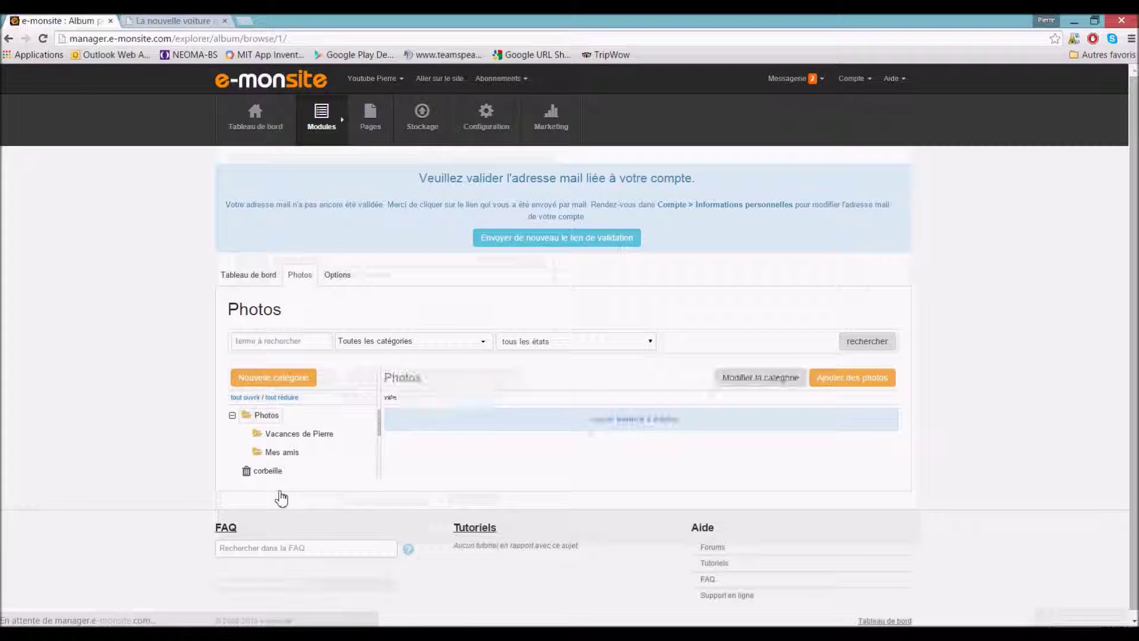
mouse_move(324, 432)
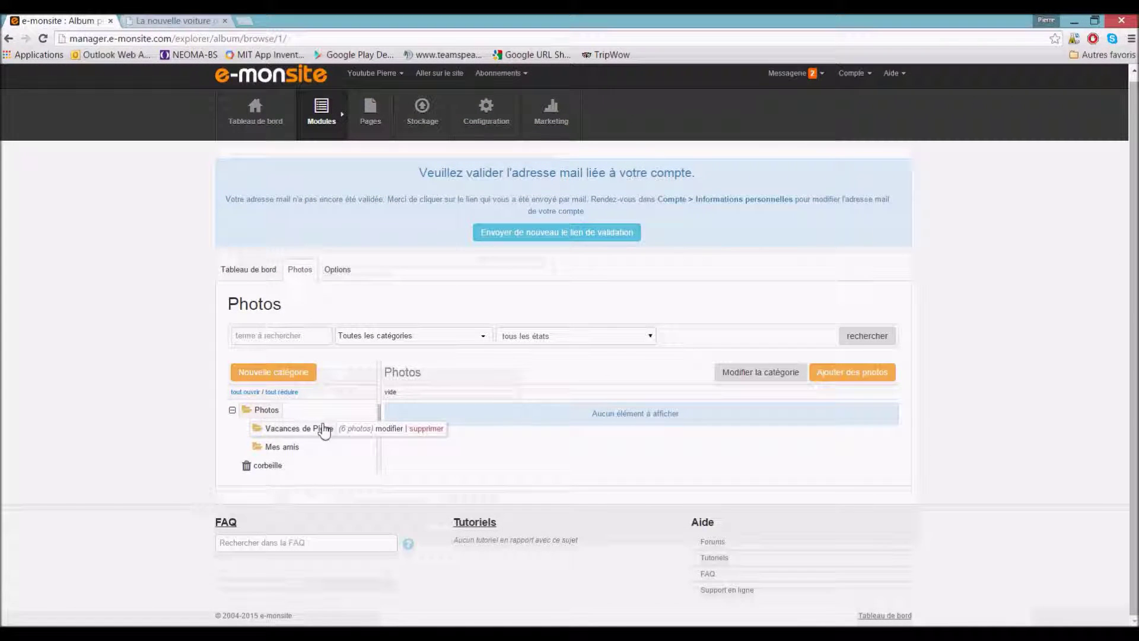
click(422, 431)
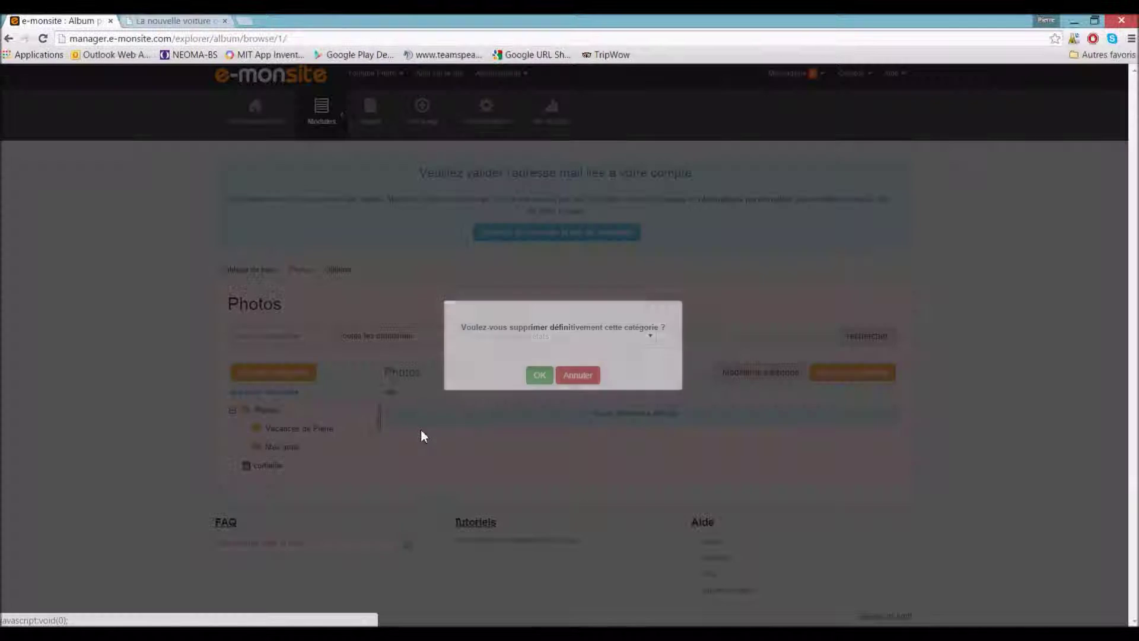
click(537, 377)
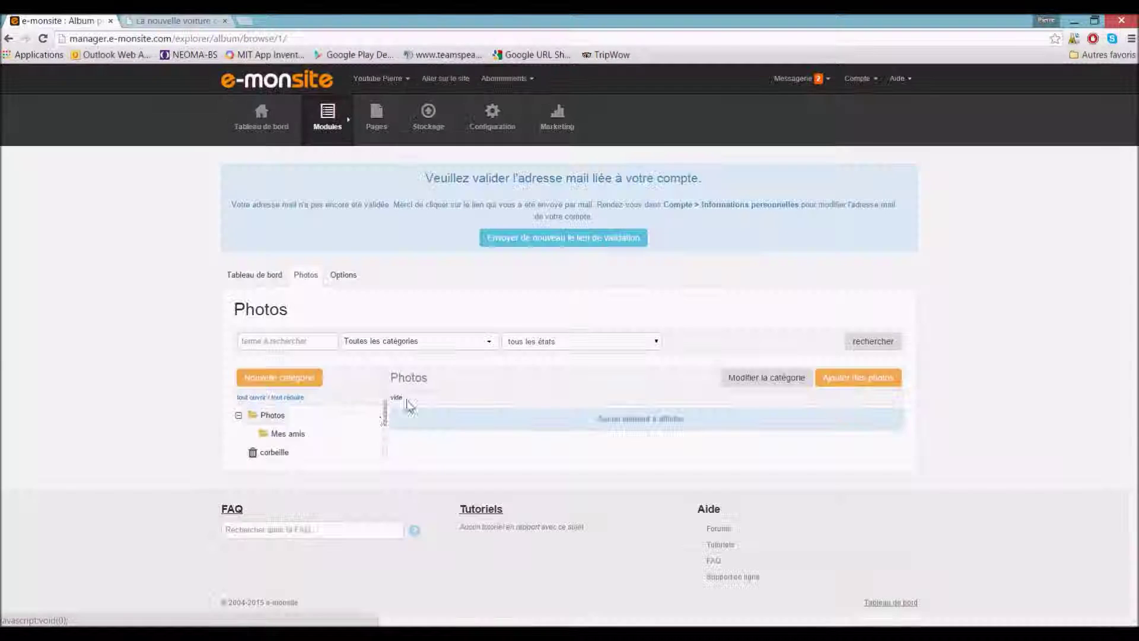
Step: Permanently delete the "Mes amis" photo category
click(290, 436)
click(389, 435)
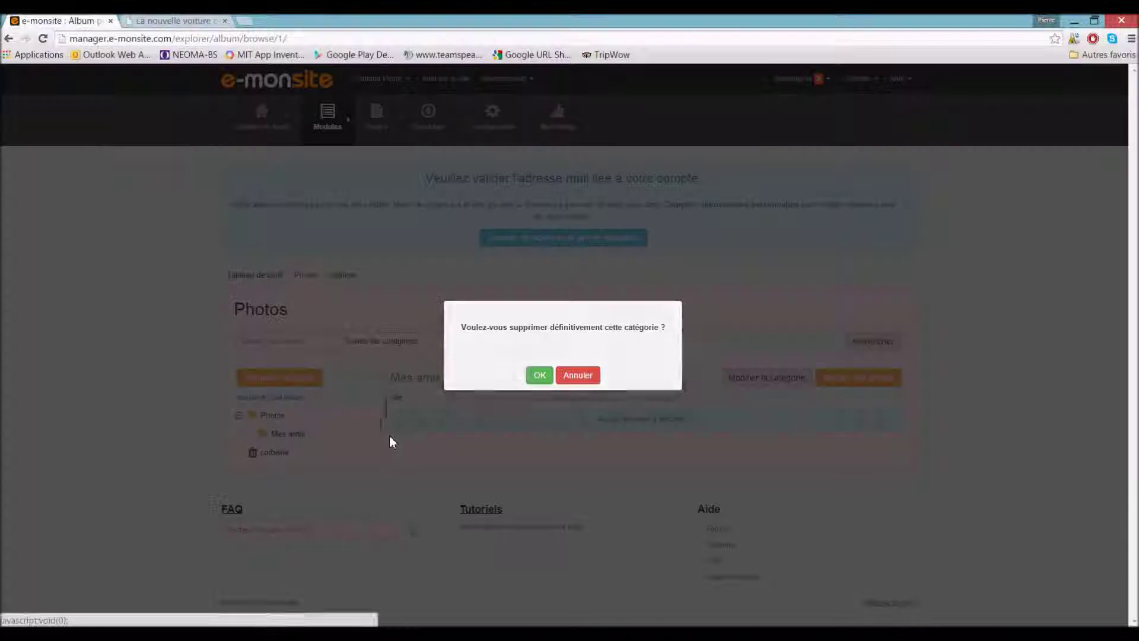
click(537, 377)
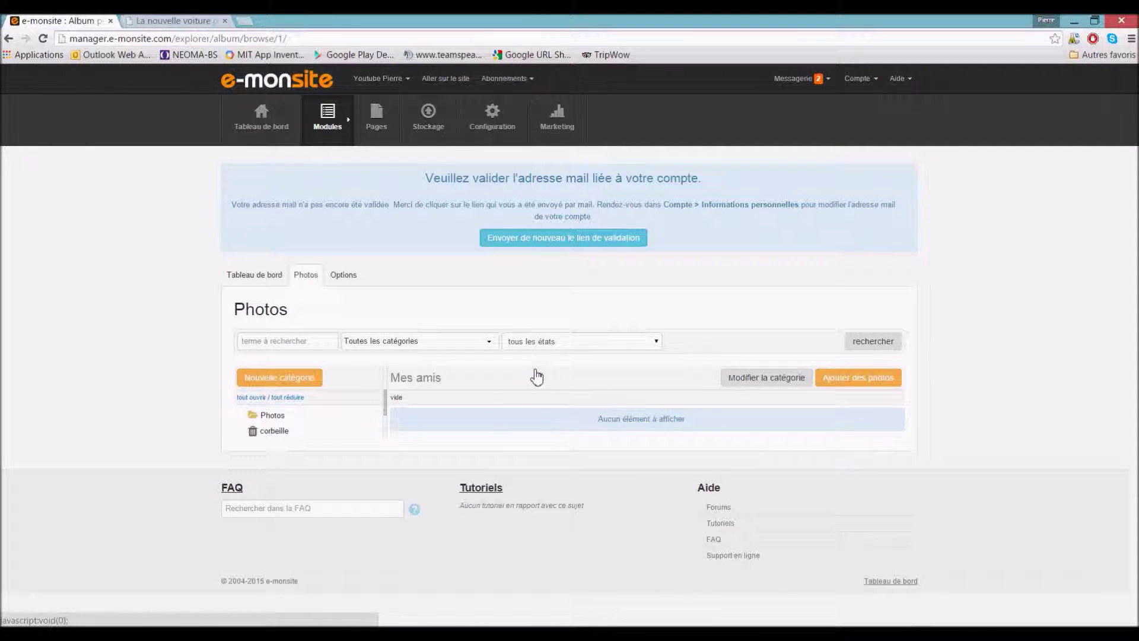
Step: Search Google Images for "voiture" in a new browser tab
click(243, 21)
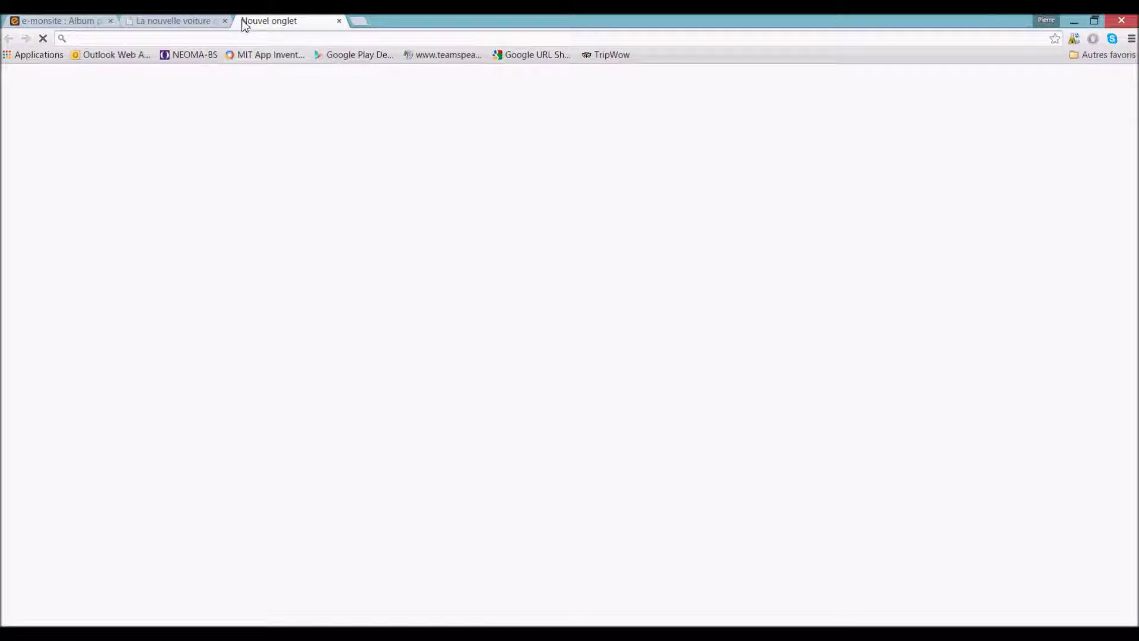
text(voiture)
key(Return)
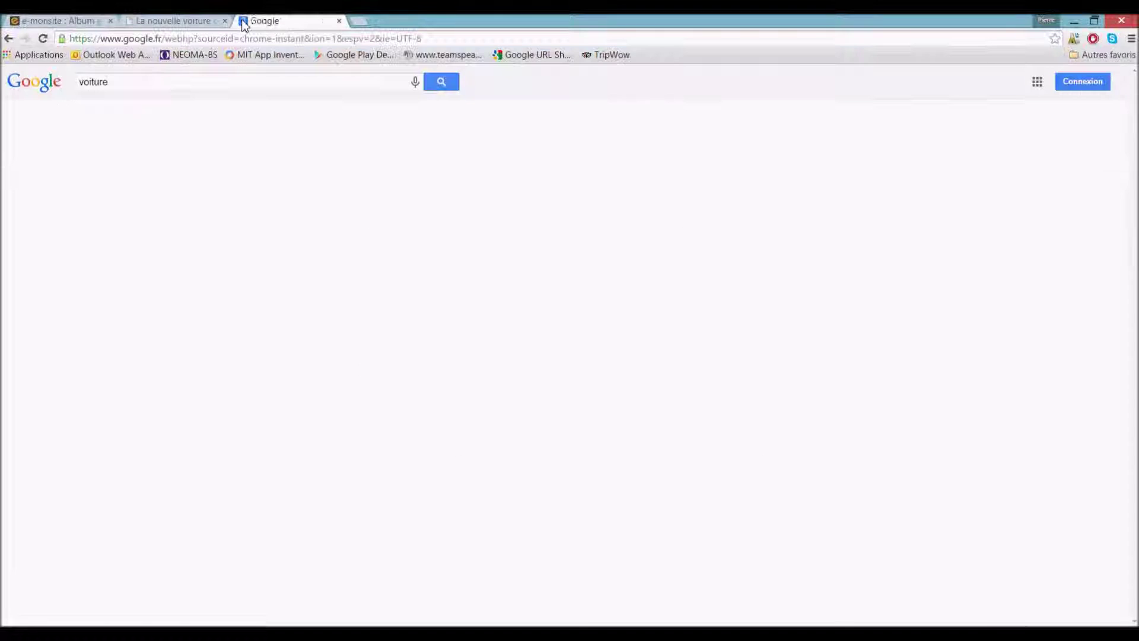
click(133, 122)
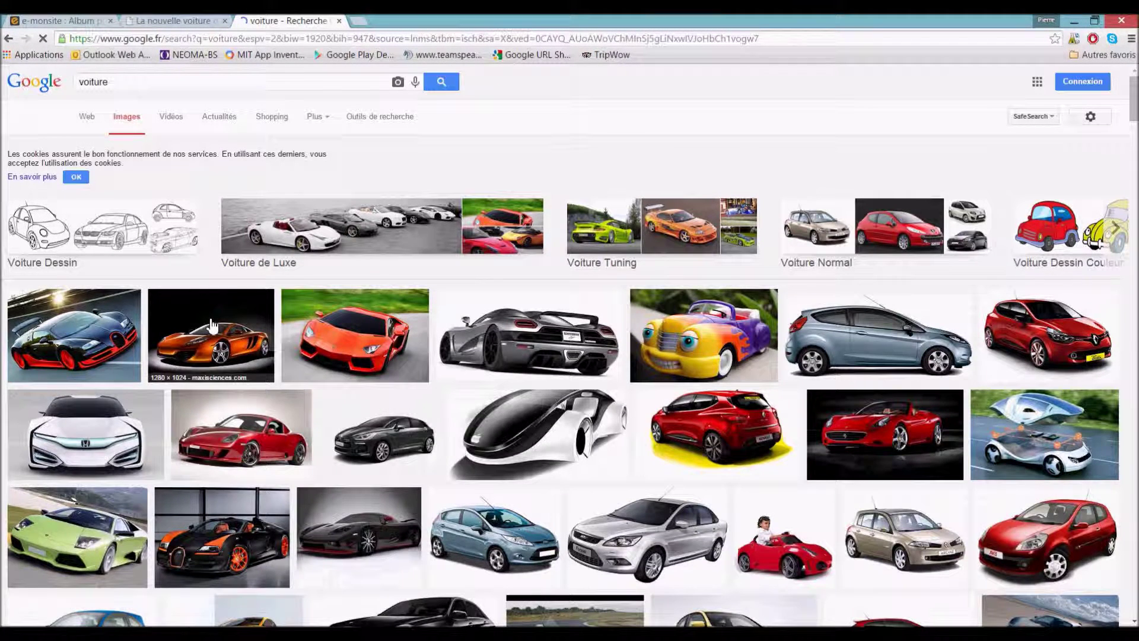
Step: Save the full-size image of the orange McLaren to the Bureau folder under its proposed file name
click(354, 336)
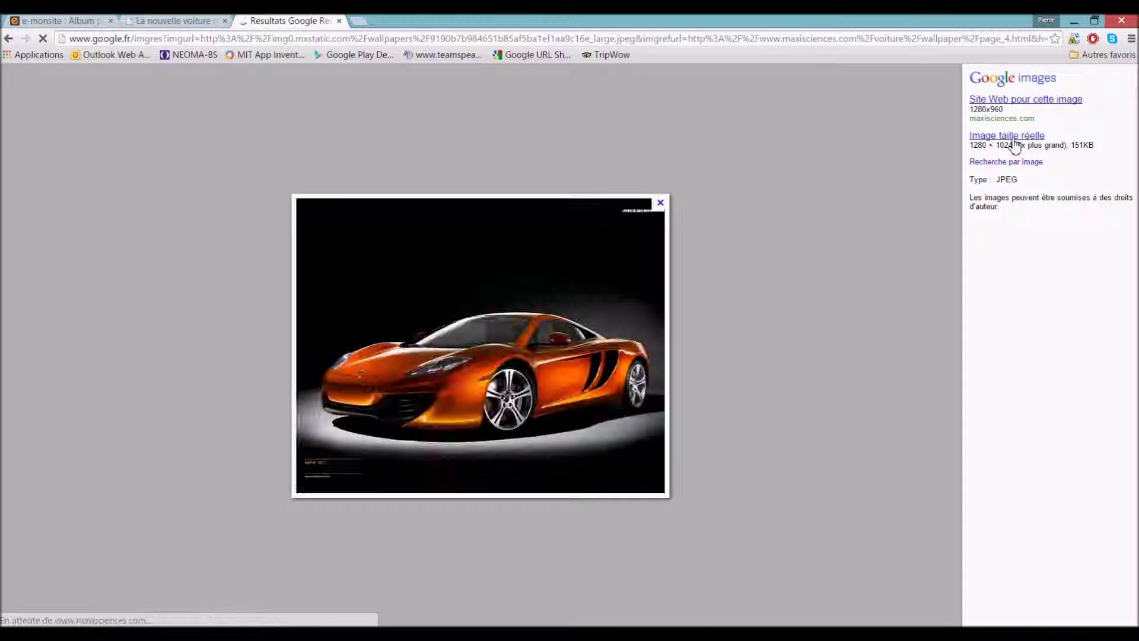
click(1008, 140)
right_click(356, 328)
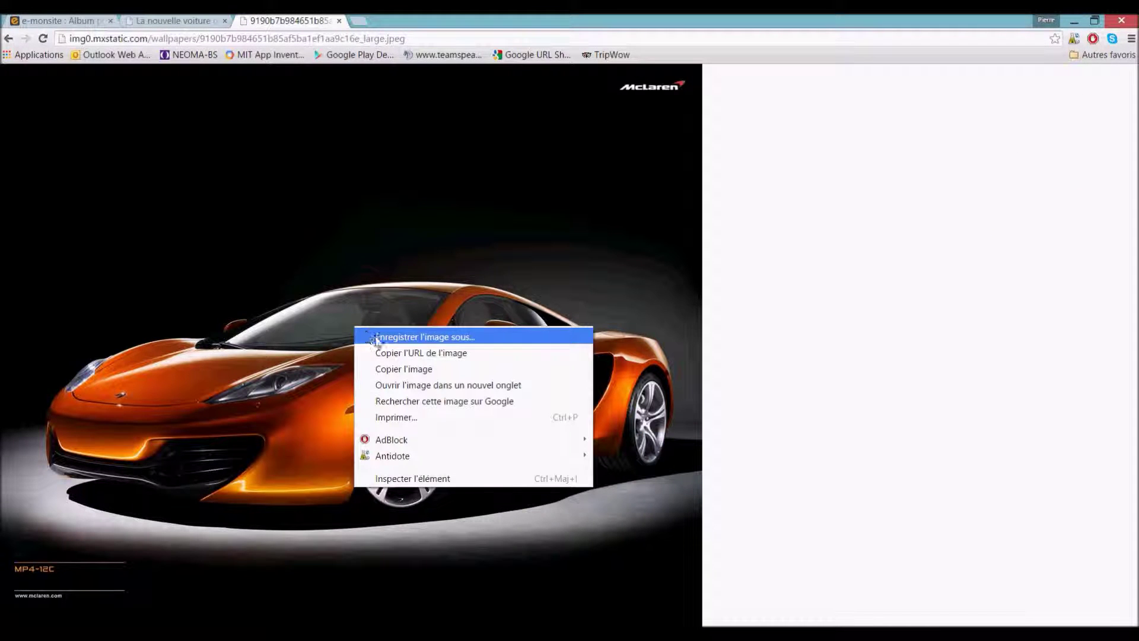
click(380, 336)
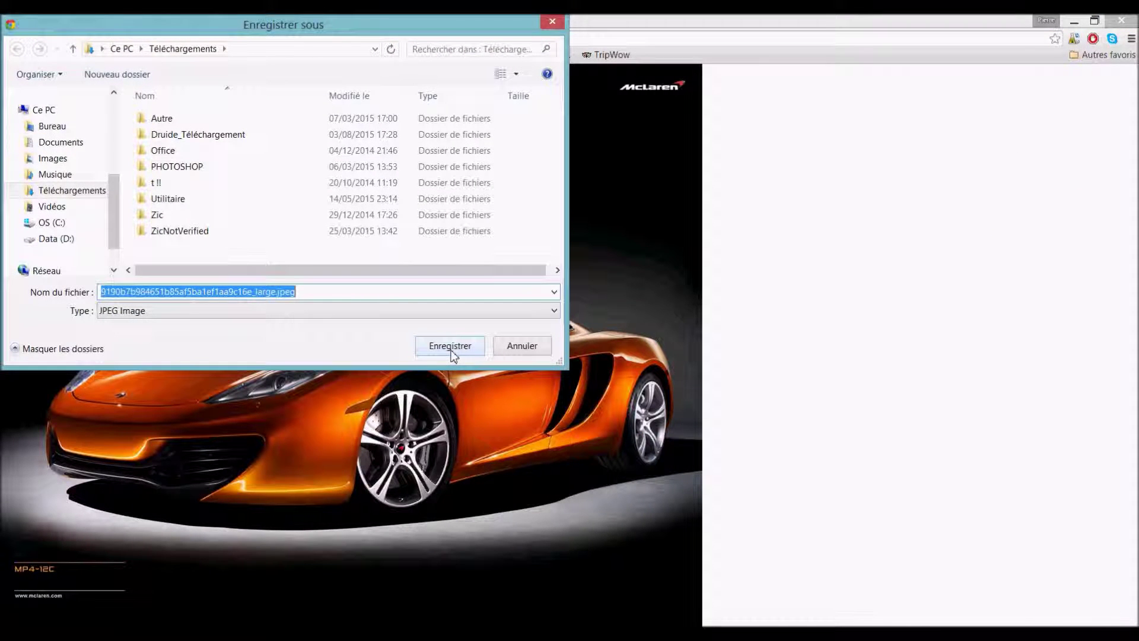
click(89, 127)
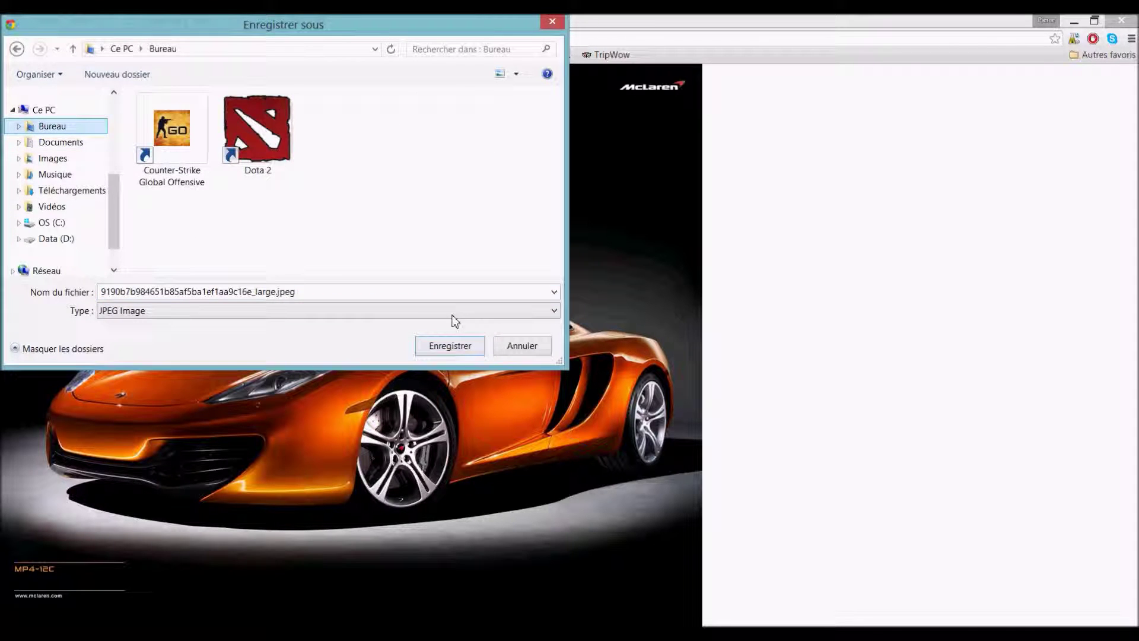
click(449, 346)
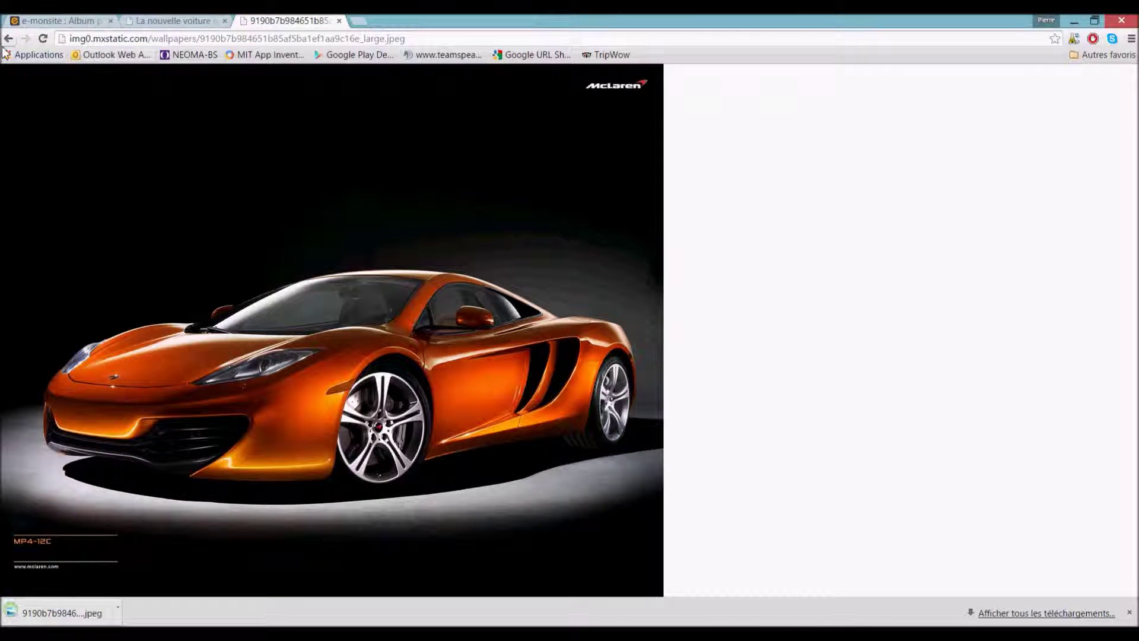
Step: Return to the image results and save the full-size grey Koenigsegg picture to Bureau as koenigsegg-agera-supercars-1.jpg
key(BackSpace)
key(BackSpace)
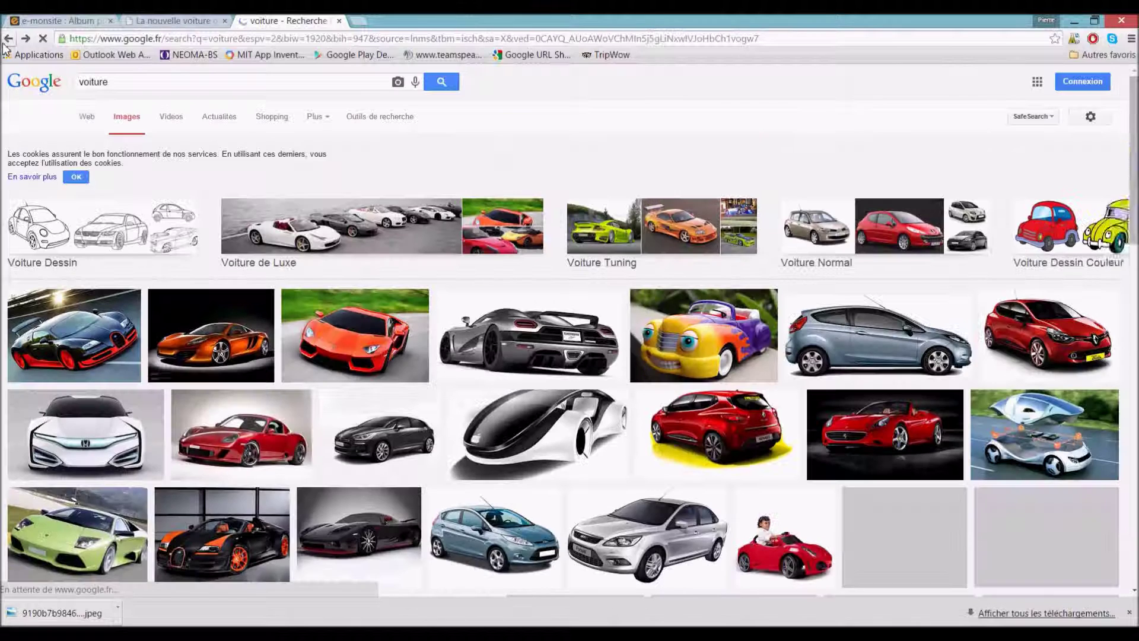
click(547, 320)
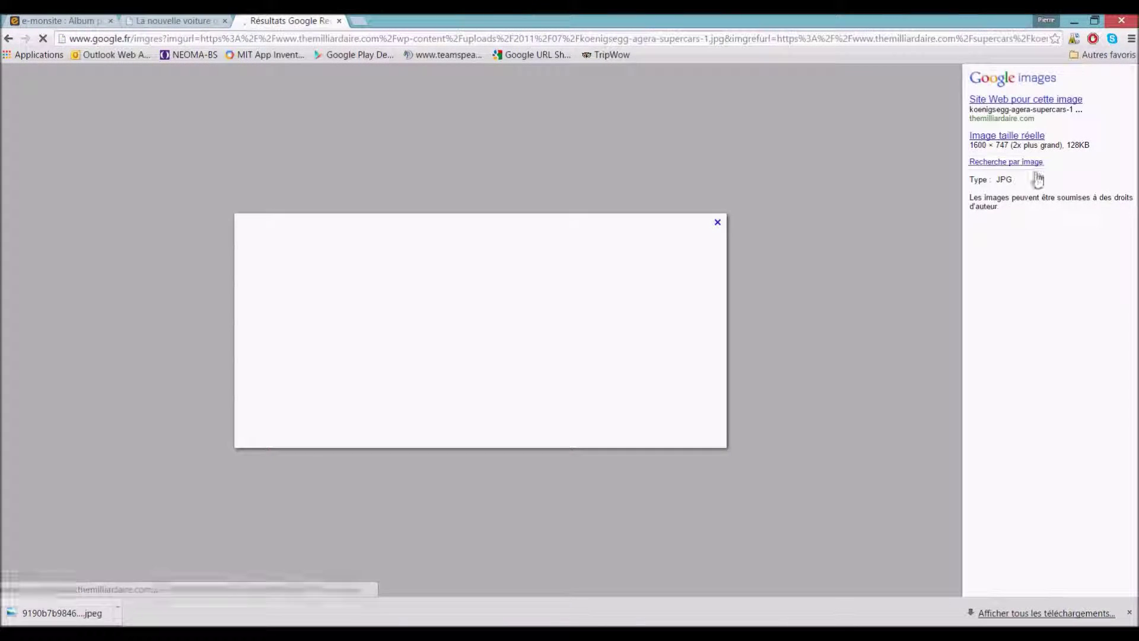
click(1017, 136)
right_click(483, 275)
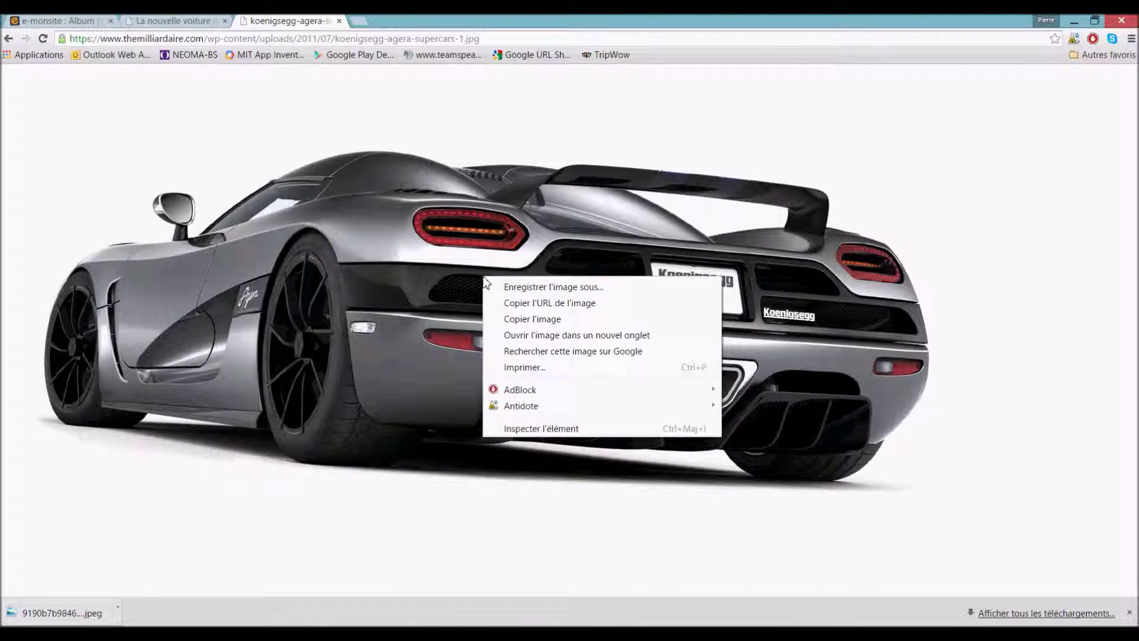
click(497, 286)
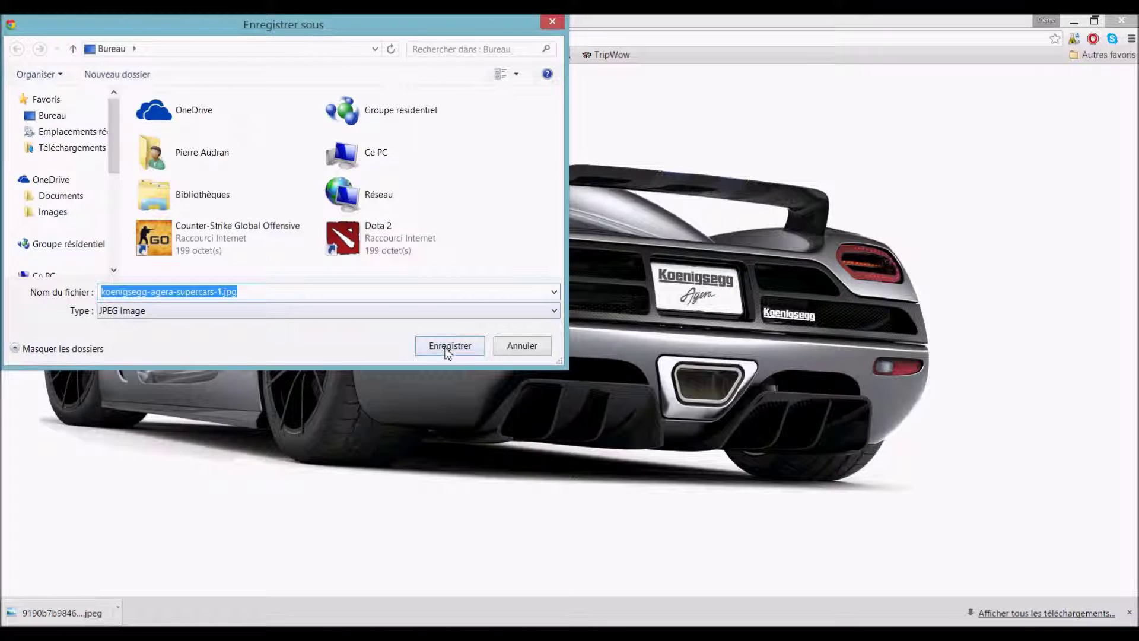
click(449, 346)
Step: Return to the image results and save the full-size smiling cartoon car picture to the desktop as voiture-qui-sourit.jpg
click(8, 38)
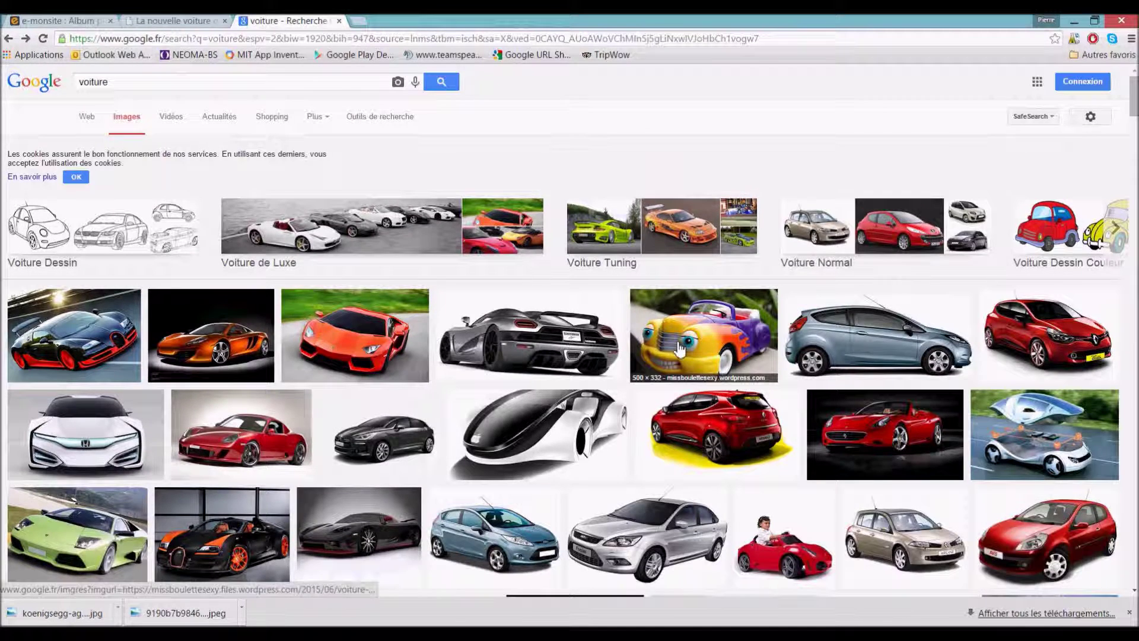
click(700, 278)
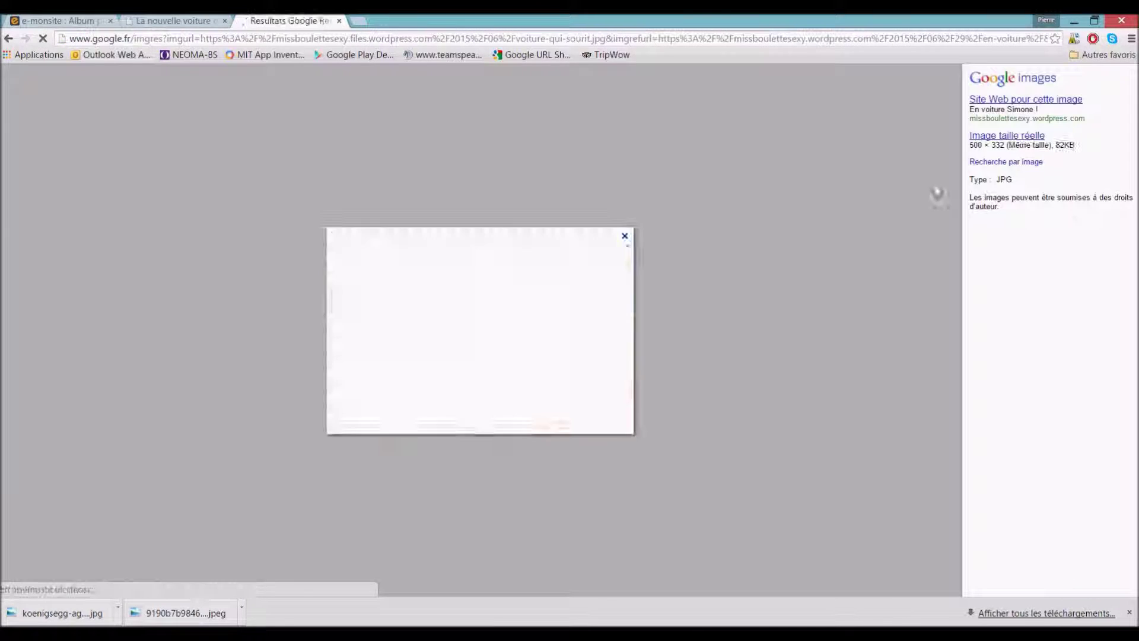
click(990, 136)
right_click(212, 176)
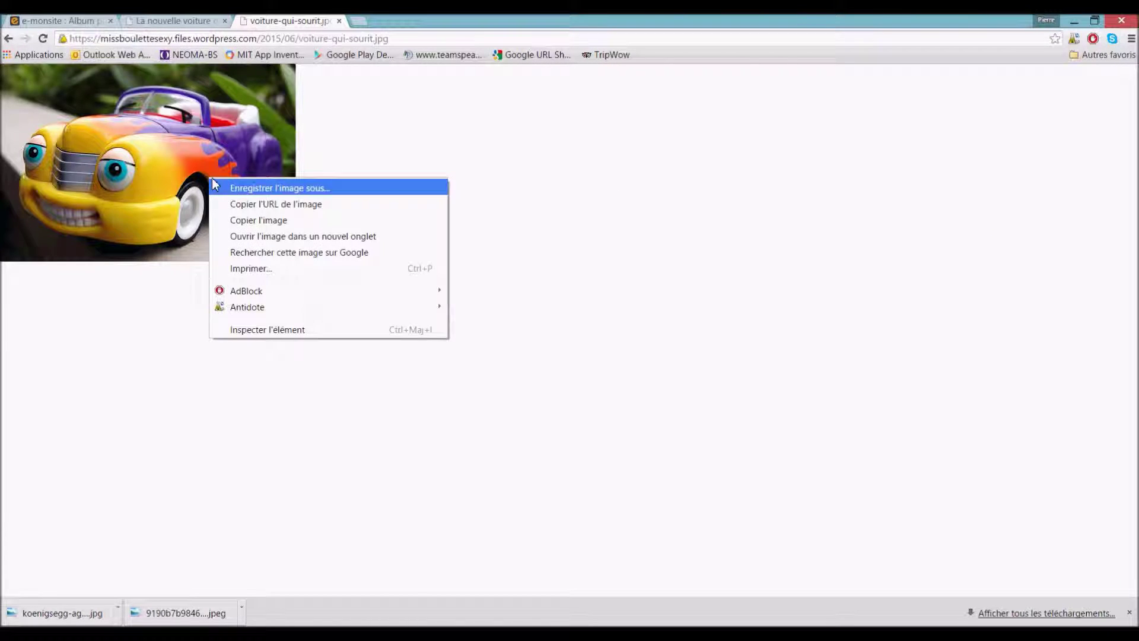
click(217, 186)
click(449, 344)
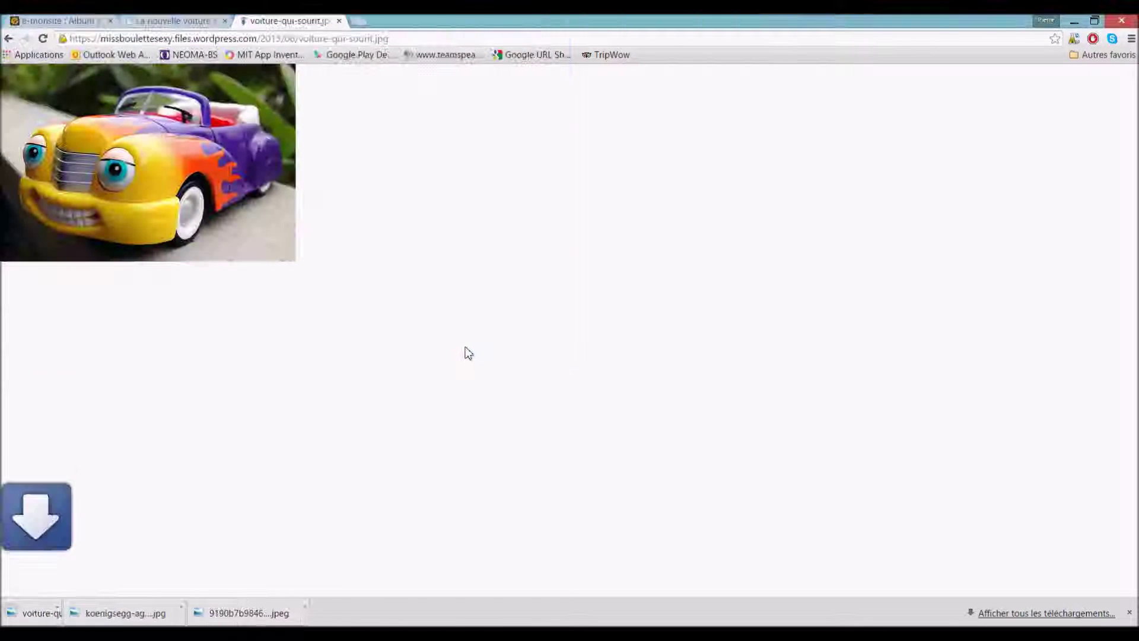
Step: Return to the e-monsite manager and open the multiple photo upload form of the photo album
click(104, 21)
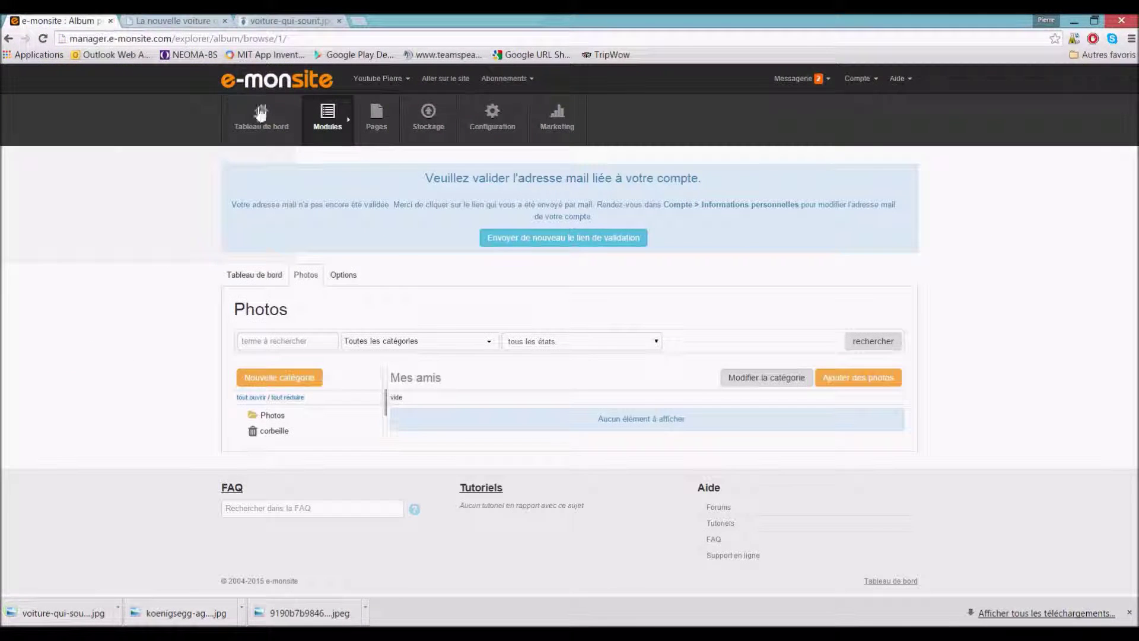
click(873, 383)
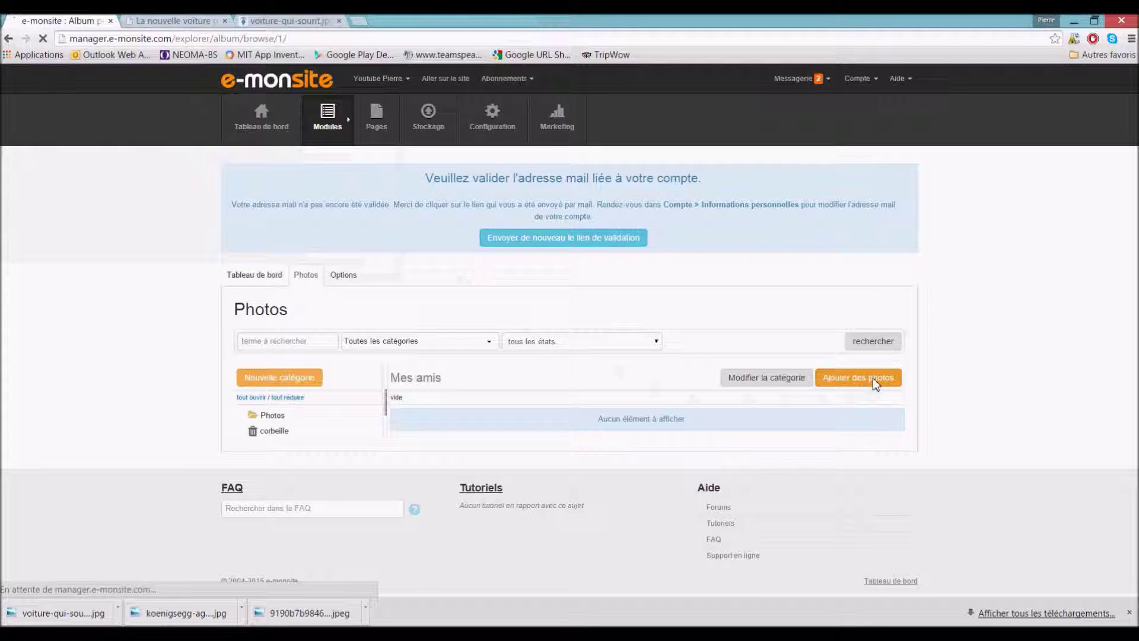
scroll(854, 368, down, 2)
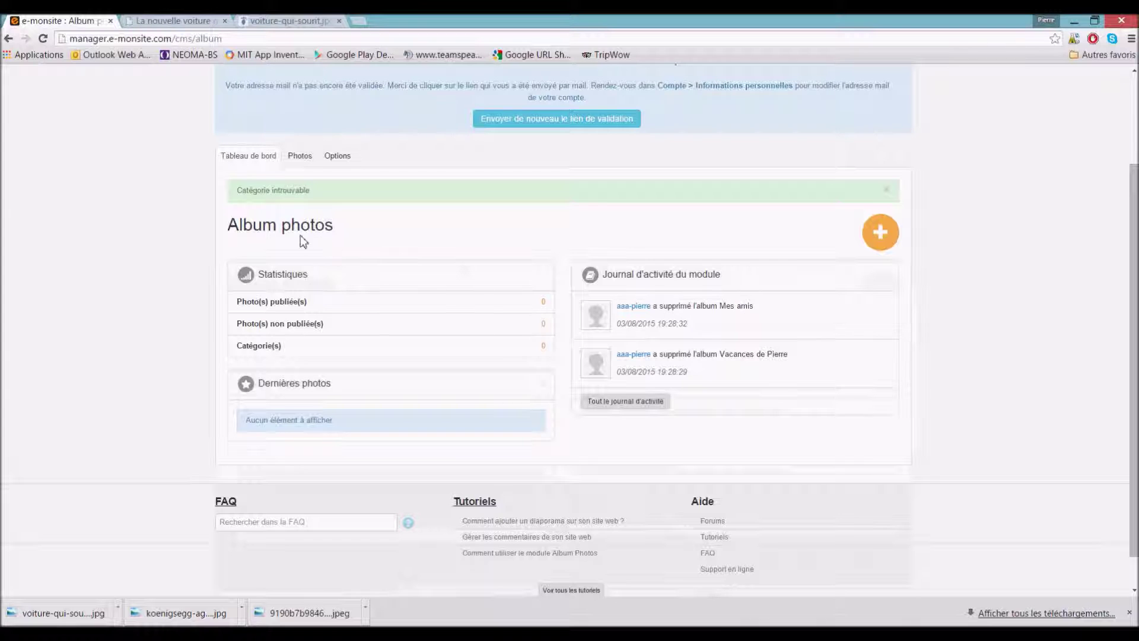
click(883, 233)
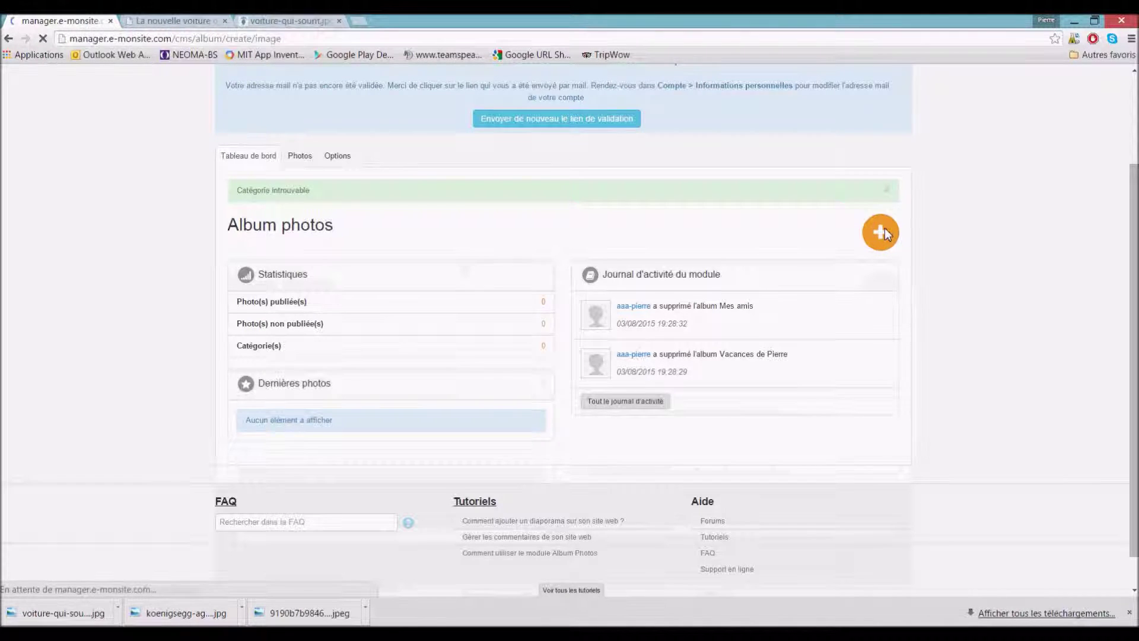
scroll(767, 283, down, 3)
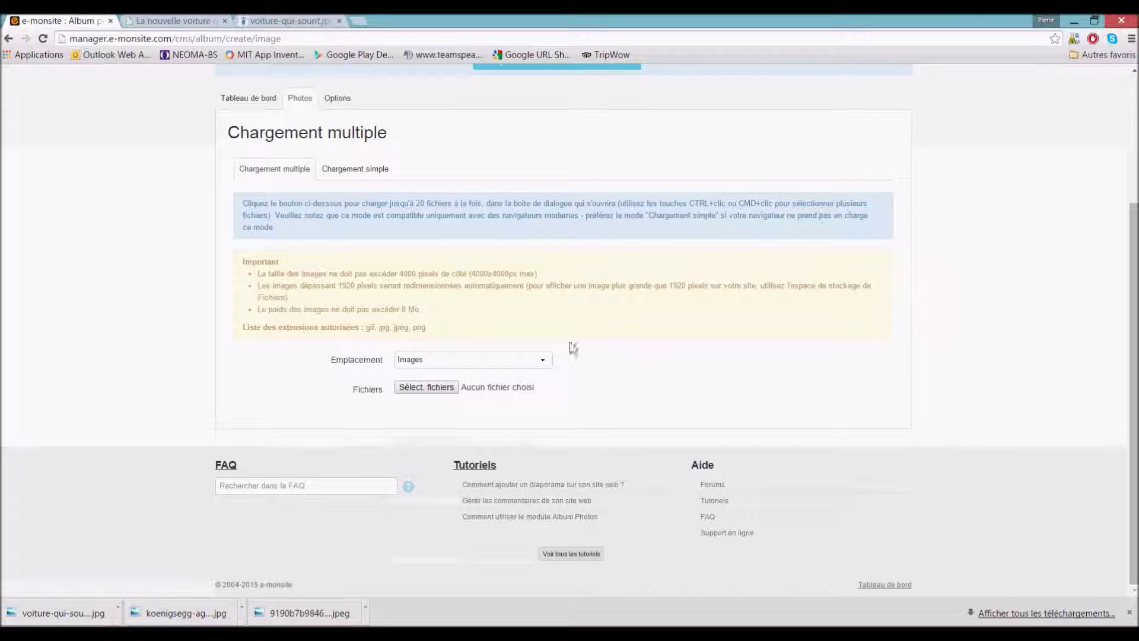
Step: Upload the orange McLaren picture, koenigsegg-agera-supercars-1.jpg and voiture-qui-sourit.jpg from Bureau to the photo album
click(431, 387)
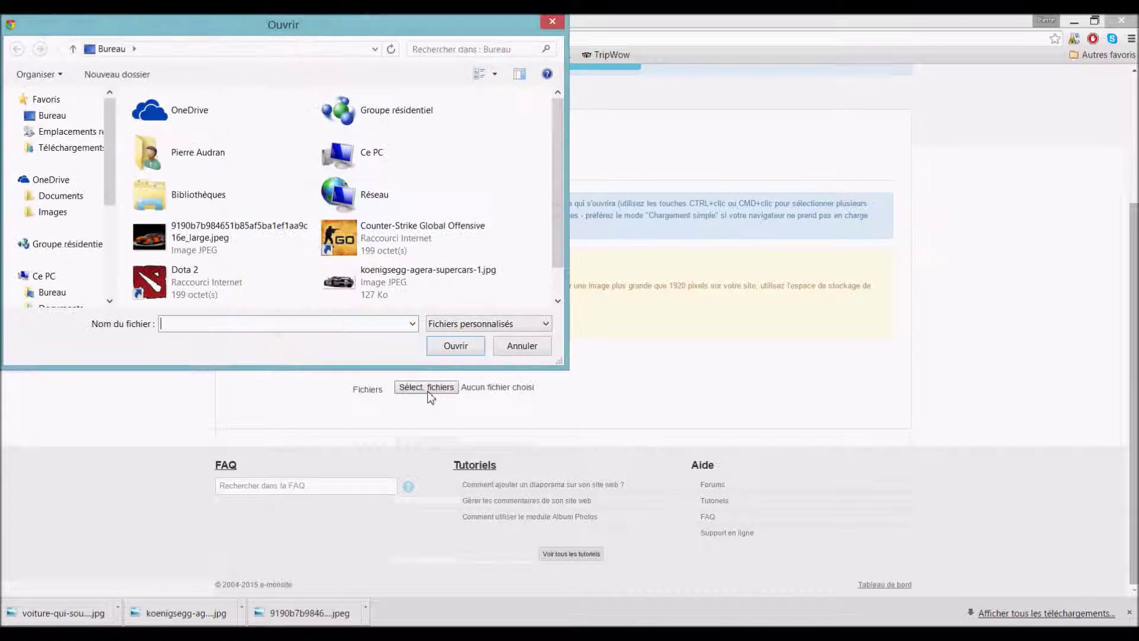
drag(560, 217, 572, 254)
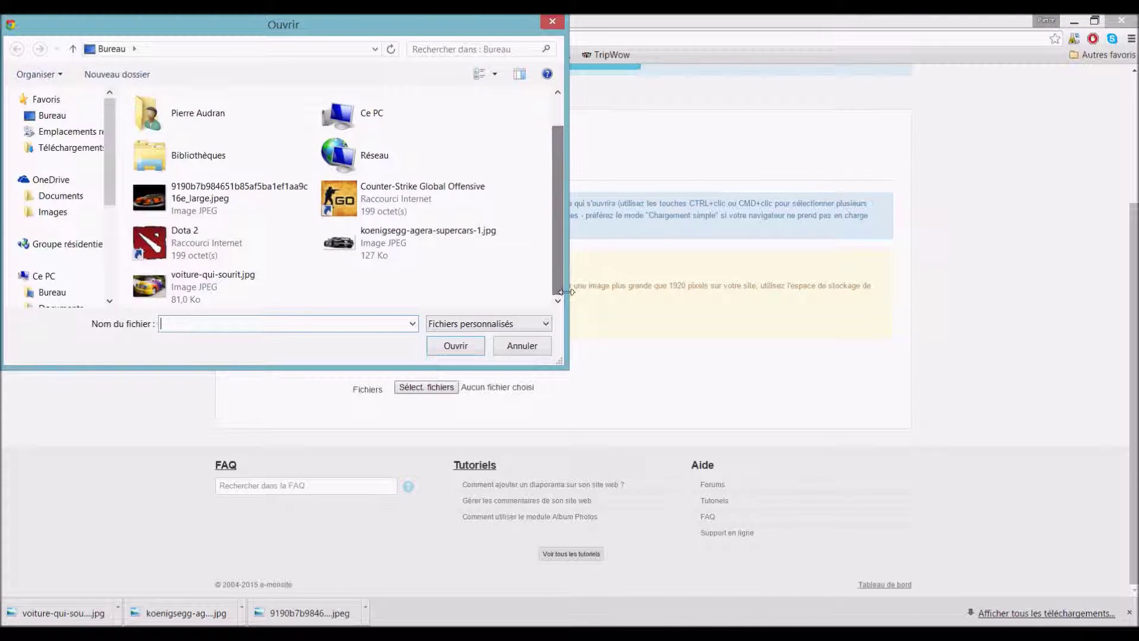
click(263, 205)
ctrl+click(366, 242)
ctrl+click(237, 285)
click(470, 350)
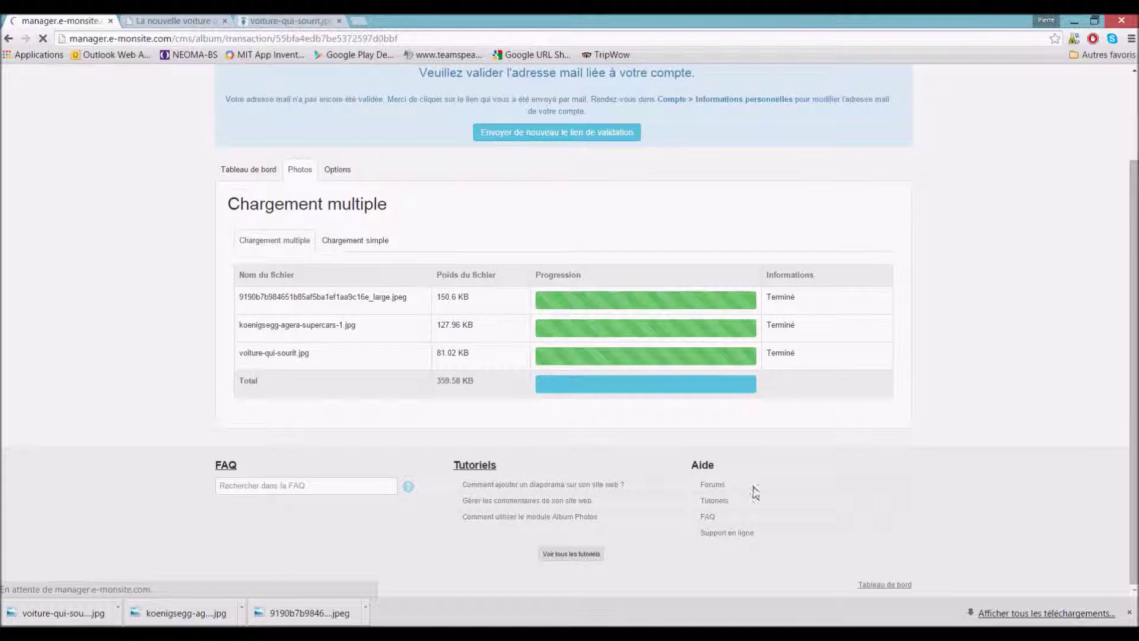
Step: Set the cartoon car photo's title to "Voiture Drole" and shorten the grey car photo's title to "koenigsegg"
scroll(552, 313, down, 1)
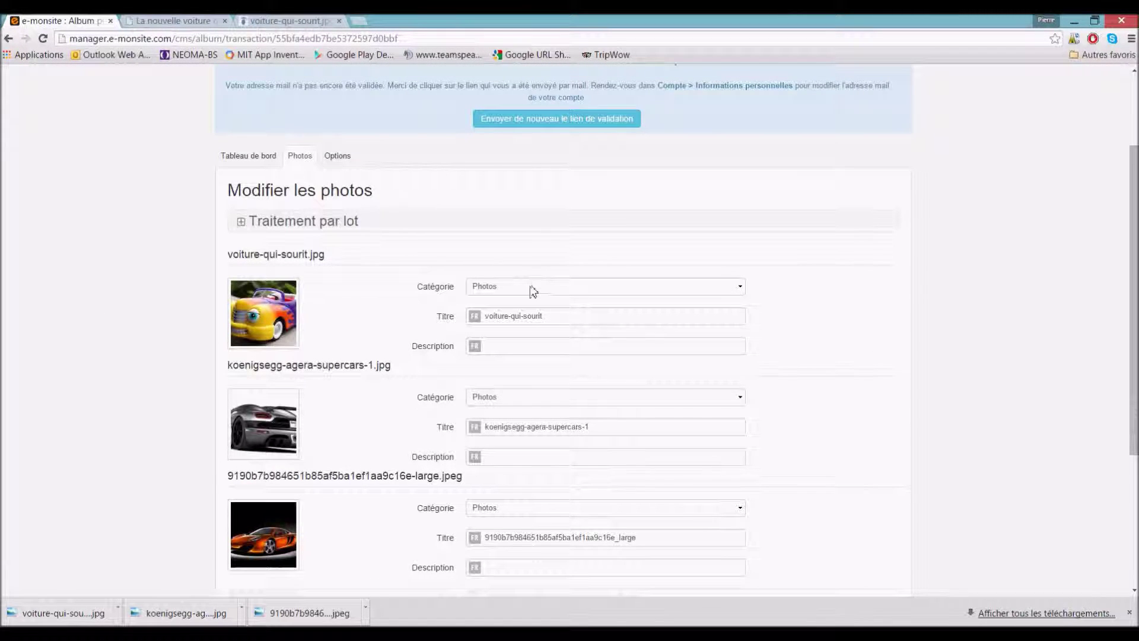
drag(569, 319, 449, 325)
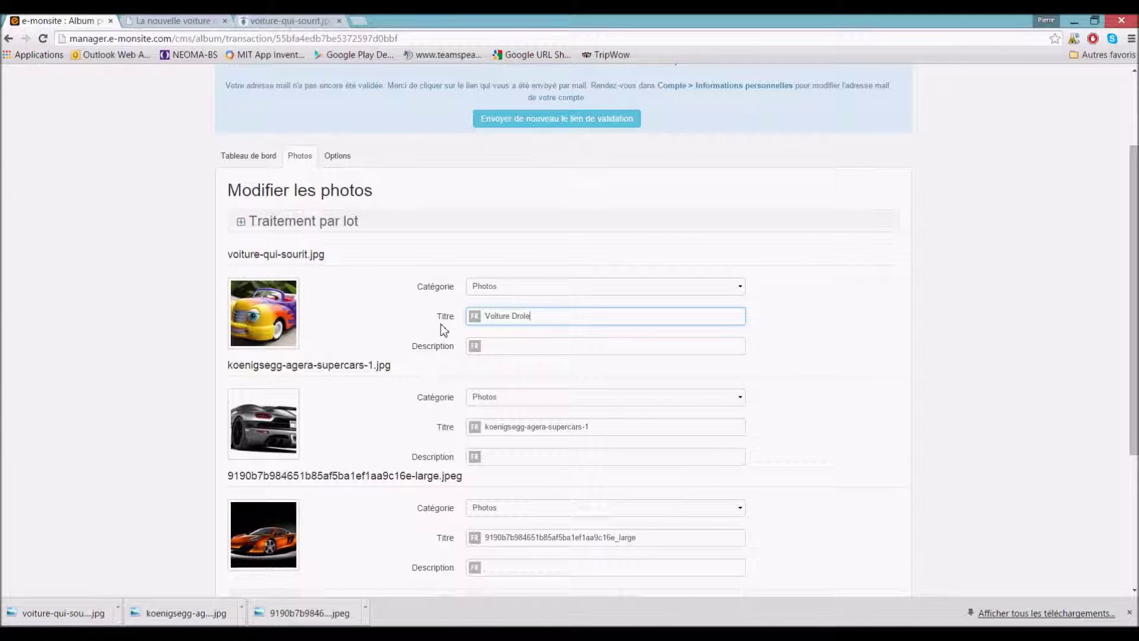
drag(622, 426, 537, 436)
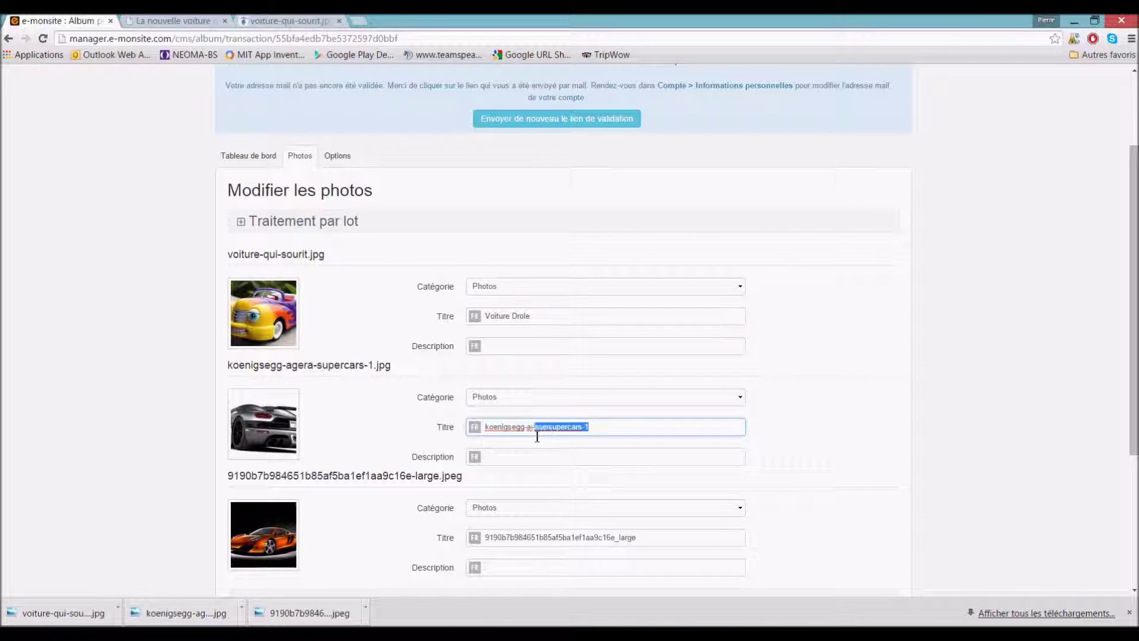
key(BackSpace)
Step: Set the orange car photo's title to "MacLaren" and save the photo details
scroll(548, 437, down, 2)
drag(641, 420, 343, 436)
text(M)
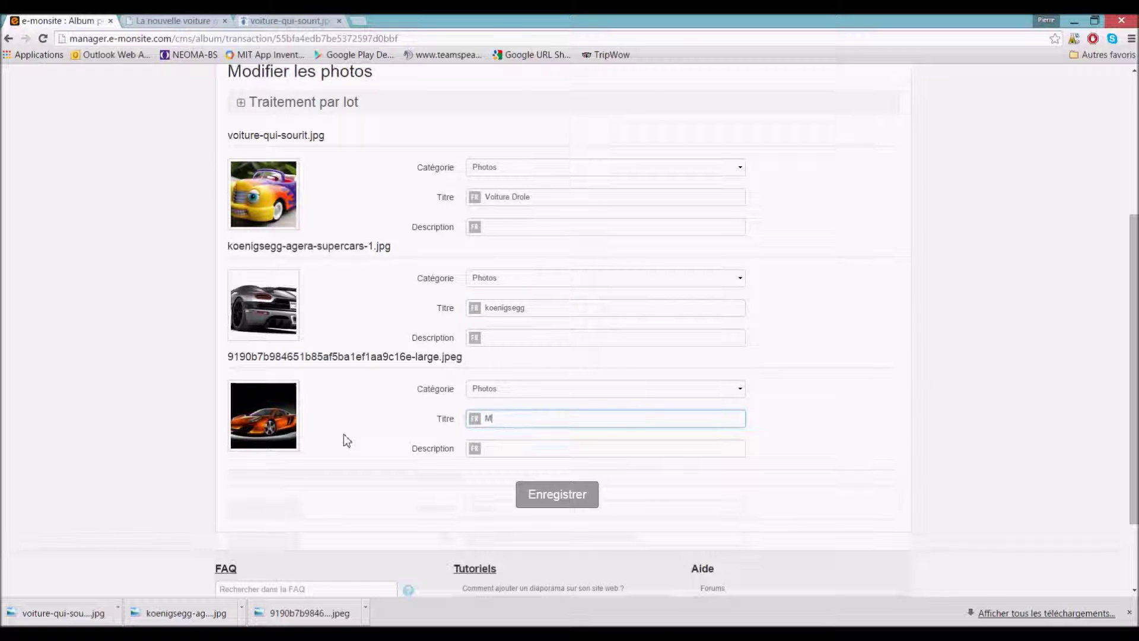
text(acLaren)
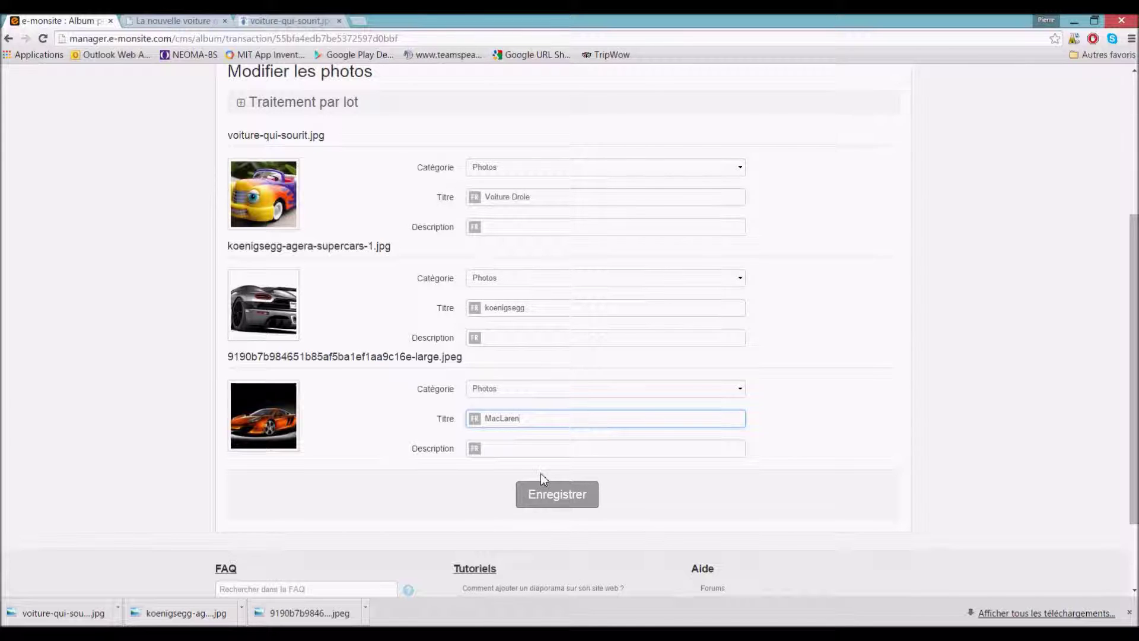
click(544, 488)
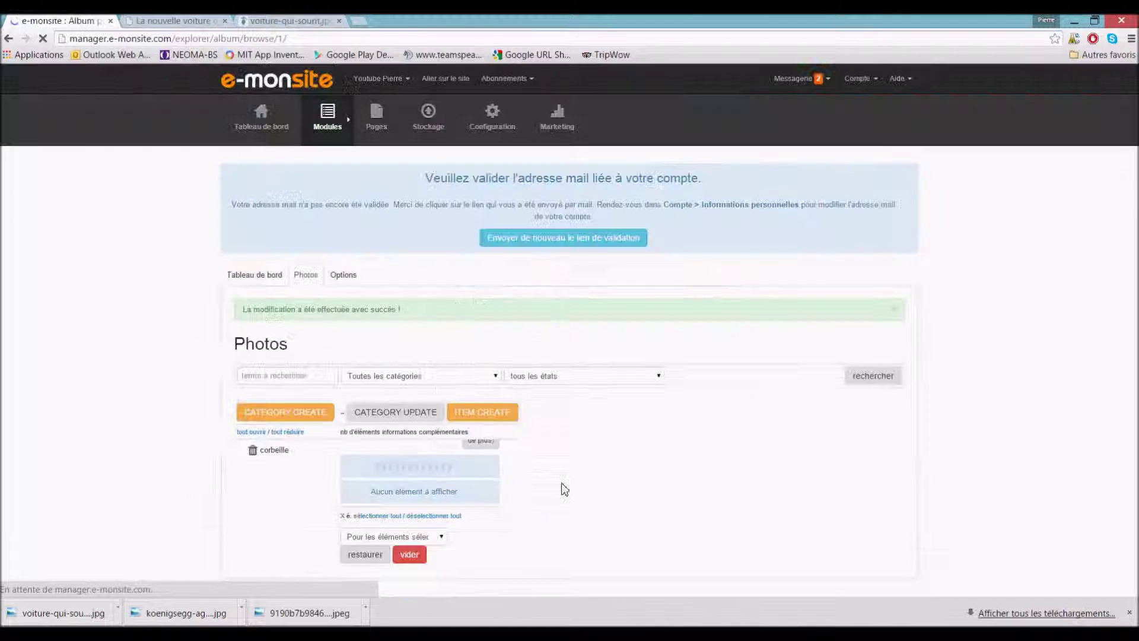
Step: Reload the public site and view the full-size koenigsegg and MacLaren photos from the latest photos section
scroll(542, 461, down, 3)
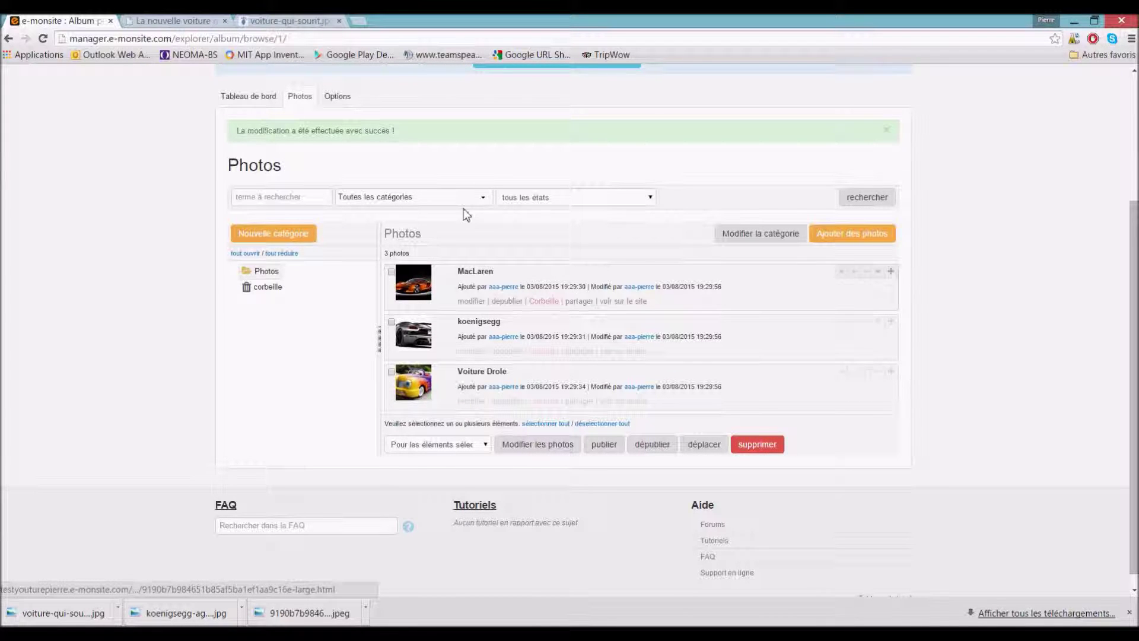
click(189, 19)
click(344, 40)
key(Return)
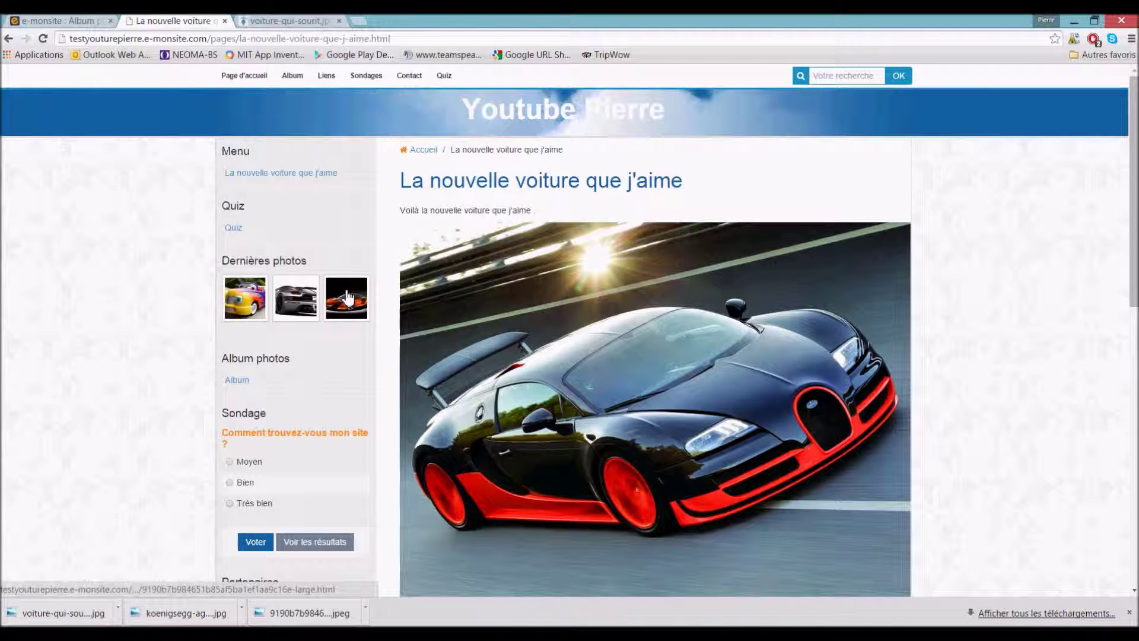
click(241, 297)
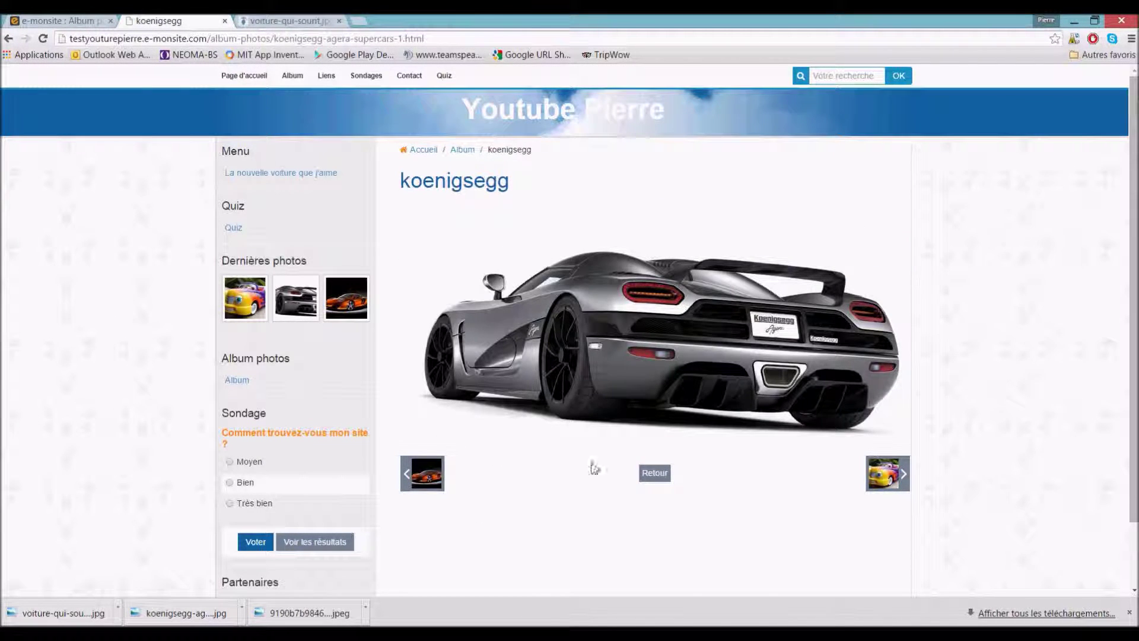
click(444, 478)
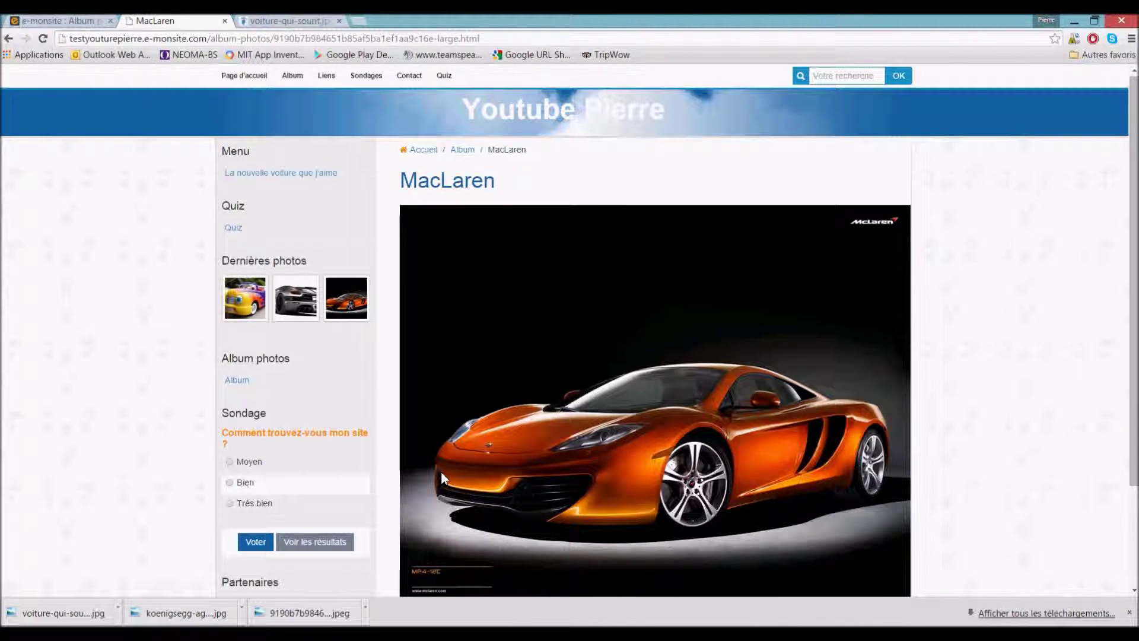
scroll(441, 473, down, 2)
scroll(508, 439, up, 1)
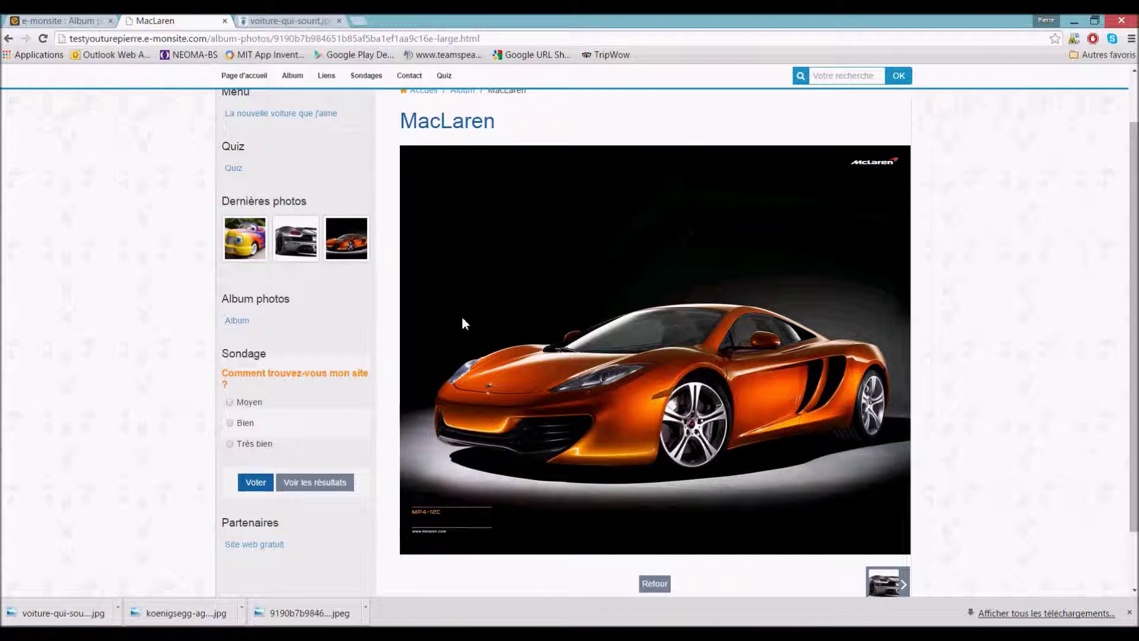
scroll(534, 358, up, 1)
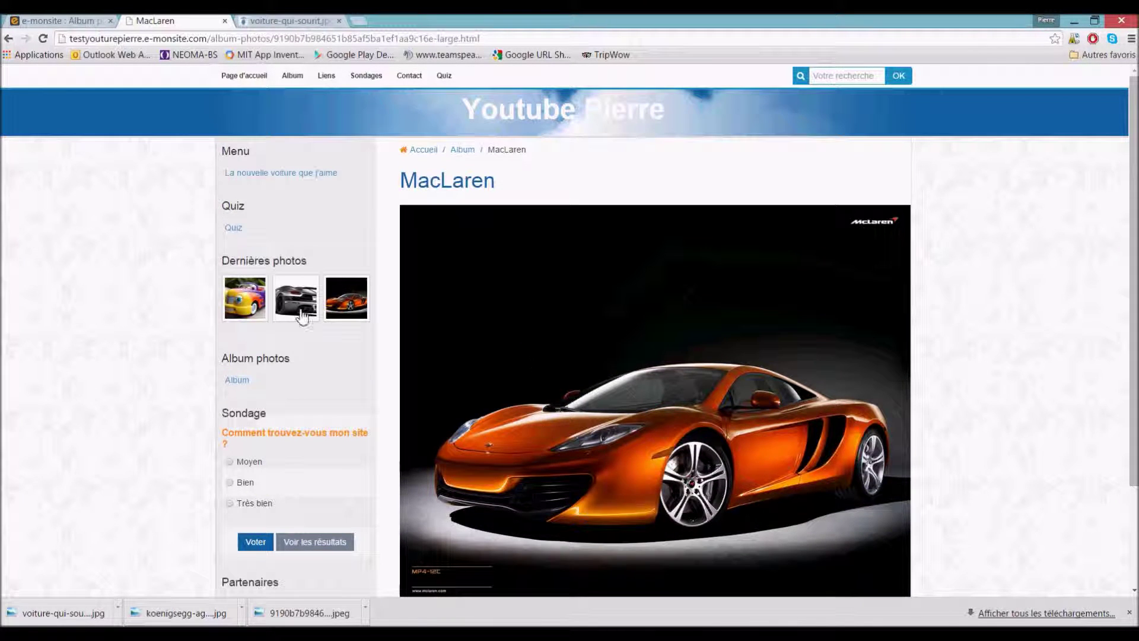
Step: Return to the e-monsite manager and deactivate the Album photos module in the module management page
click(74, 20)
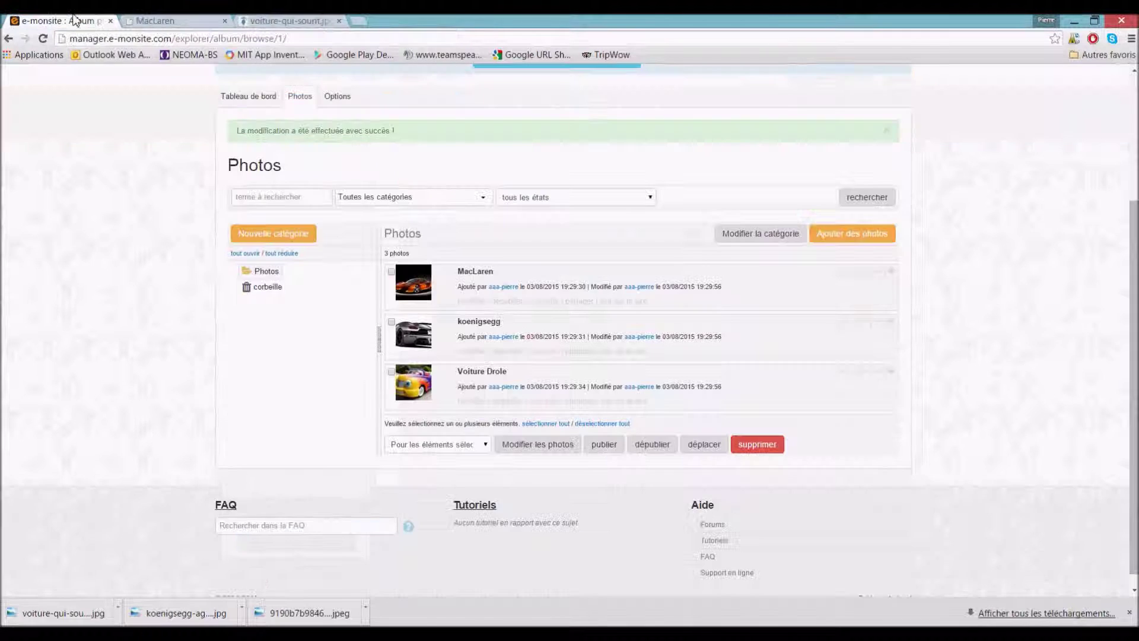
scroll(205, 190, up, 3)
mouse_move(332, 122)
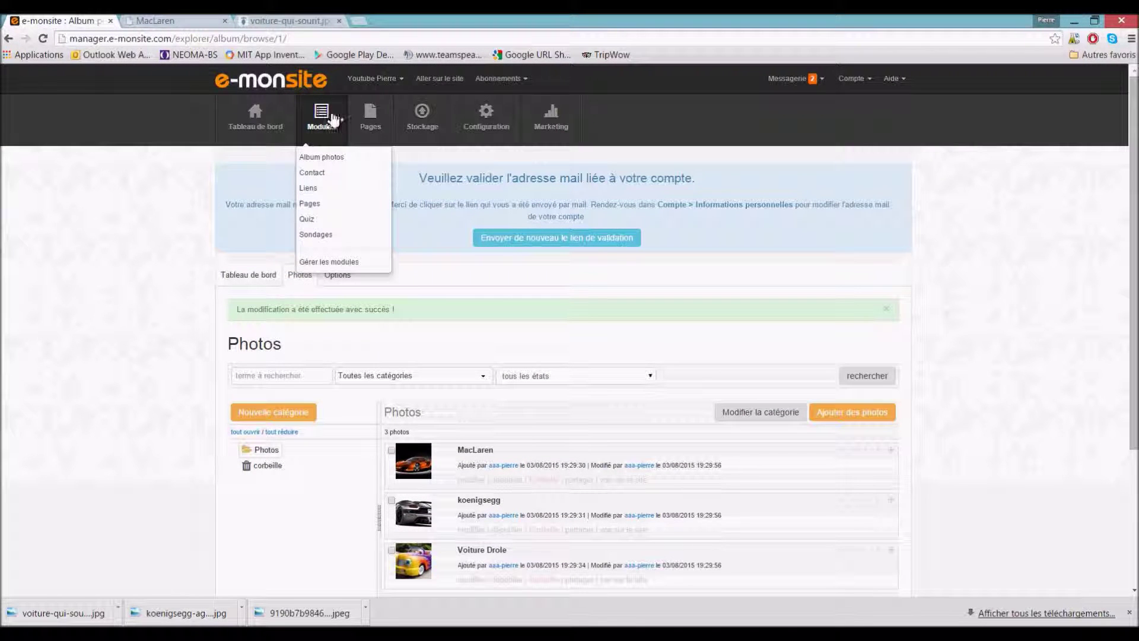
click(332, 262)
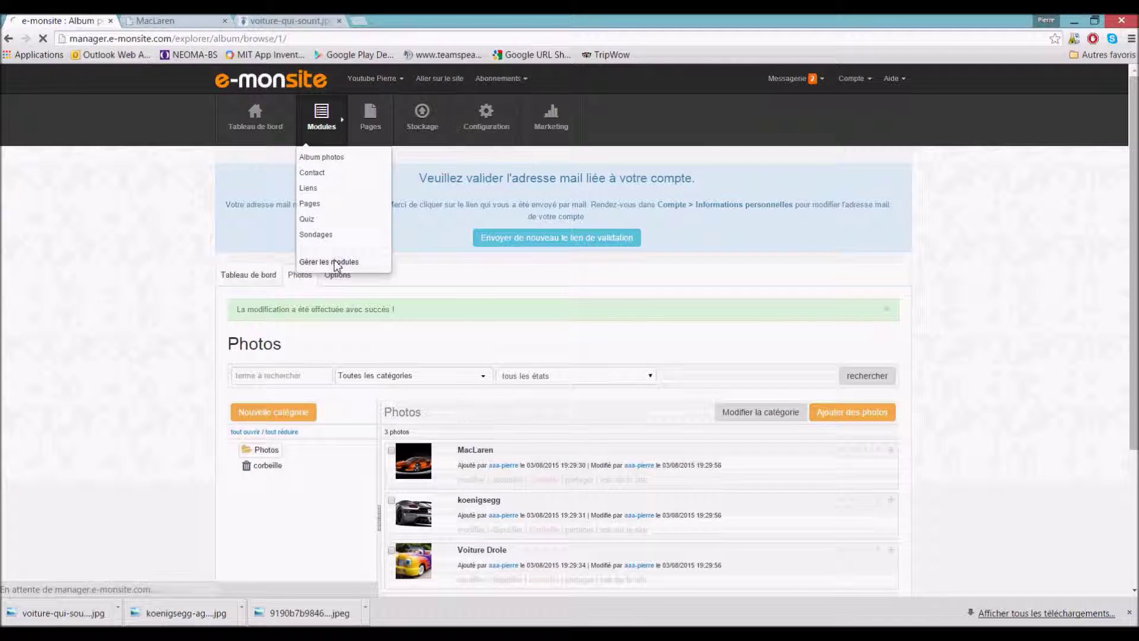
scroll(333, 259, down, 1)
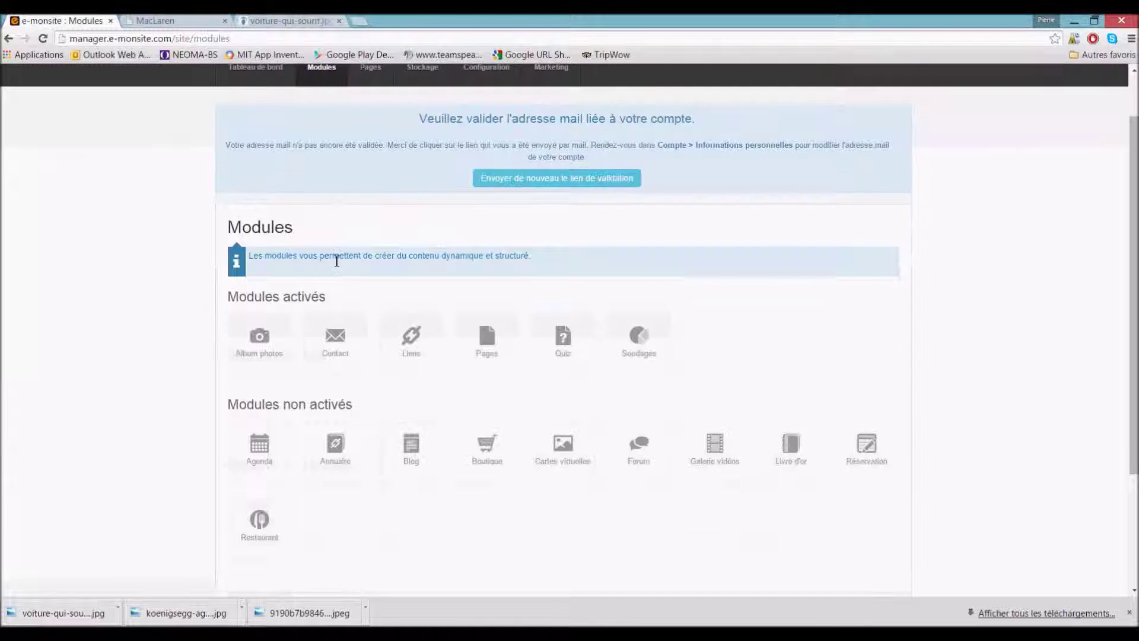
mouse_move(270, 359)
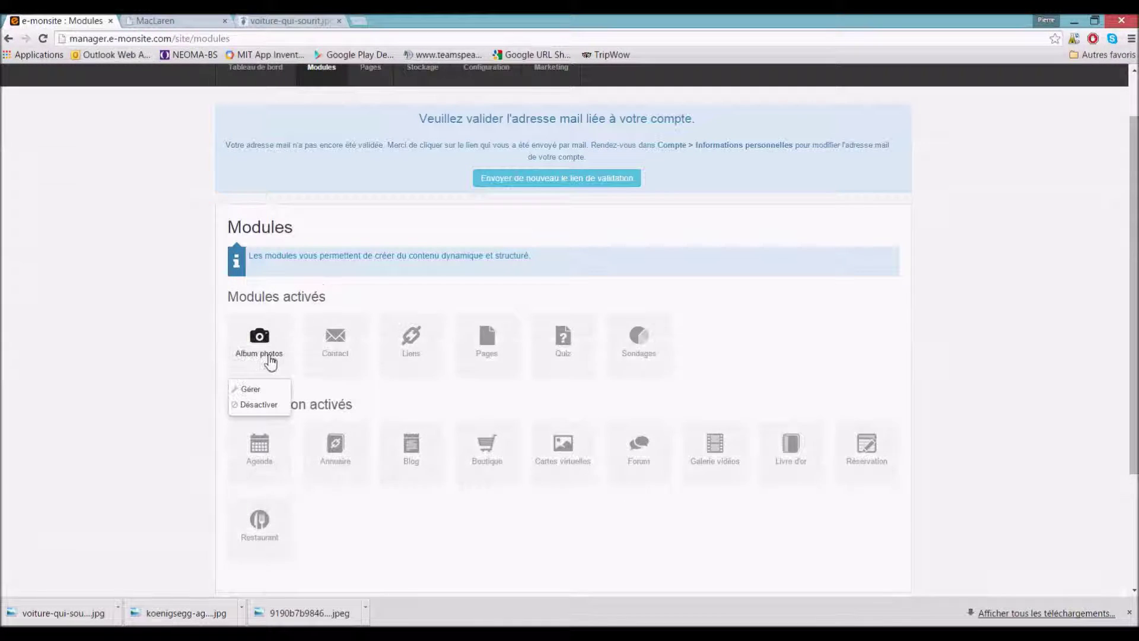
click(257, 404)
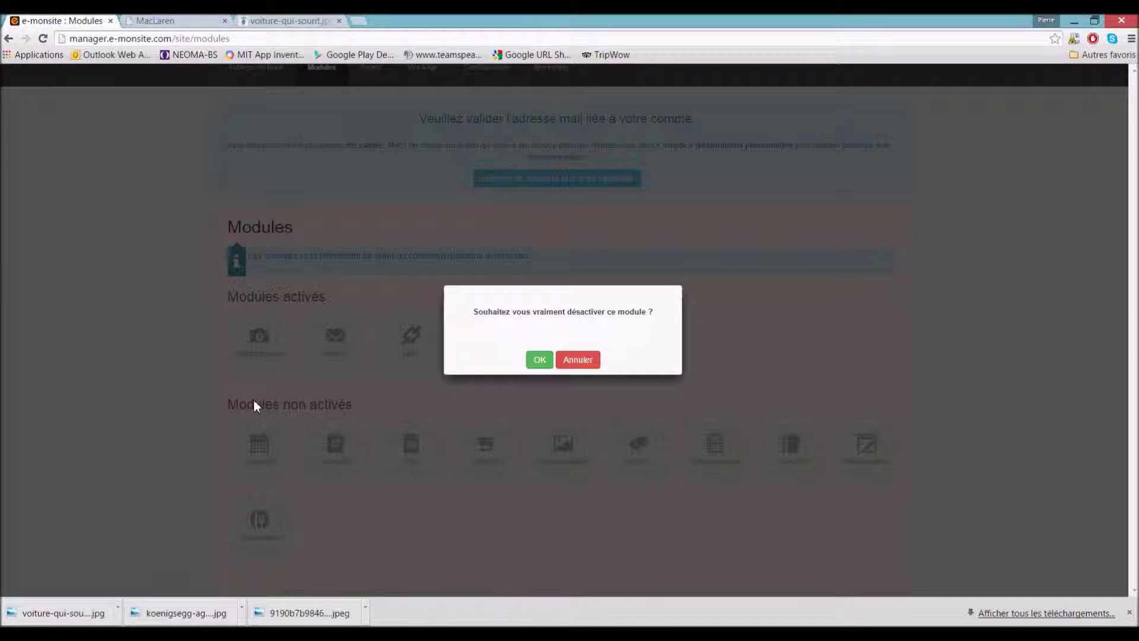
click(539, 359)
mouse_move(548, 363)
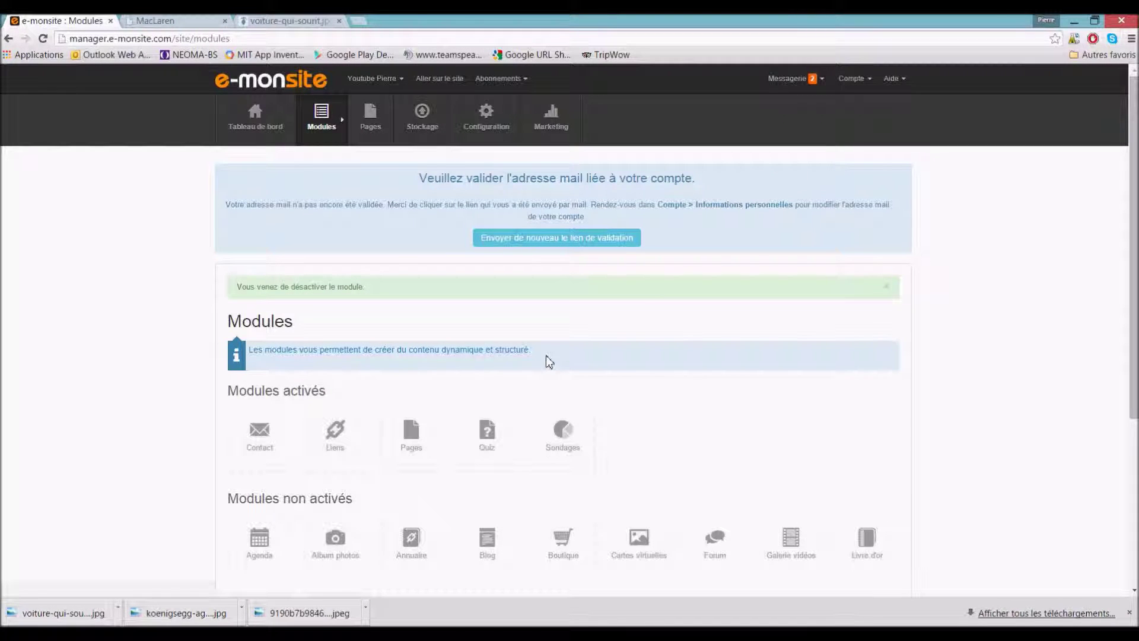
Step: Check the poll on the public site and deactivate the Sondages module in the manager
mouse_move(592, 421)
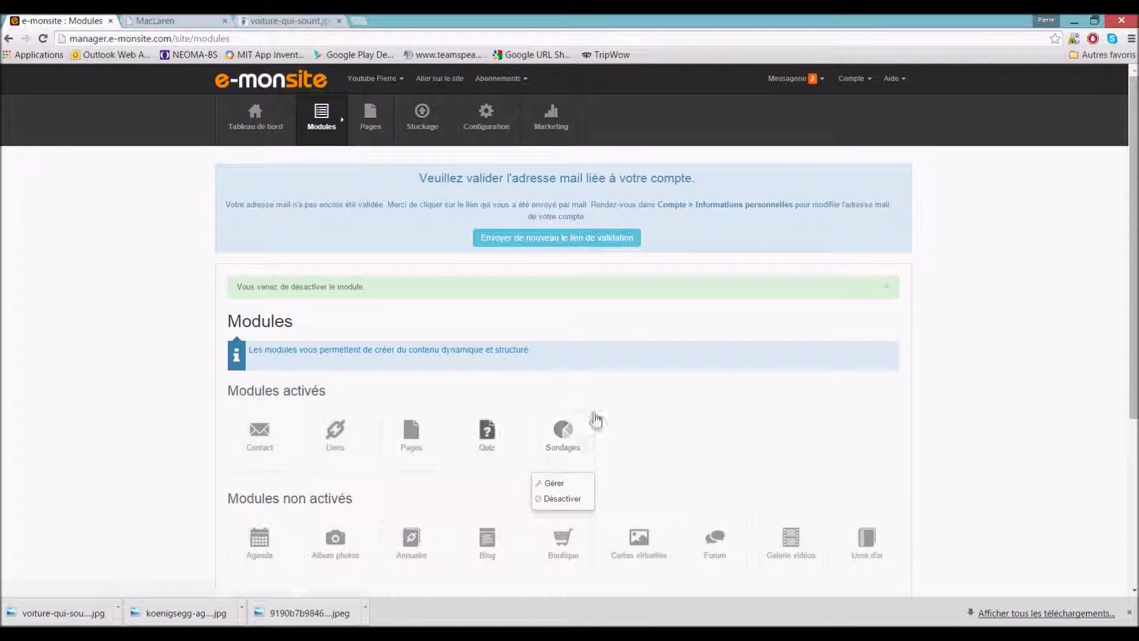
scroll(570, 430, down, 1)
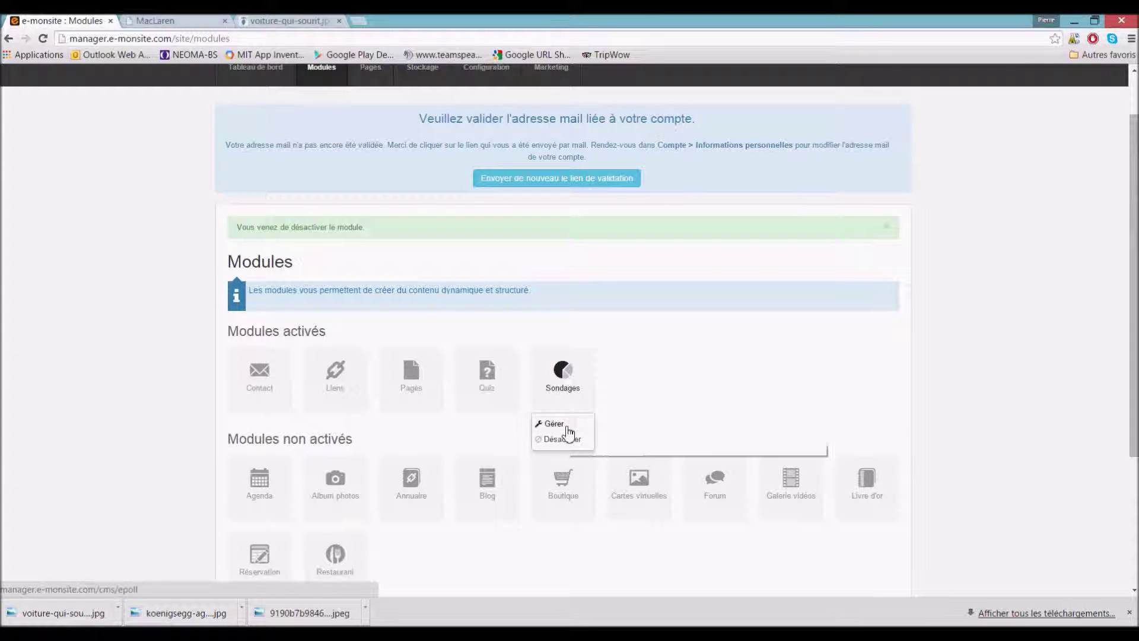
click(155, 21)
scroll(314, 466, down, 1)
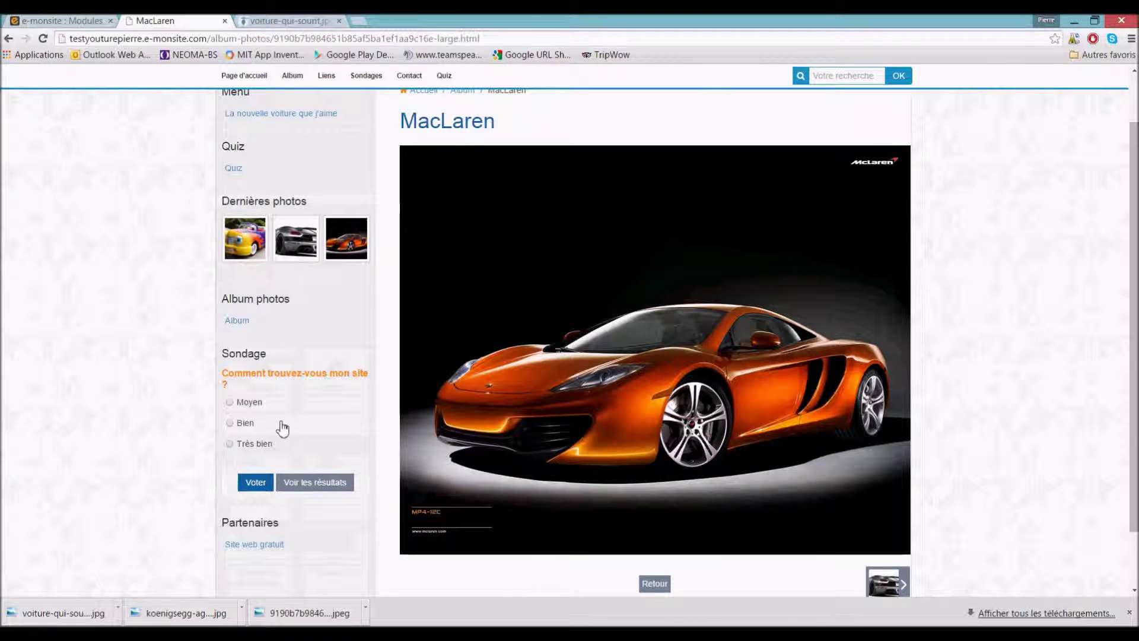
click(59, 20)
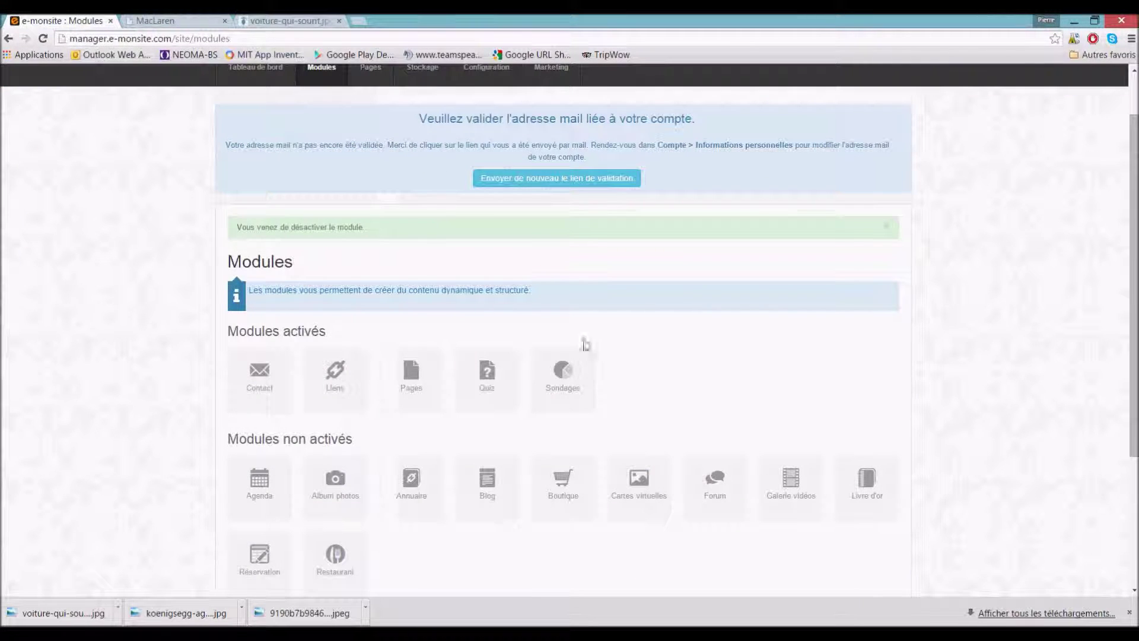
click(563, 438)
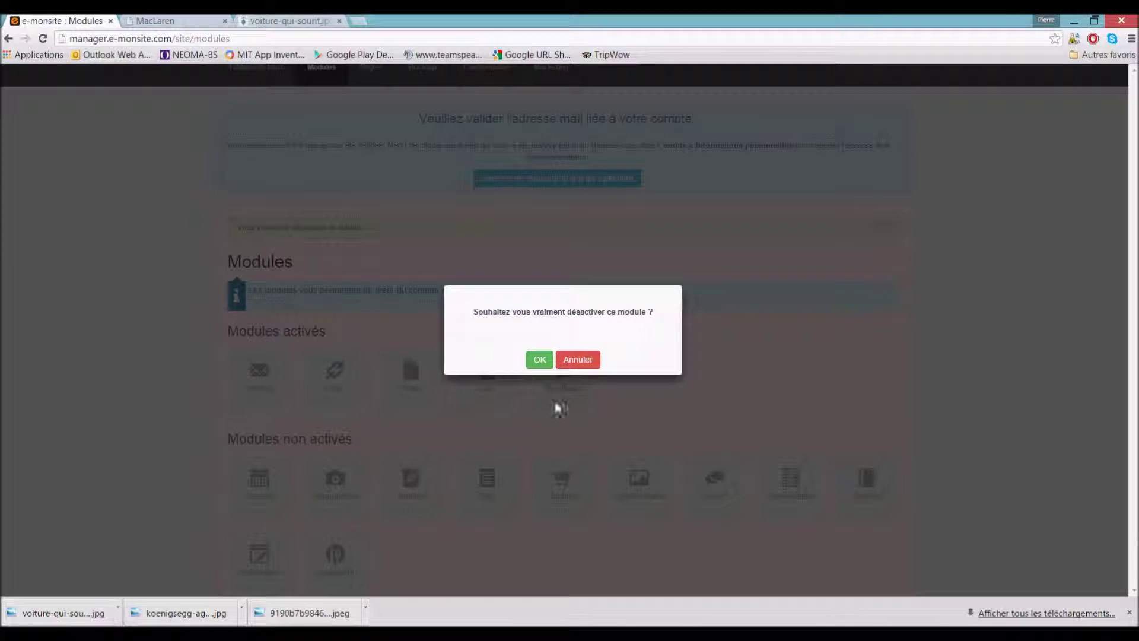
click(541, 362)
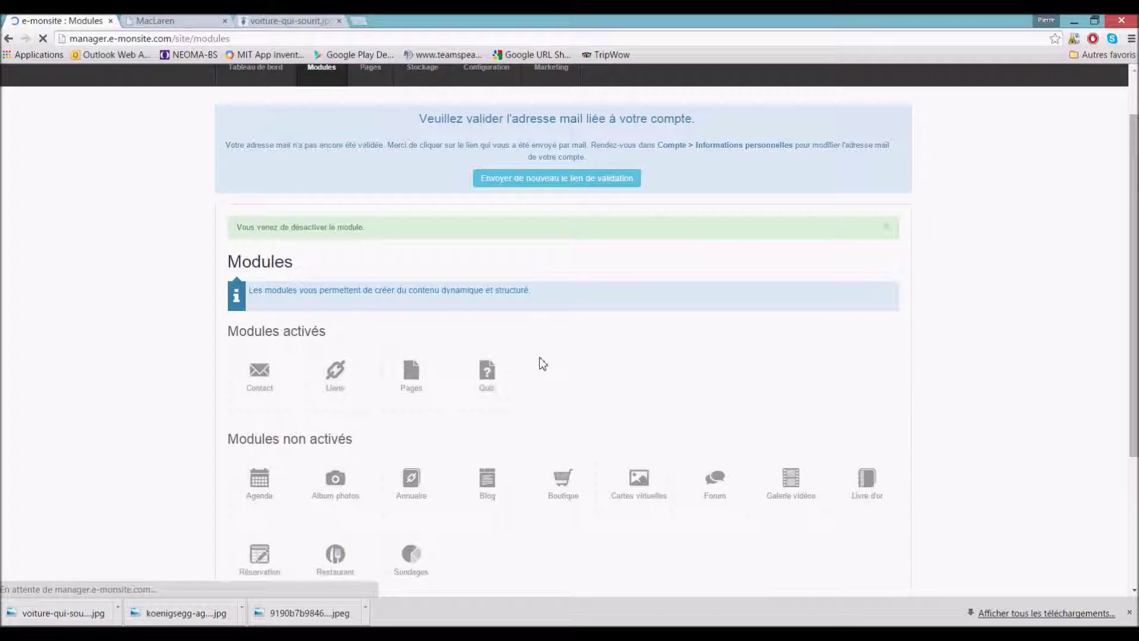
scroll(542, 363, down, 1)
mouse_move(420, 516)
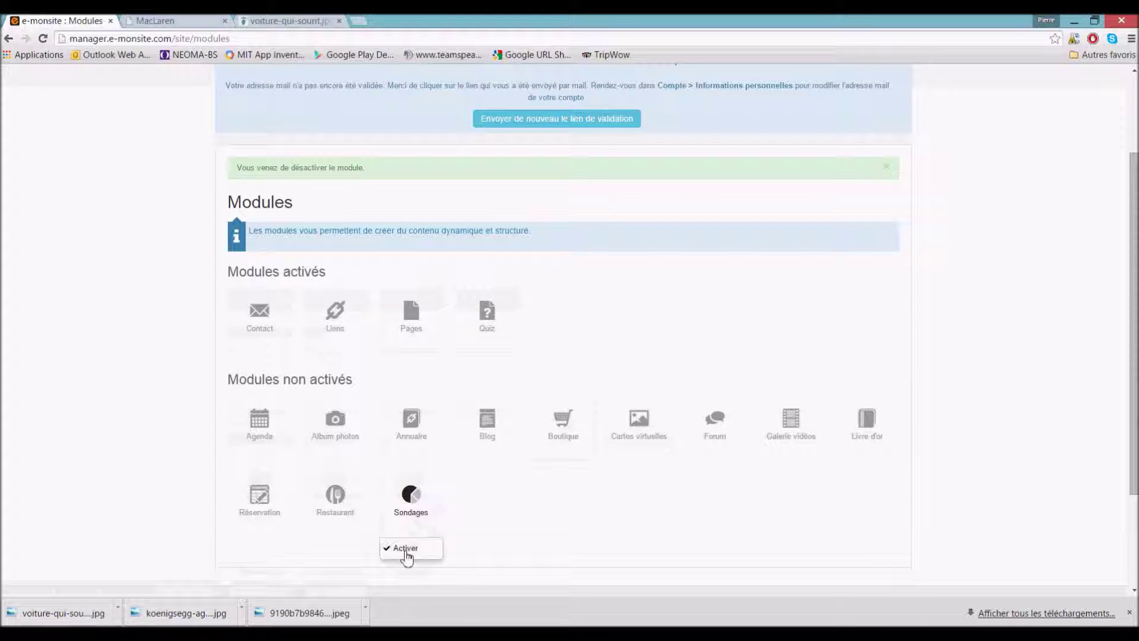
mouse_move(322, 308)
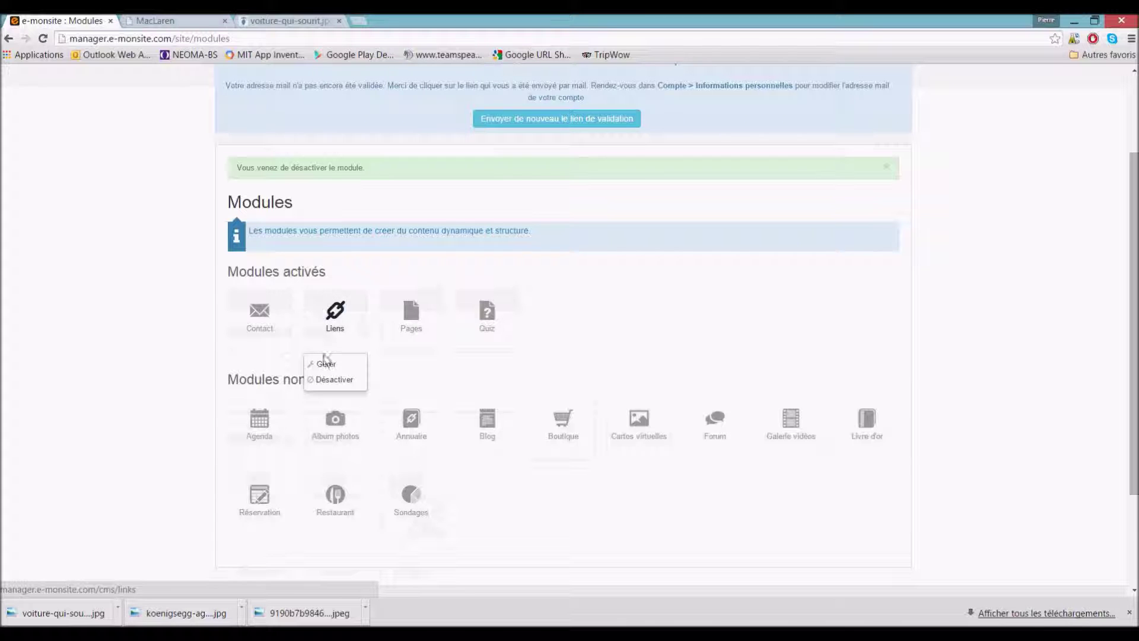
Step: Deactivate the Liens module and confirm its deactivation
click(328, 379)
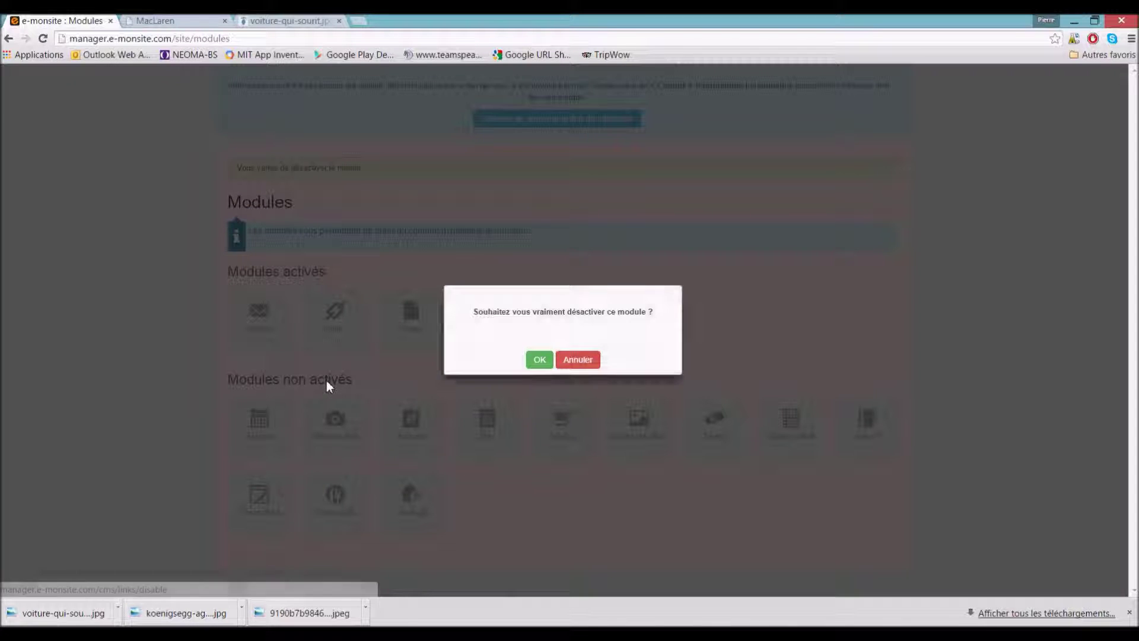
click(546, 359)
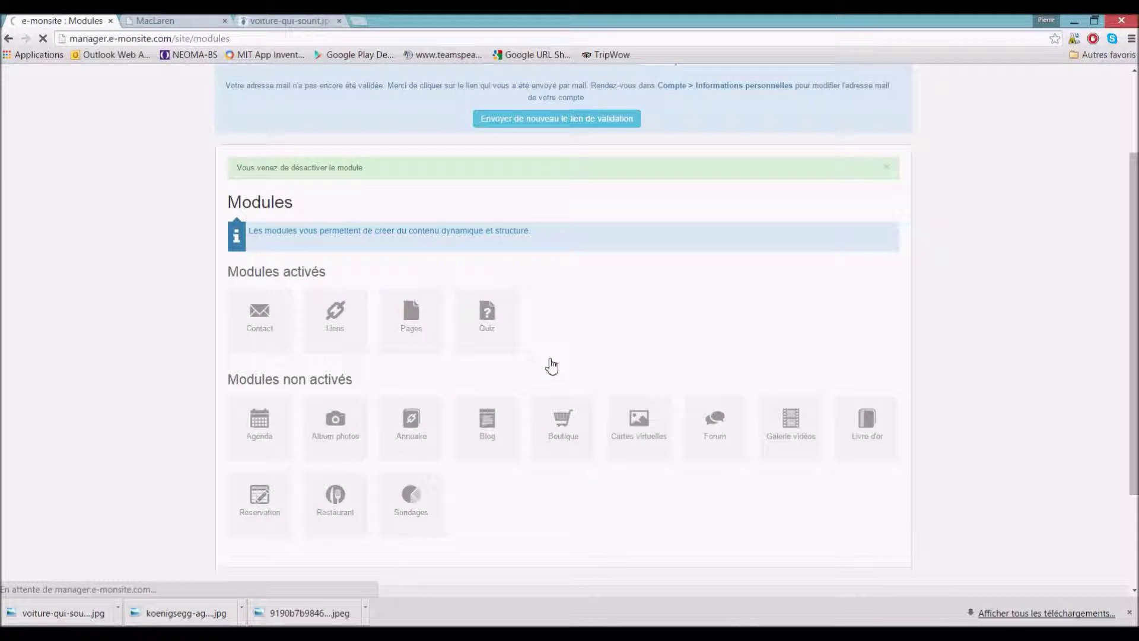
mouse_move(429, 462)
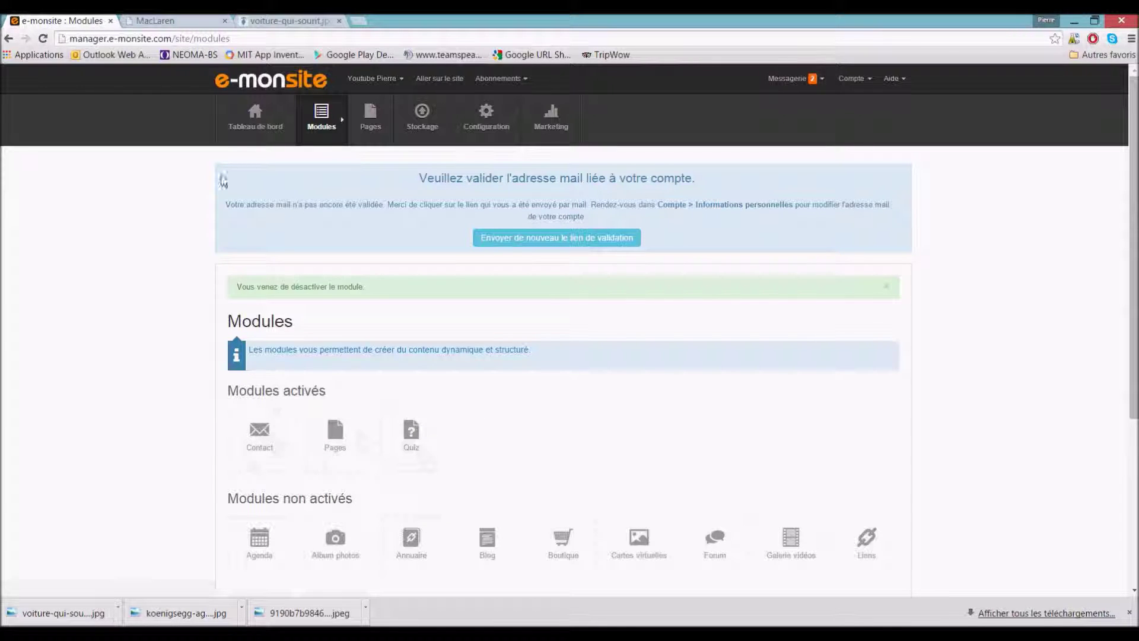
Step: Close the smiling car image page, reload the public site, and view its home page and the "La nouvelle voiture que j'aime" page
click(270, 21)
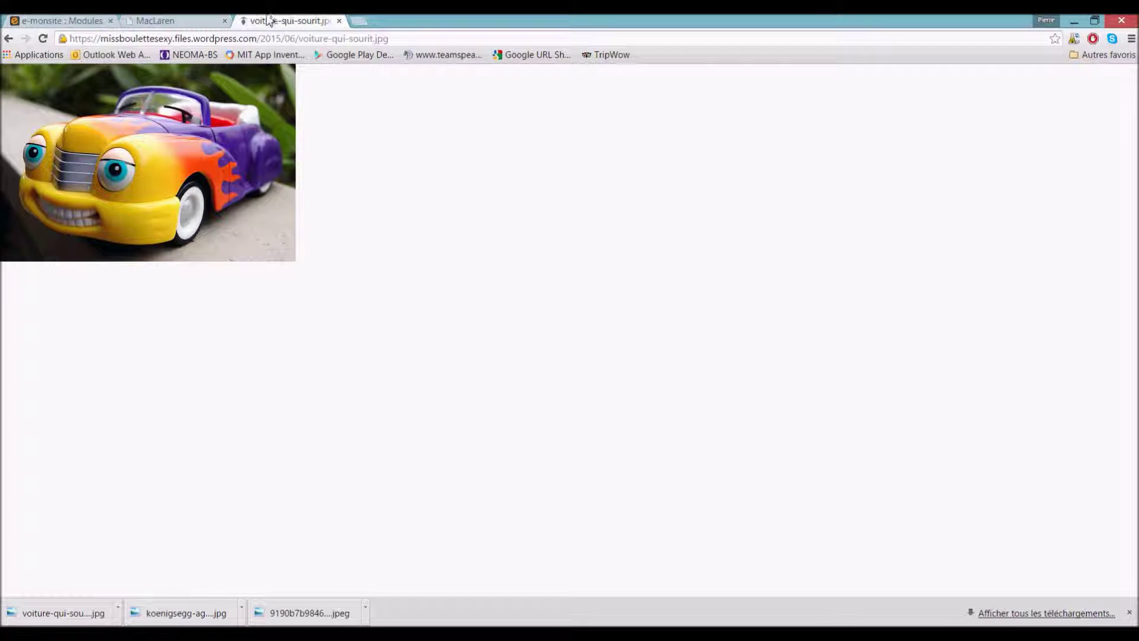
click(339, 21)
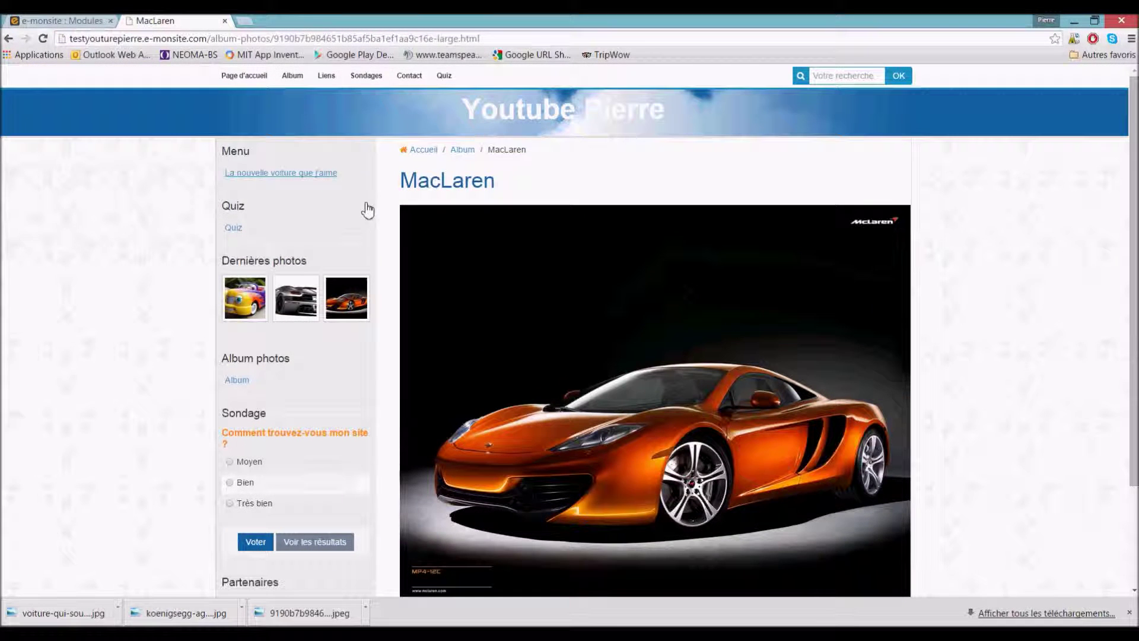
click(316, 38)
key(Return)
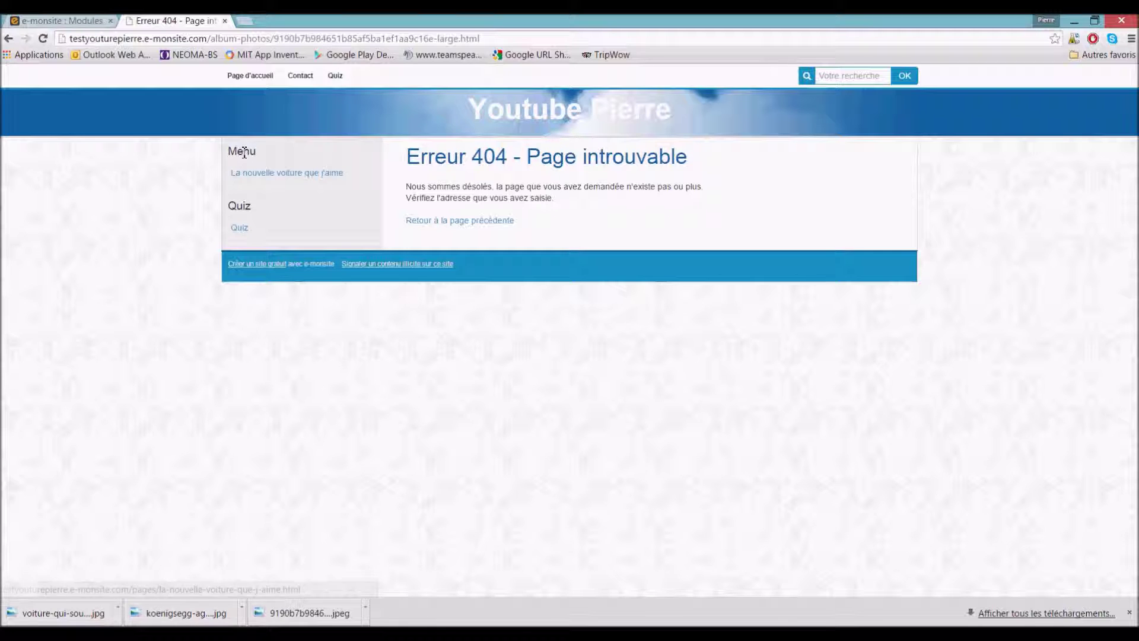
click(249, 176)
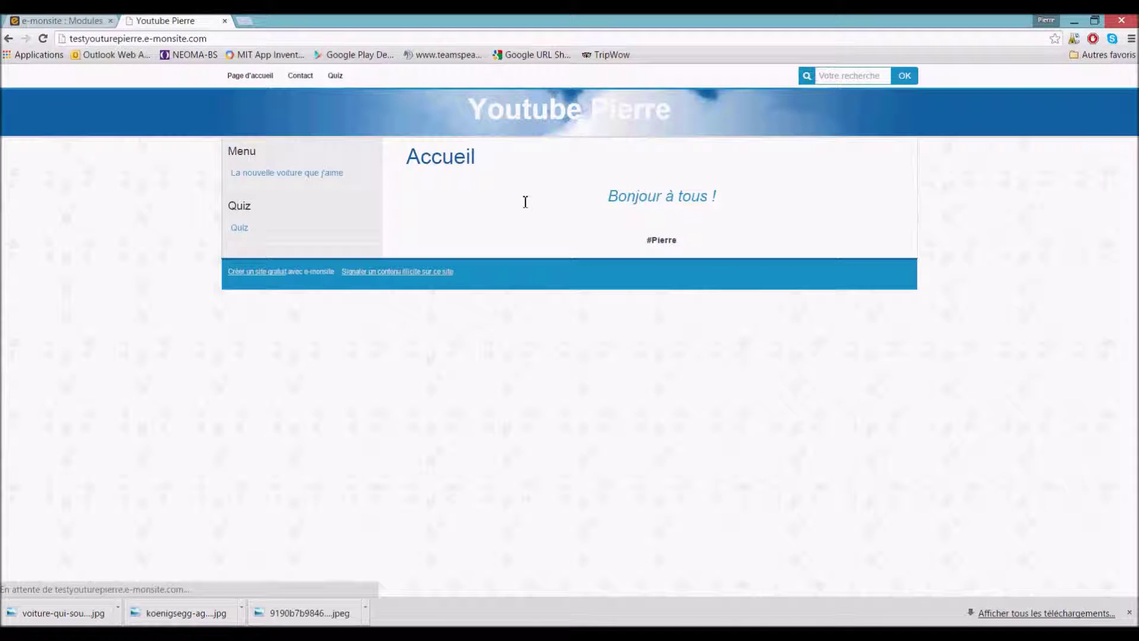
click(275, 176)
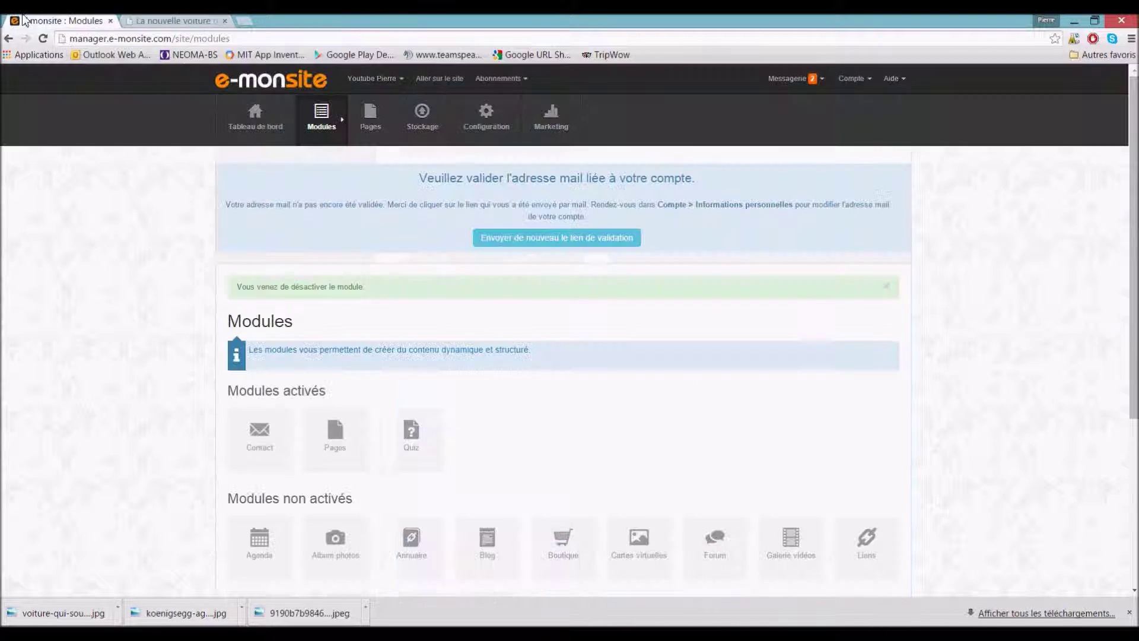
Step: Return to the e-monsite manager and start a new quiz titled "Votre voiture préféré" in the Quiz module
click(26, 21)
mouse_move(437, 425)
click(410, 449)
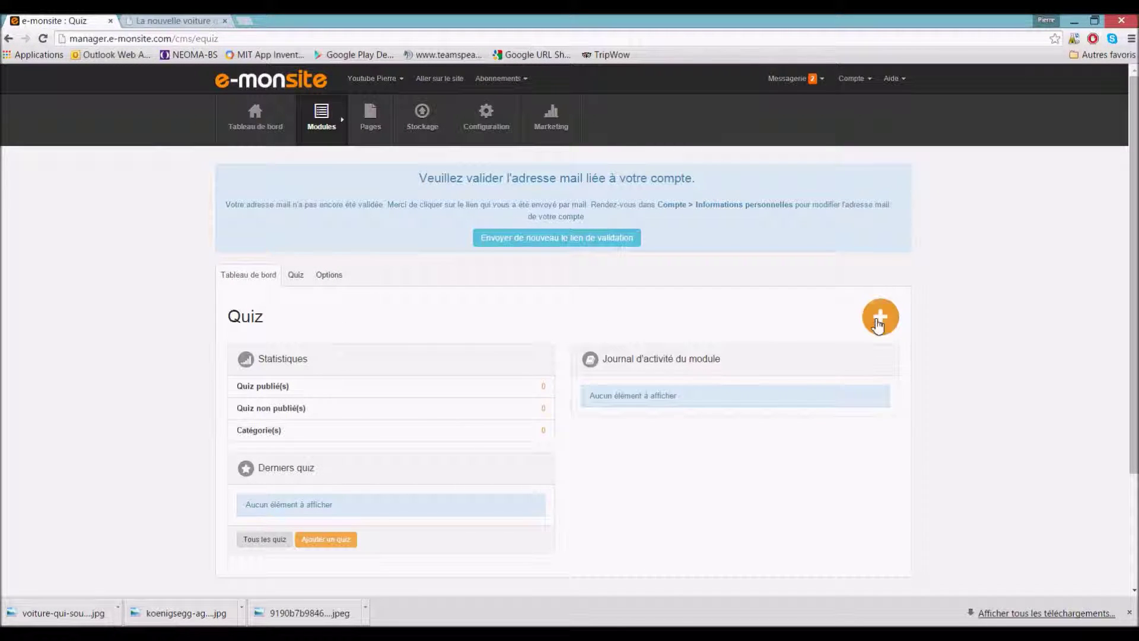
click(885, 318)
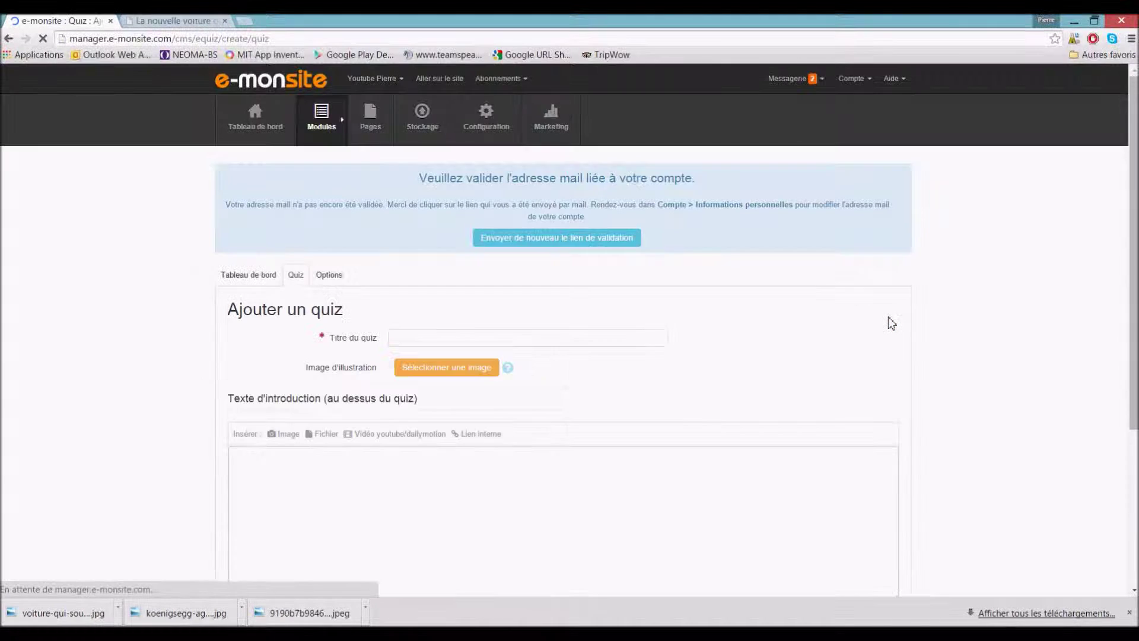
click(440, 338)
text(Votre voiture préf)
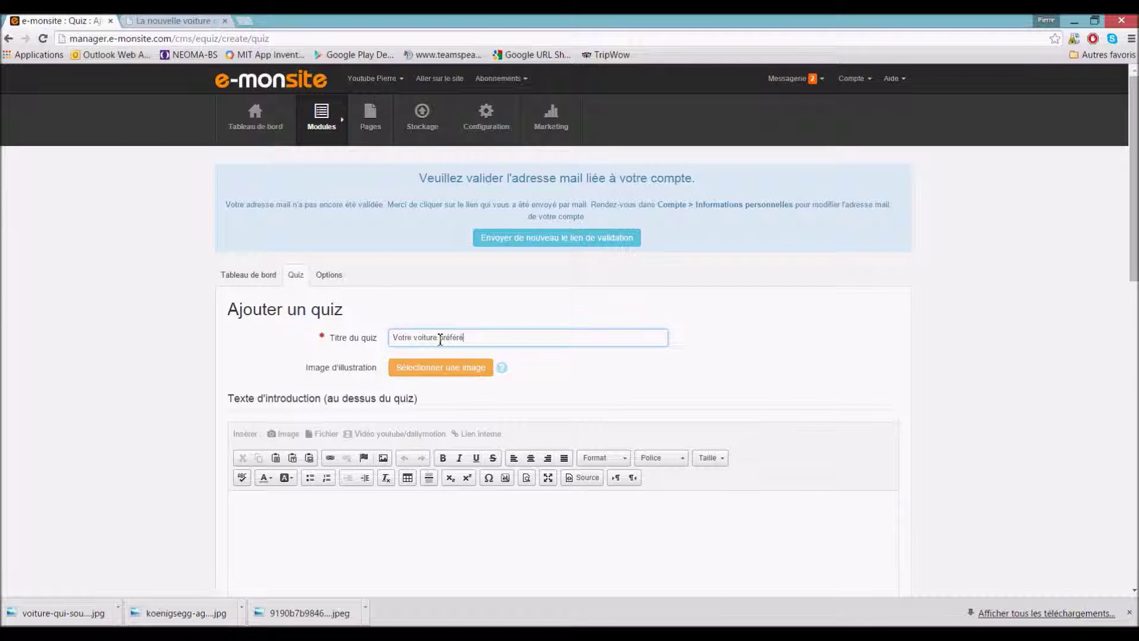
text(ére)
Step: Upload koenigsegg-agera-supercars-1.jpg from the desktop as the quiz's illustration image
click(453, 367)
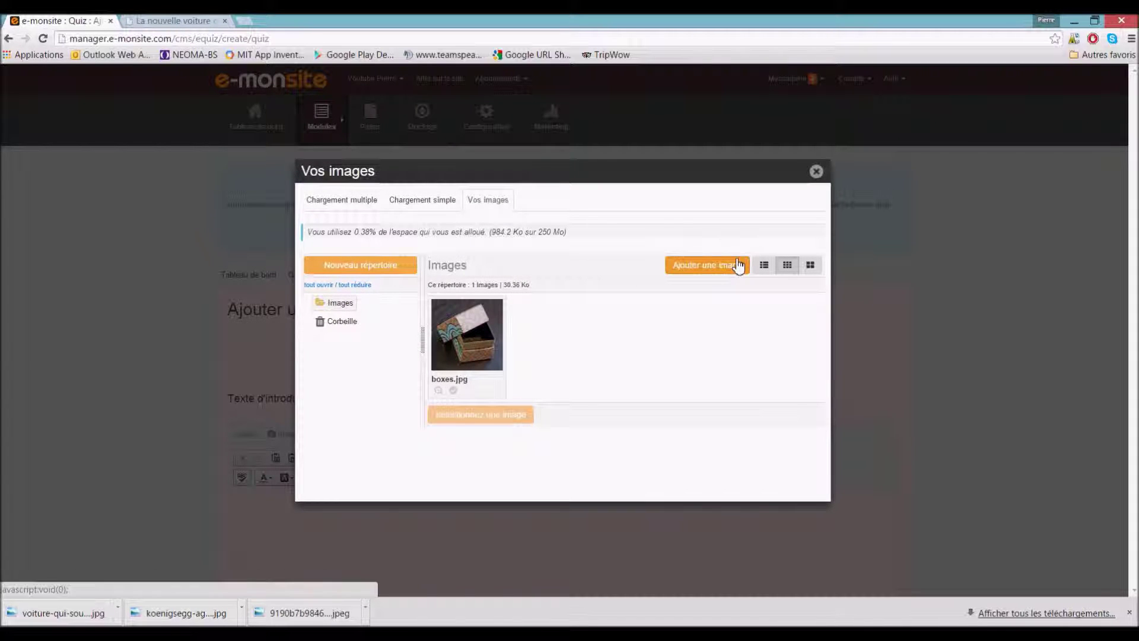
click(738, 265)
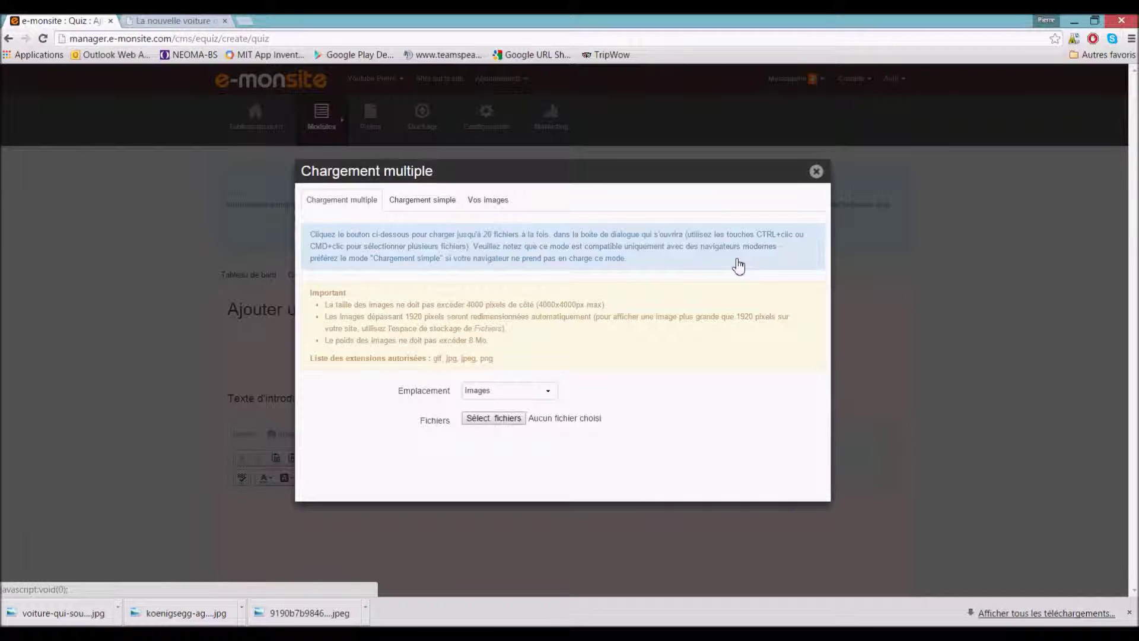
click(508, 419)
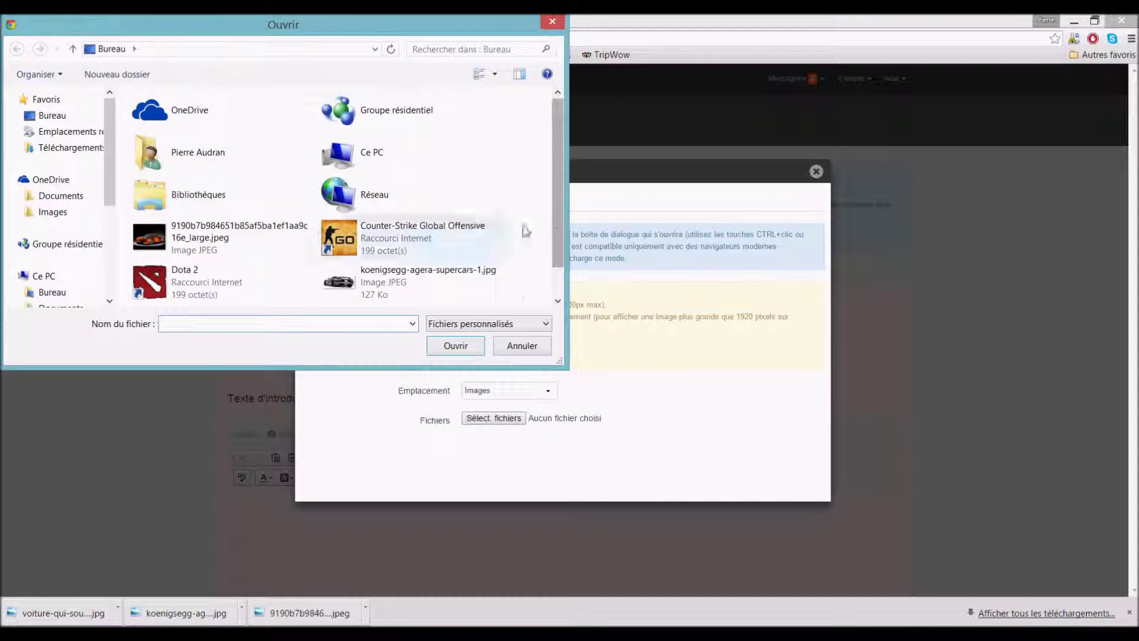
click(418, 282)
click(456, 346)
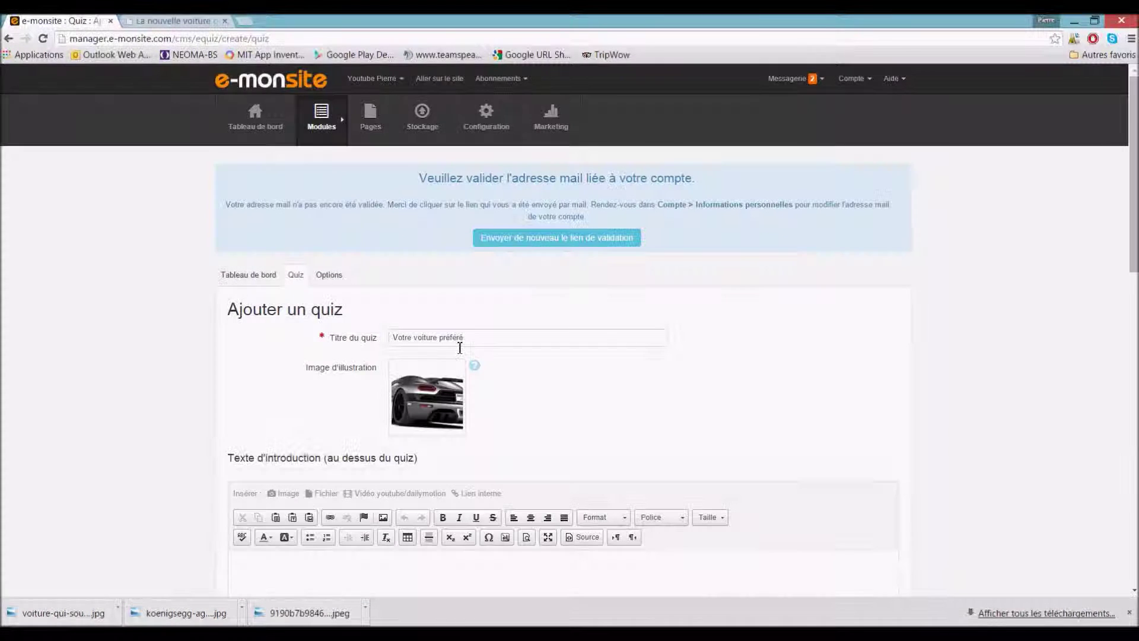
Step: Enter "Blablablablabla..." as the quiz's introduction text
scroll(463, 347, down, 3)
scroll(502, 350, down, 1)
click(403, 382)
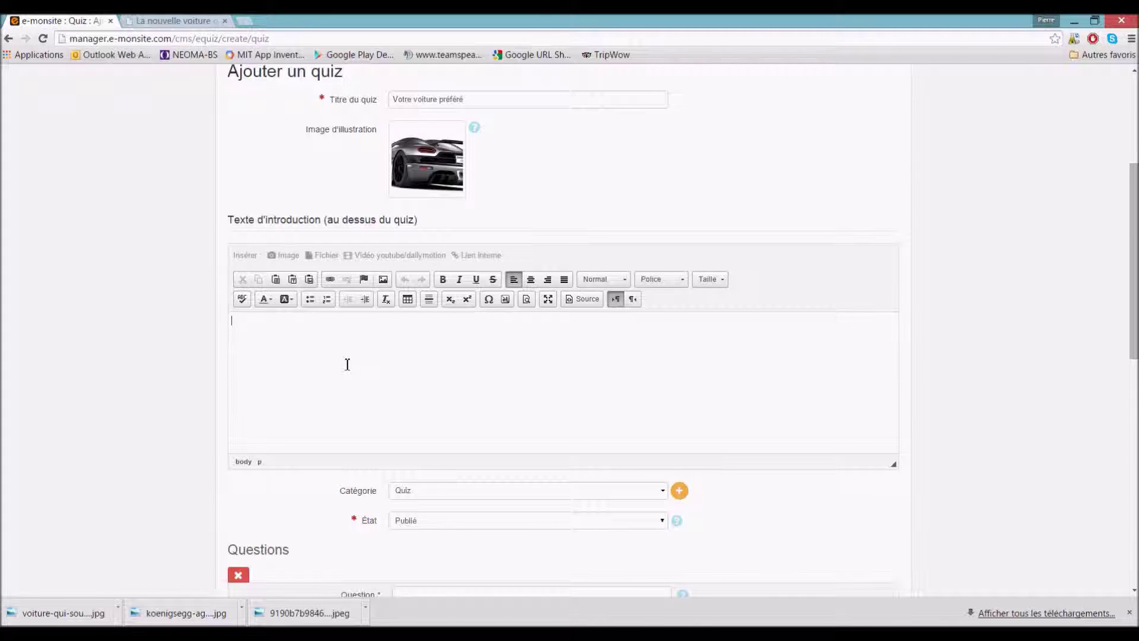
text(Blablablablabla...)
Step: Enter "Quelle marque préférez vous ?" as the quiz's first question
scroll(492, 435, down, 5)
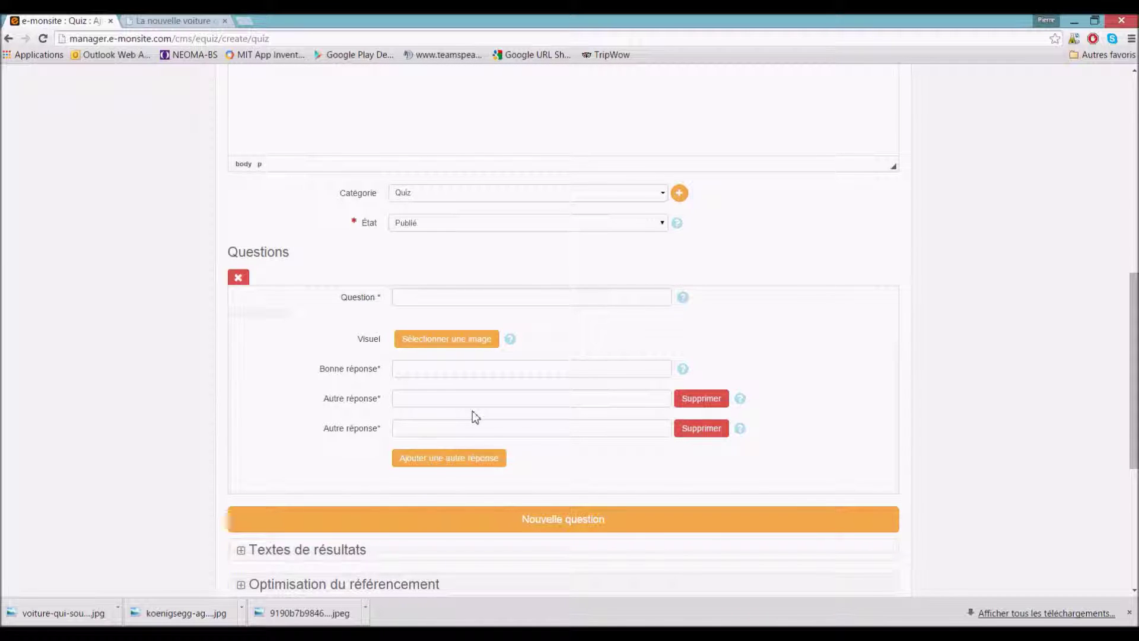
scroll(562, 420, up, 2)
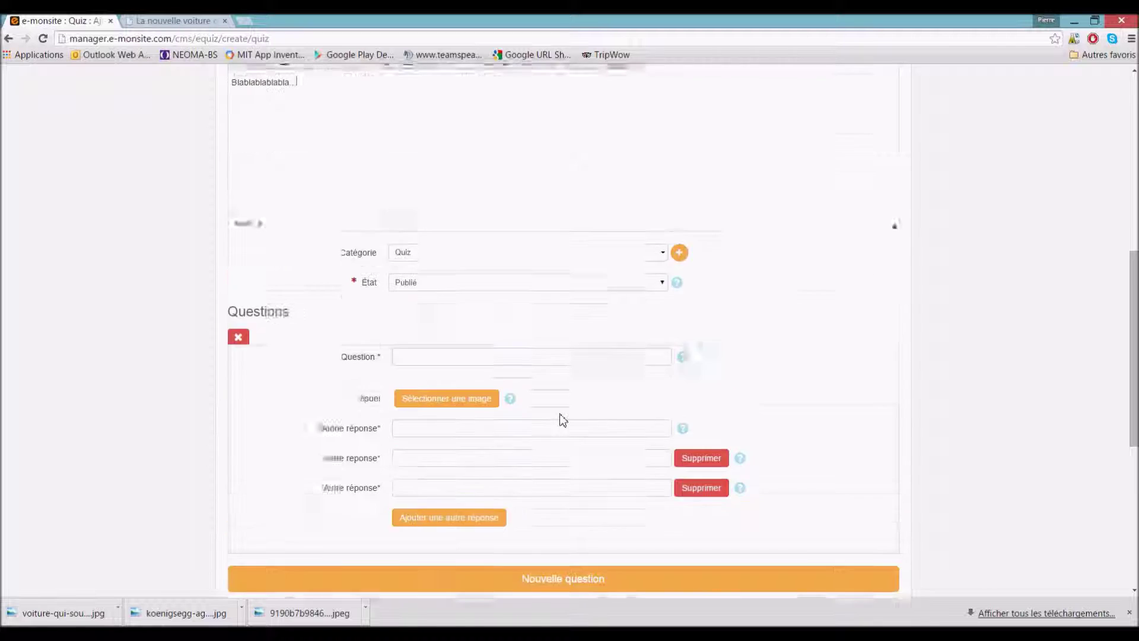
scroll(563, 415, down, 1)
click(453, 354)
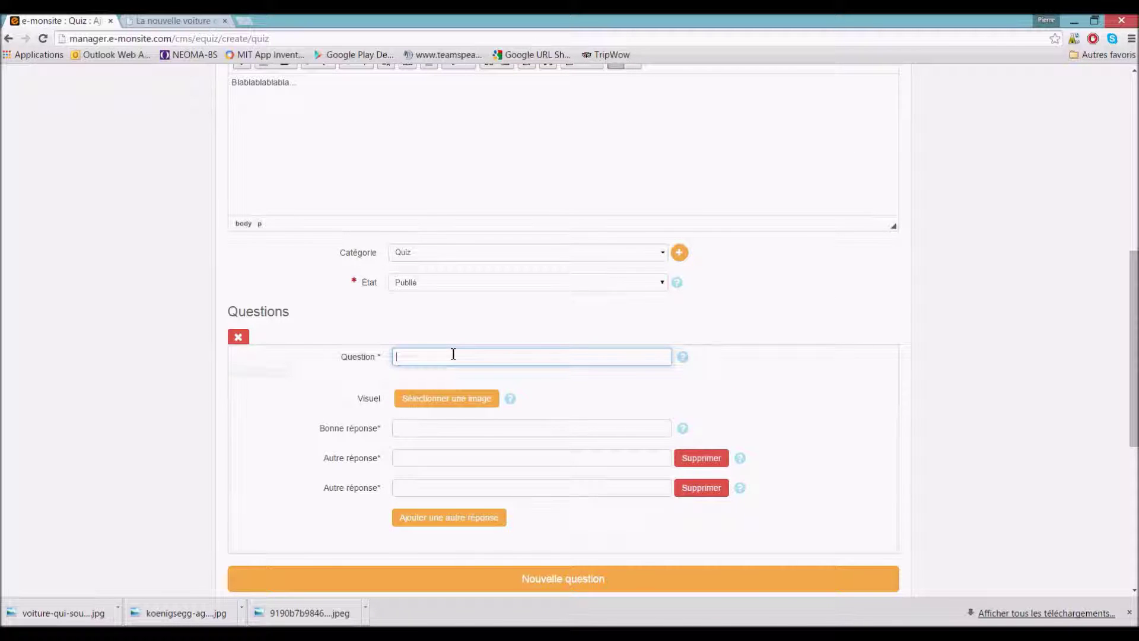
text(Quelle marque préférez vous ?)
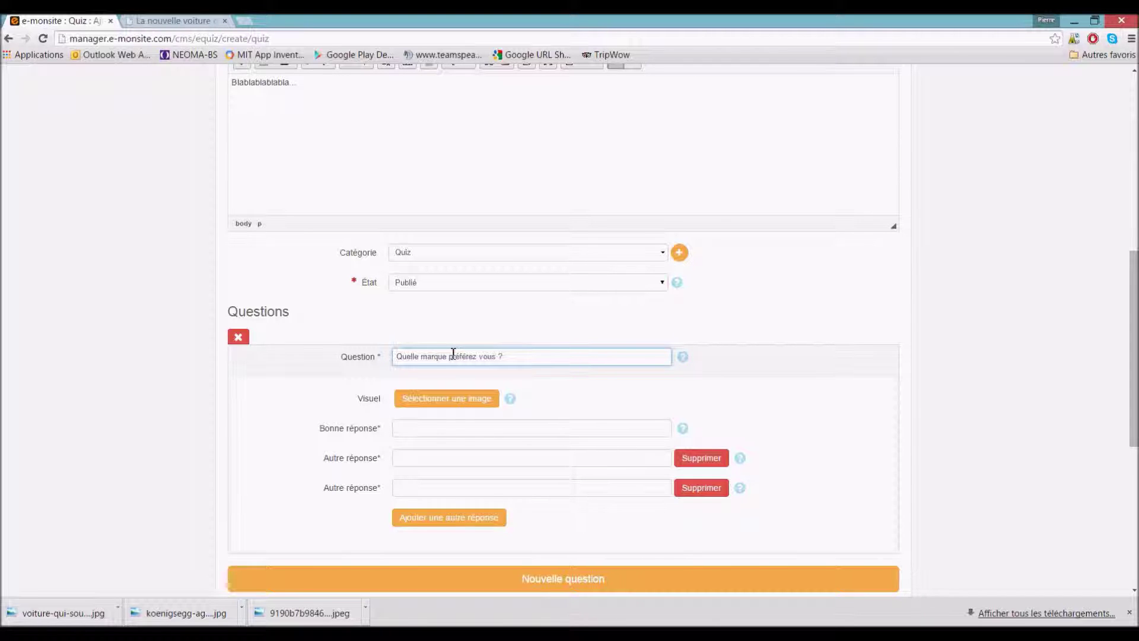
click(419, 428)
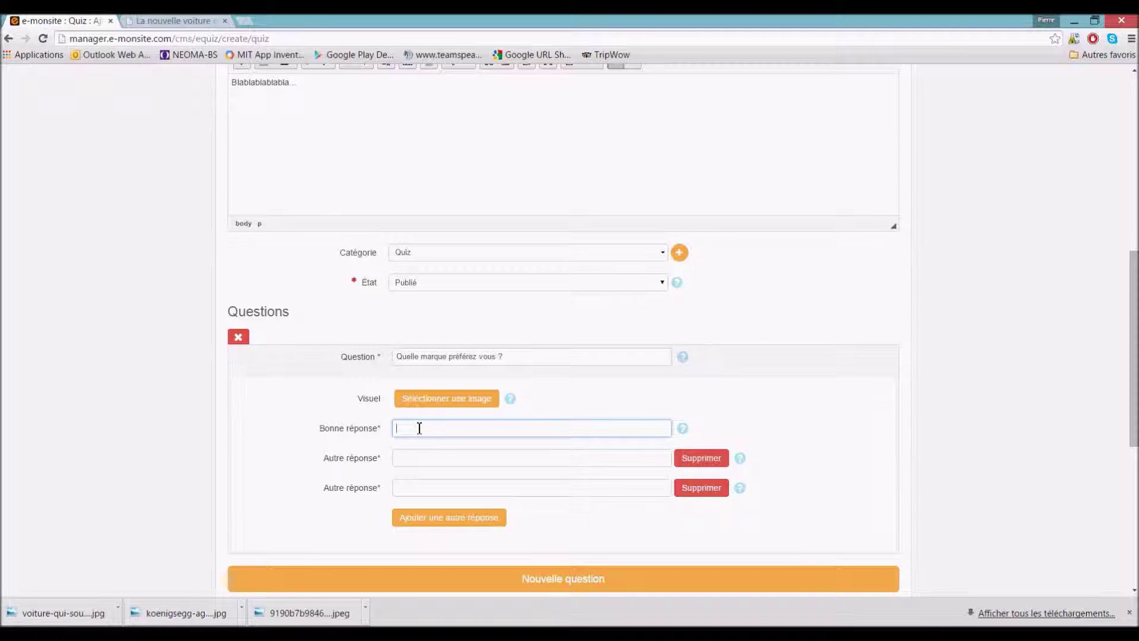
scroll(453, 452, up, 2)
scroll(452, 452, down, 2)
mouse_move(505, 394)
Step: Change the first question to "Voiture ou Moto ?" with correct answer "Voiture" and other answers "Moto" and "Camion"
drag(512, 357, 388, 373)
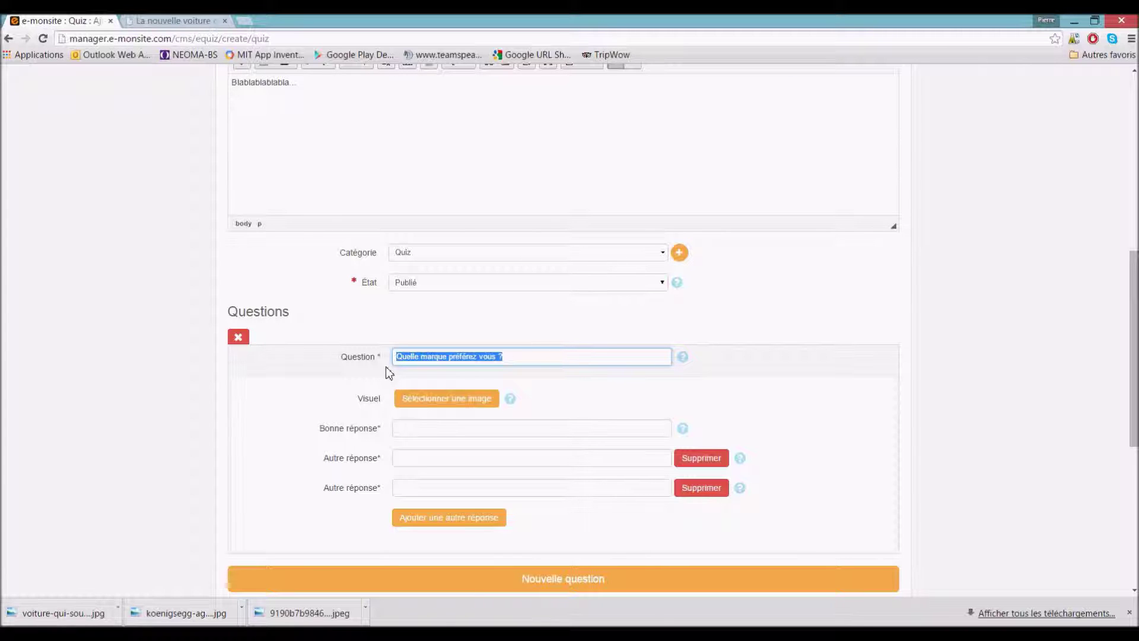
text(Voiture ou Moto)
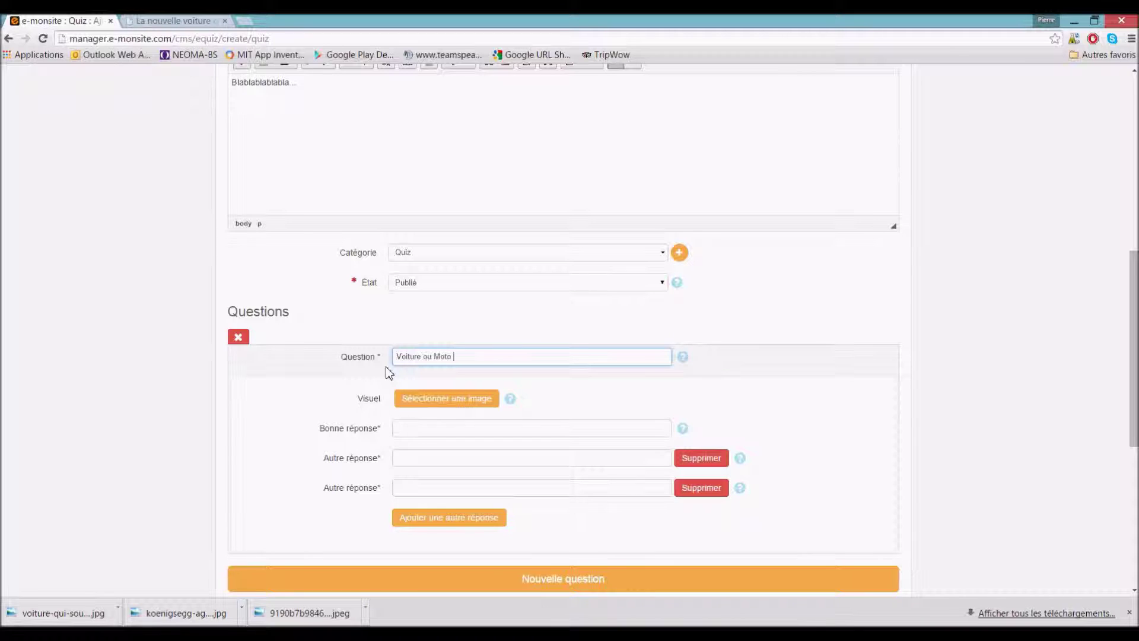
click(419, 430)
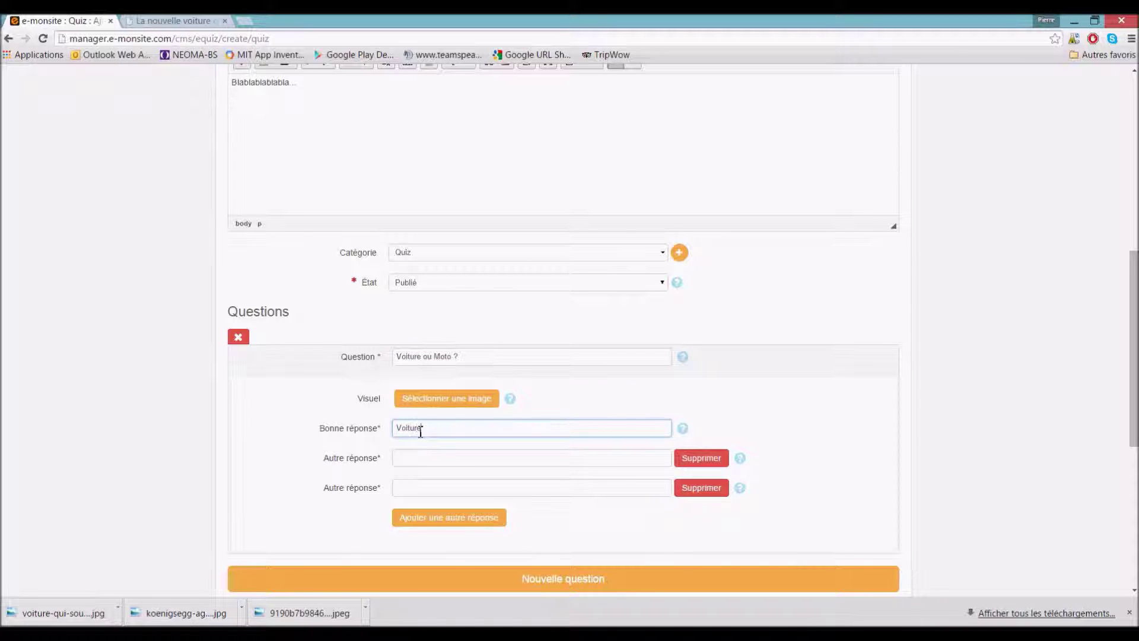
text(Moto)
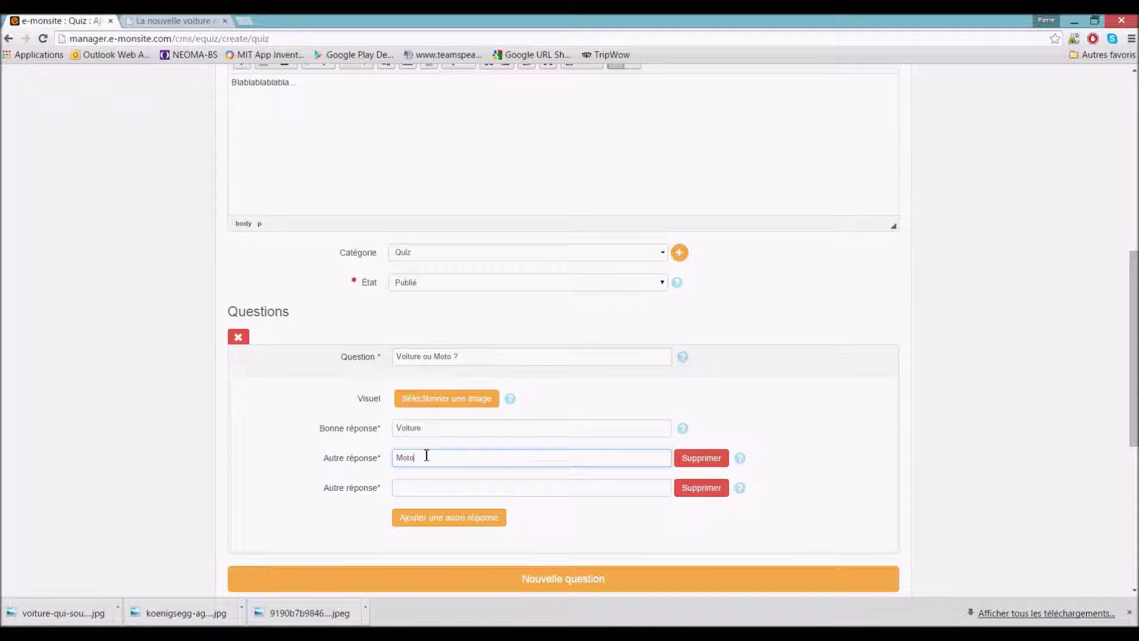
click(434, 488)
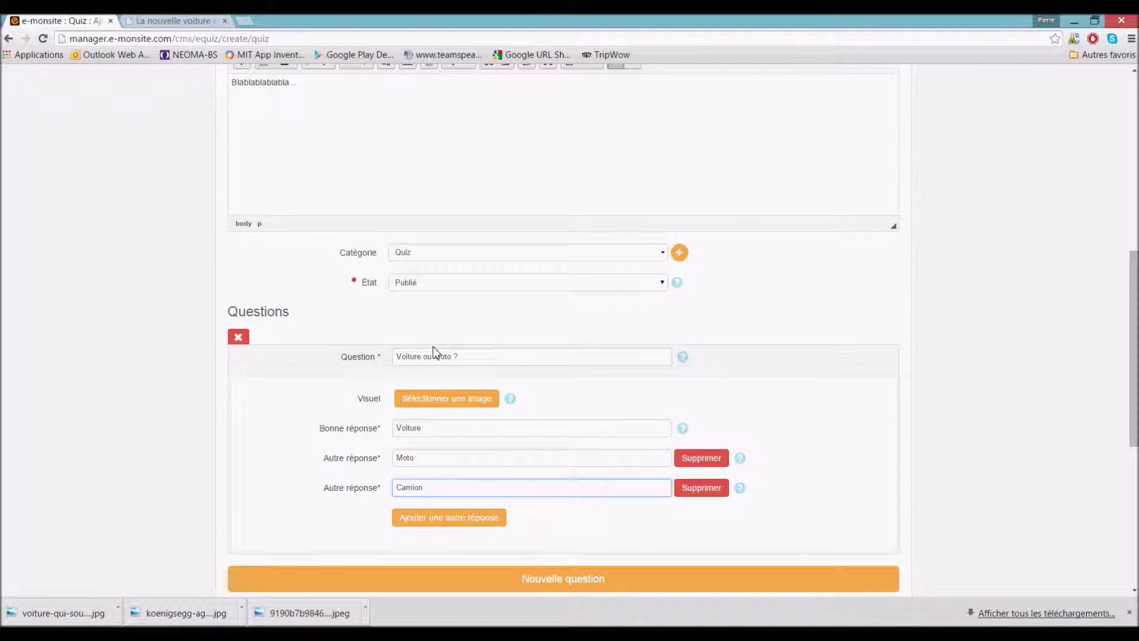
Step: Shorten the first question to "Voiture" and add another wrong answer, "Avion"
drag(461, 356, 423, 358)
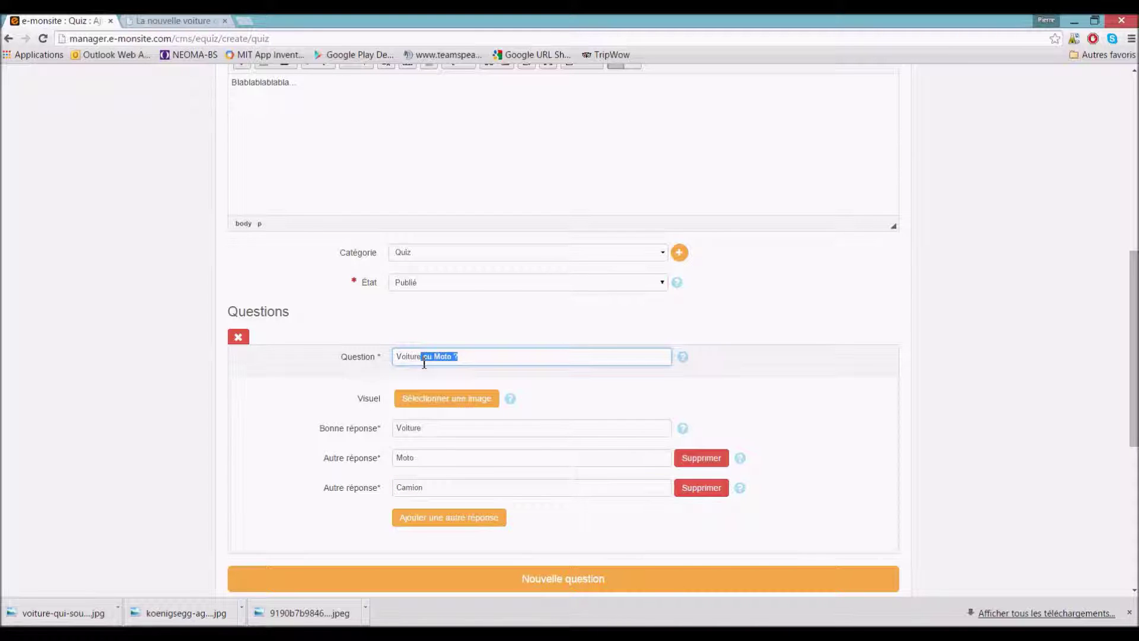
key(BackSpace)
scroll(463, 386, down, 2)
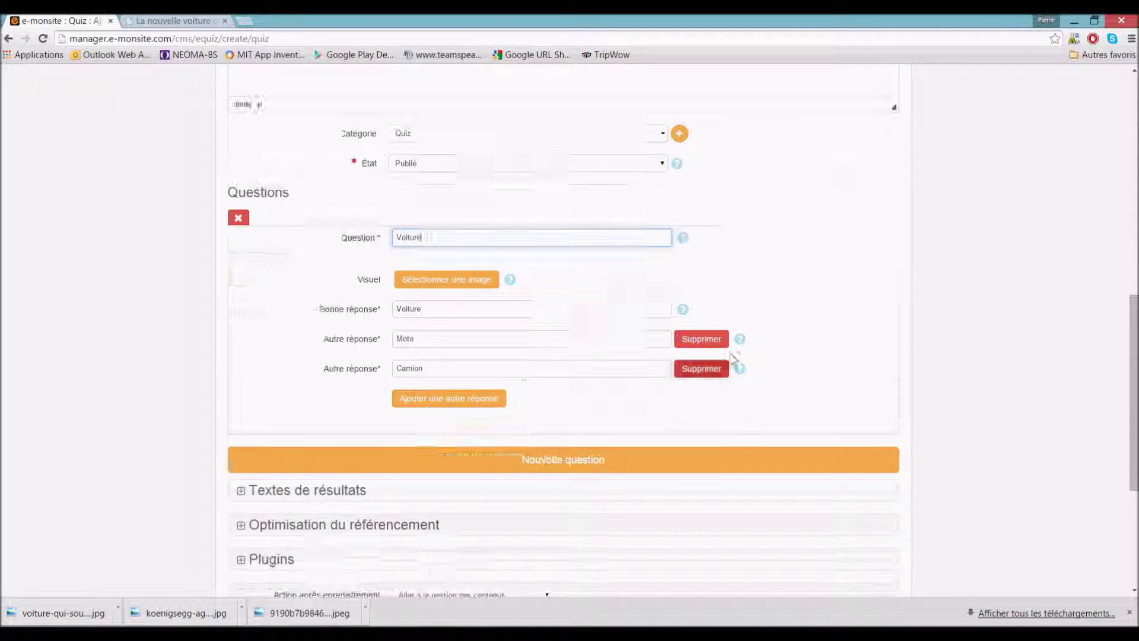
click(463, 403)
click(434, 402)
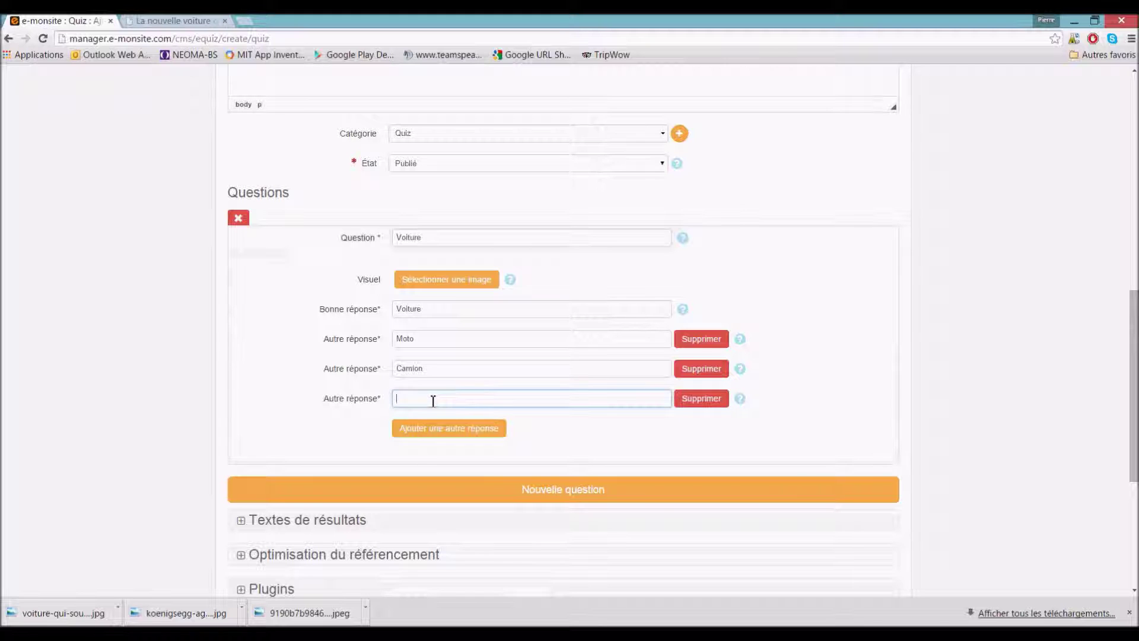
Step: Add a second question "vélo" with correct answer "vélo" and other answers "roller" and "trotinette"
click(489, 493)
click(448, 506)
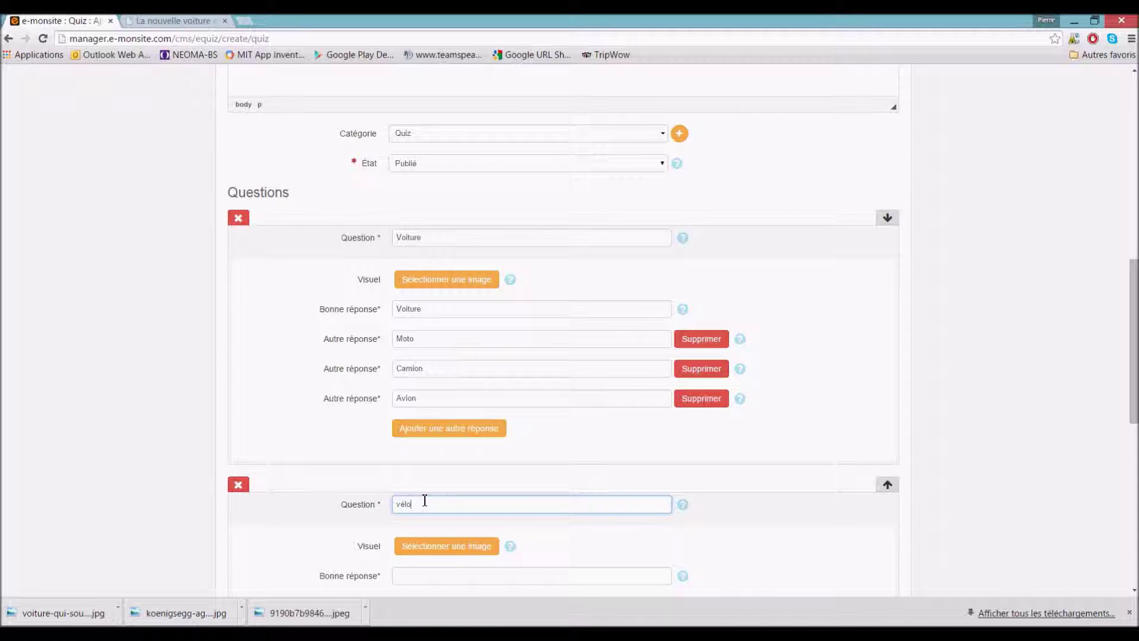
scroll(425, 500, down, 2)
click(435, 459)
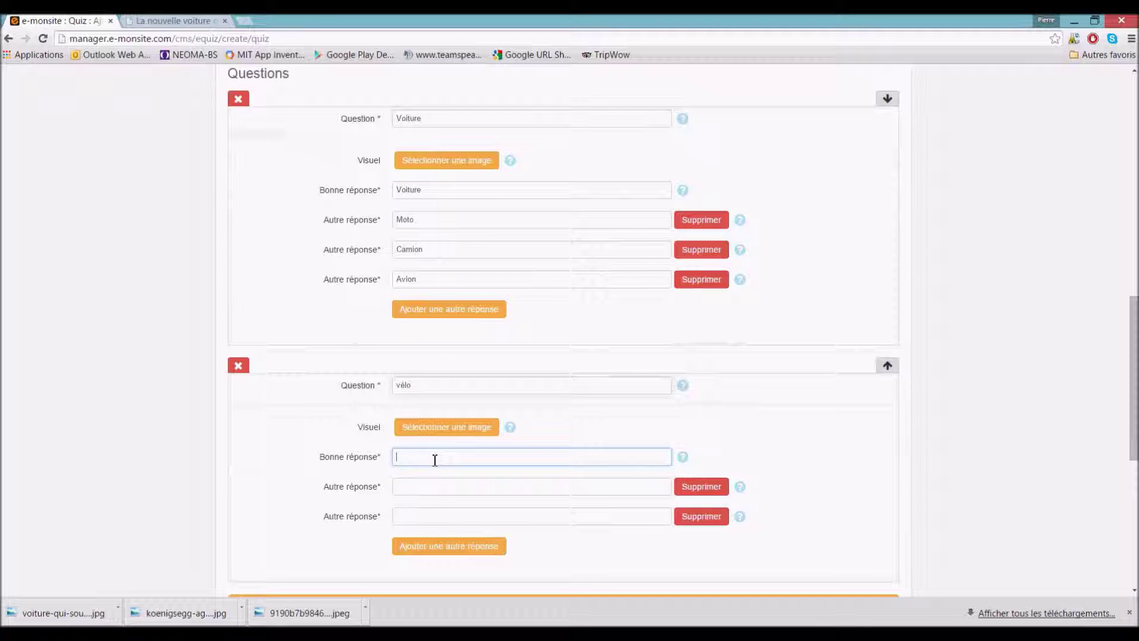
text(by)
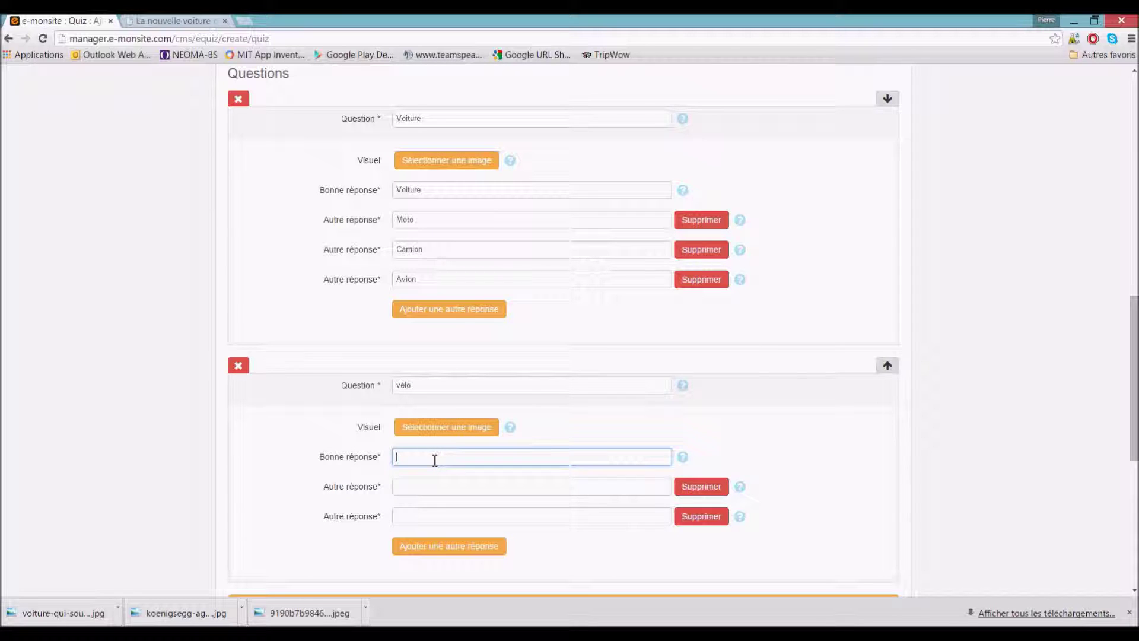
click(457, 484)
text(roller)
click(418, 511)
text(trotinette)
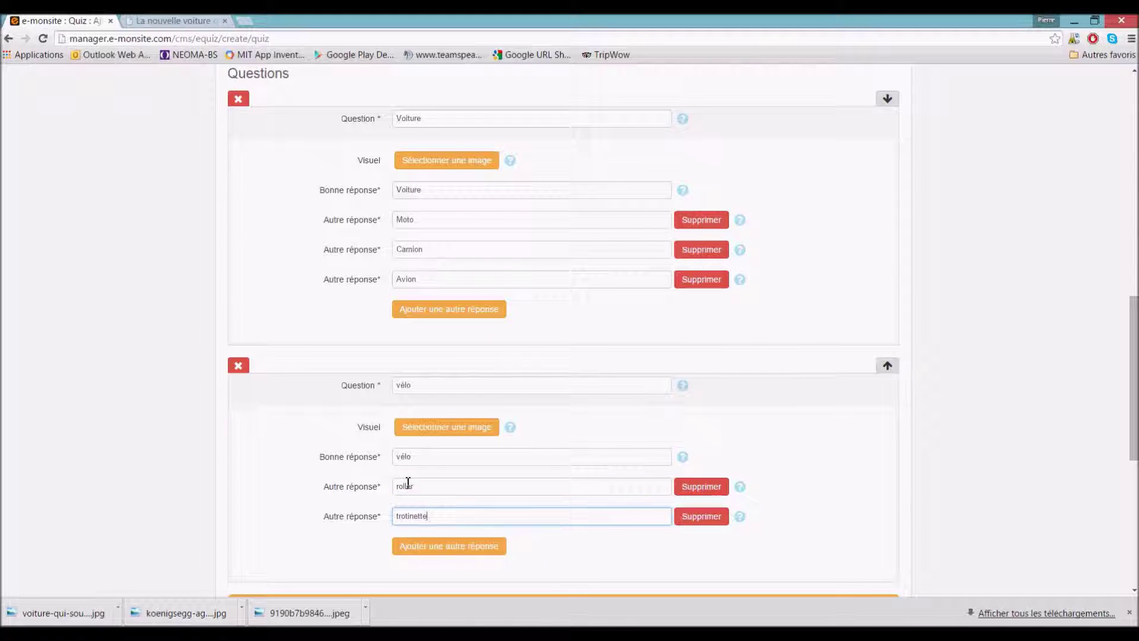
Step: Expand the quiz's result texts section and examine its score percentage fields
scroll(473, 447, down, 3)
scroll(498, 458, down, 1)
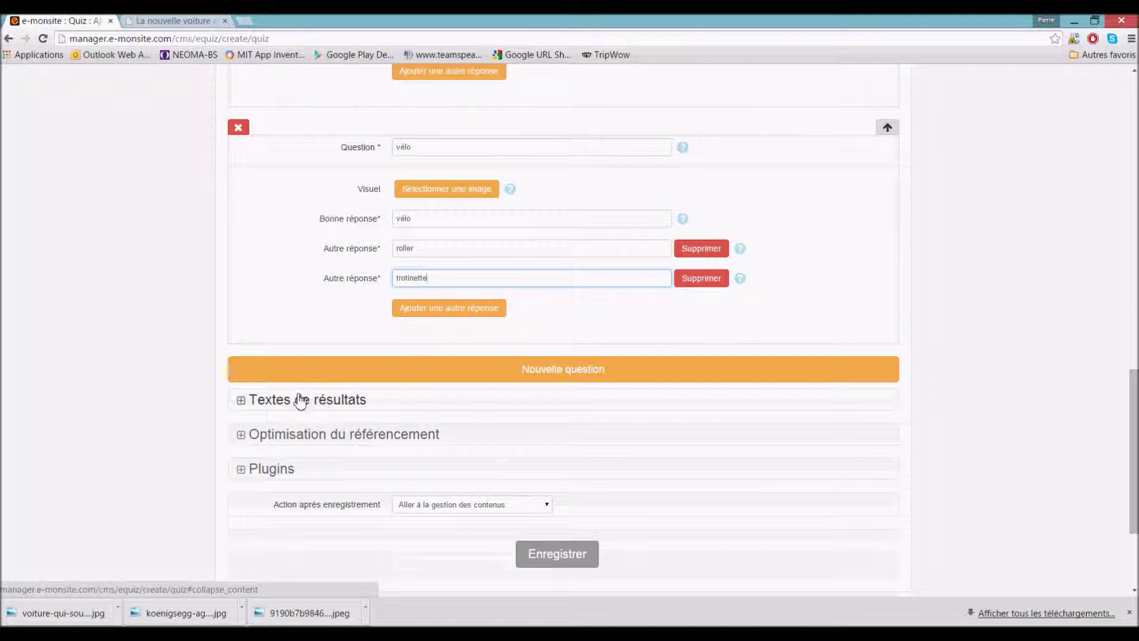
click(301, 401)
scroll(443, 437, down, 6)
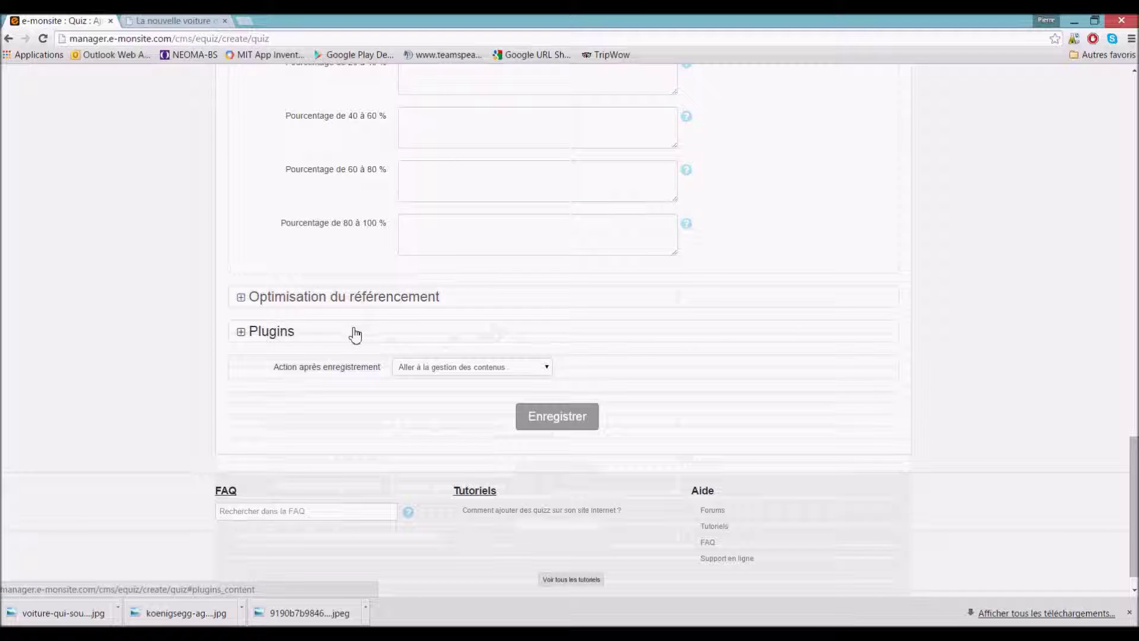
Step: Save the new quiz, refresh the published site and open the "Votre voiture préféré" quiz from its Quiz page
click(549, 418)
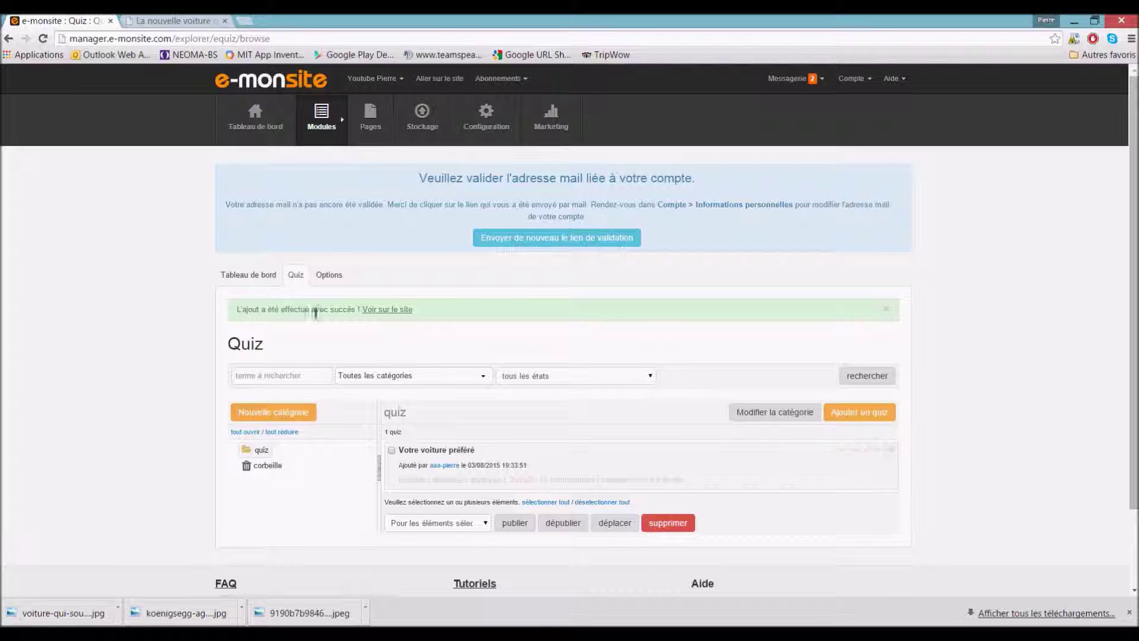
click(199, 24)
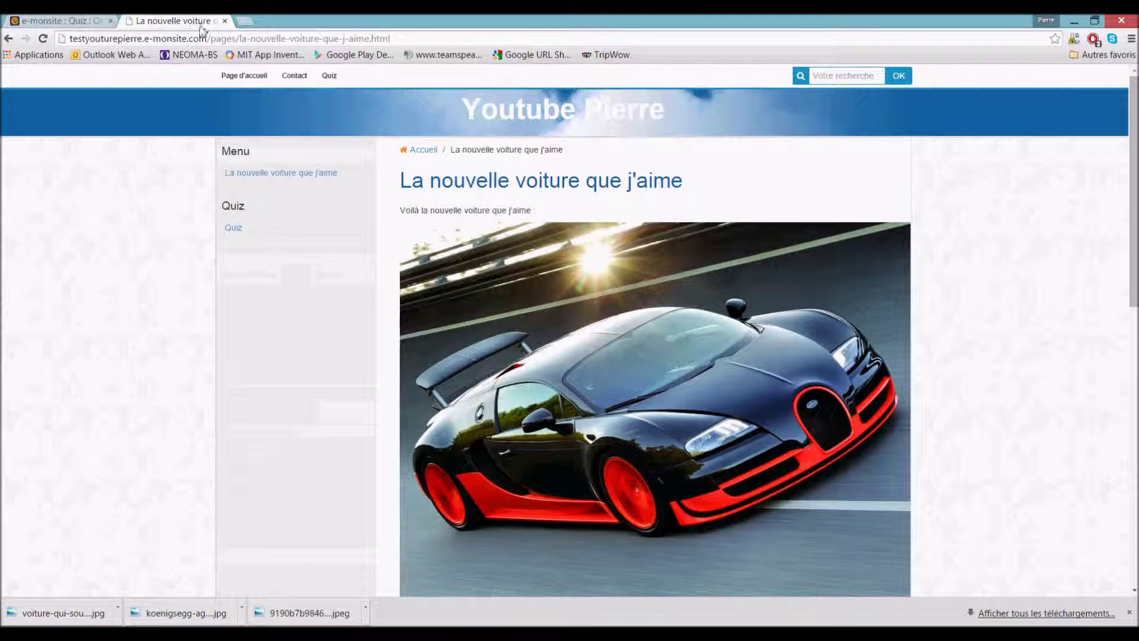
click(737, 35)
key(Return)
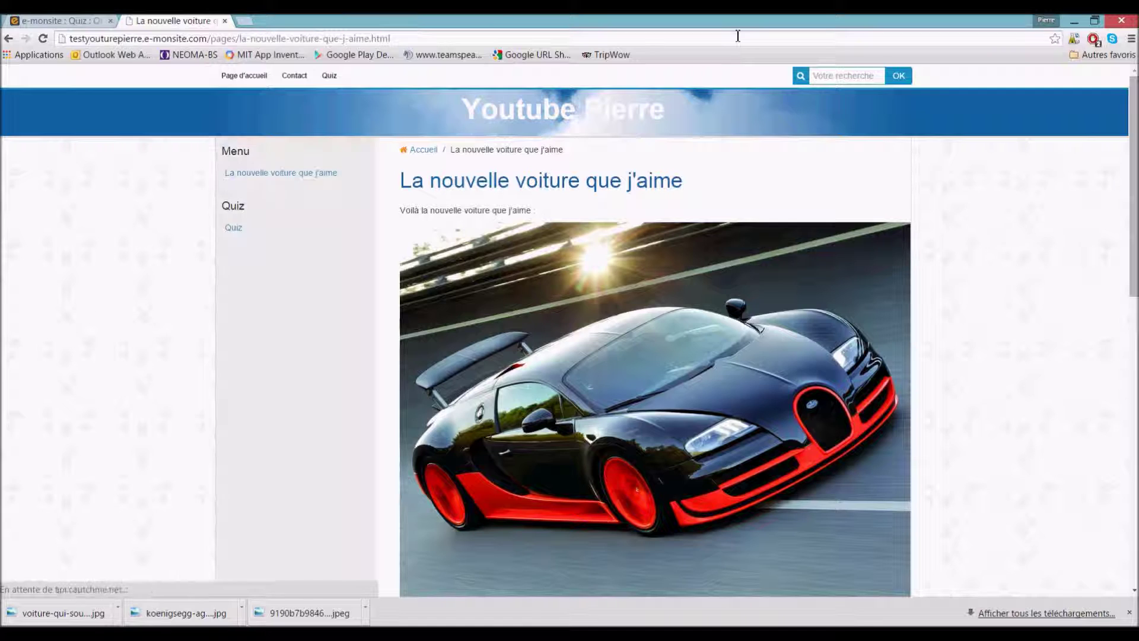
click(240, 229)
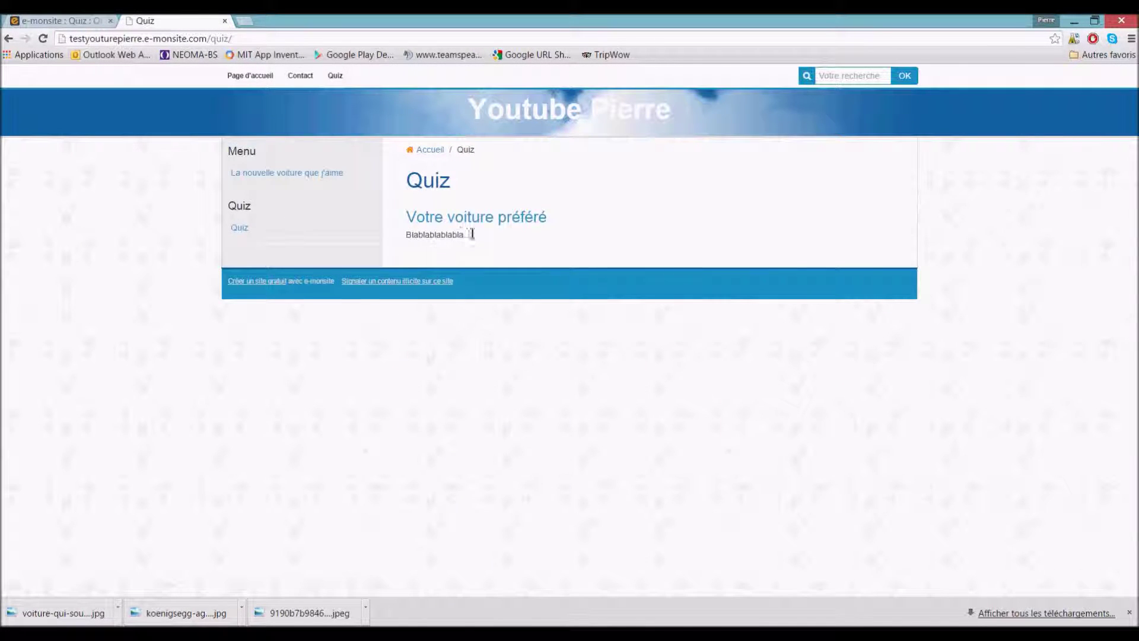
drag(411, 236, 480, 267)
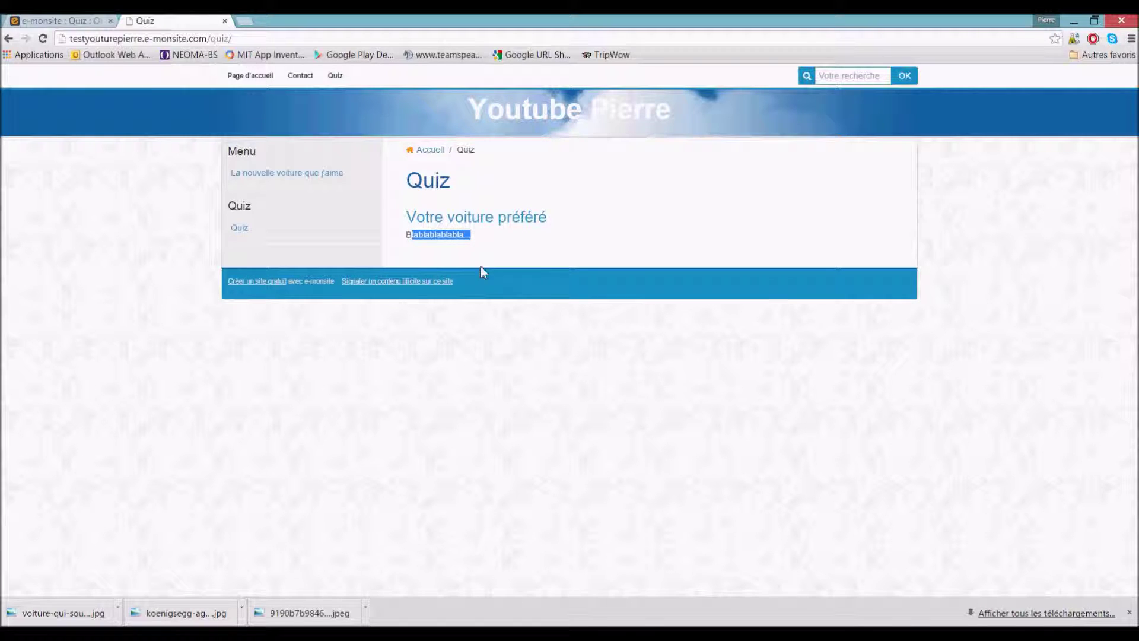
click(502, 222)
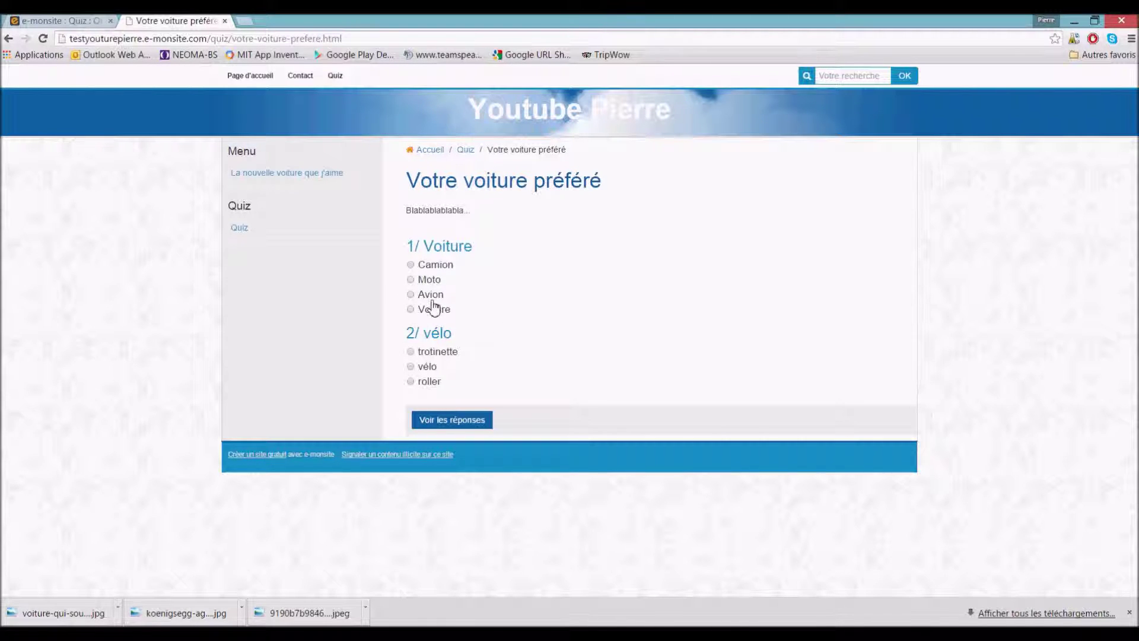
Step: Test the quiz by answering "Voiture" and "roller", show the answers, and return to the site's home page
click(411, 310)
click(410, 381)
click(474, 417)
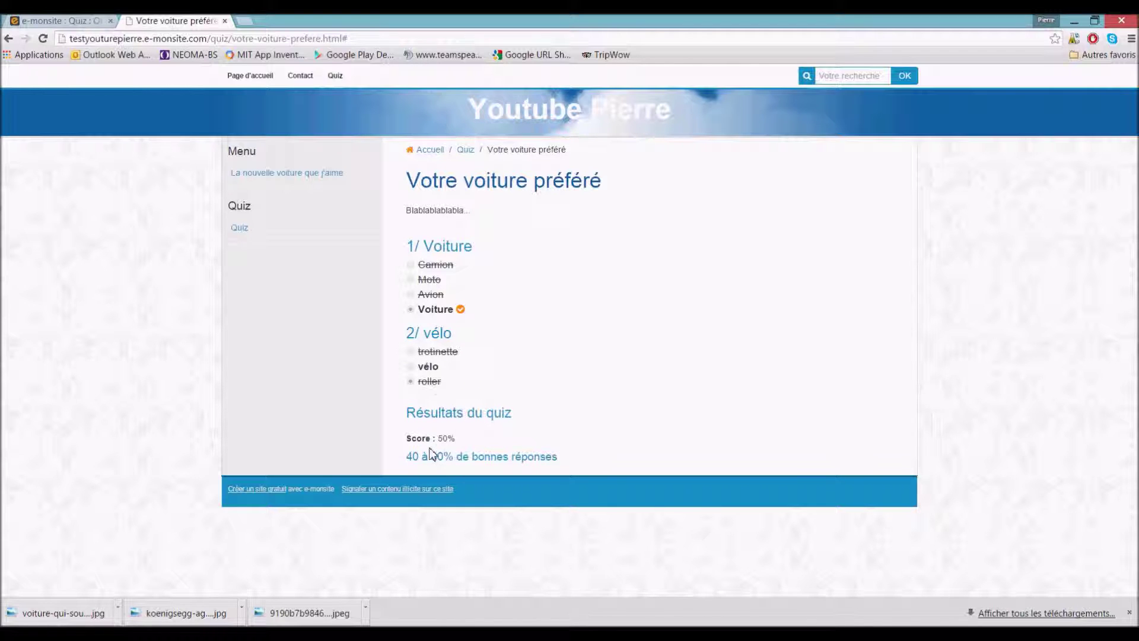
drag(408, 463, 558, 462)
click(597, 420)
click(300, 75)
click(499, 115)
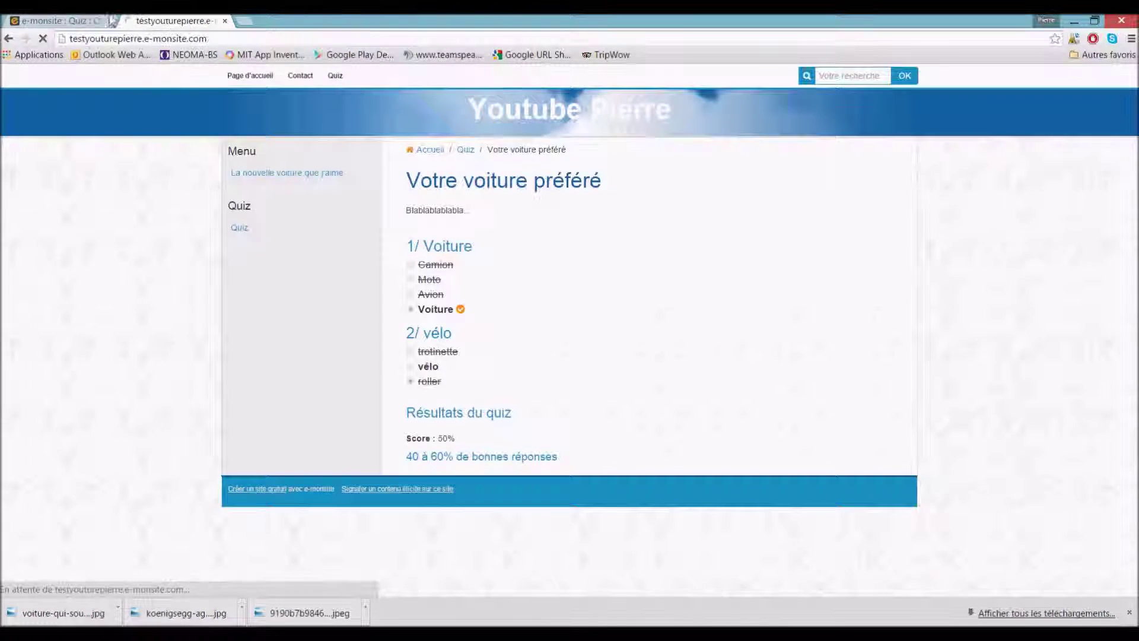
Step: Open the module management page in the e-monsite manager and examine the non-activated modules such as Sondages and Forum
click(33, 23)
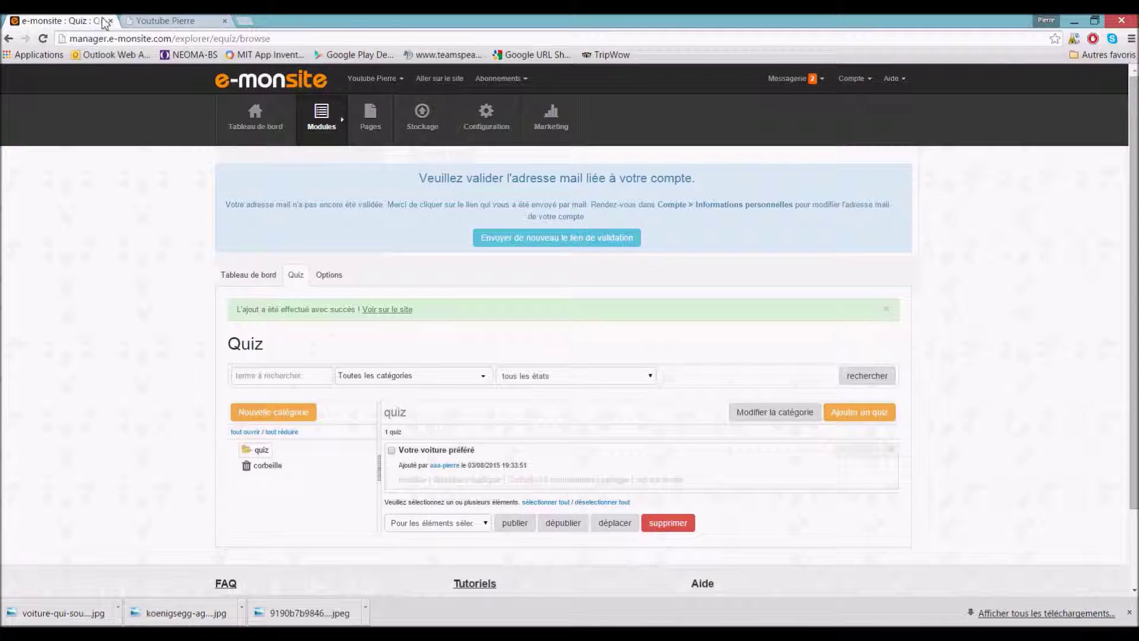
mouse_move(323, 124)
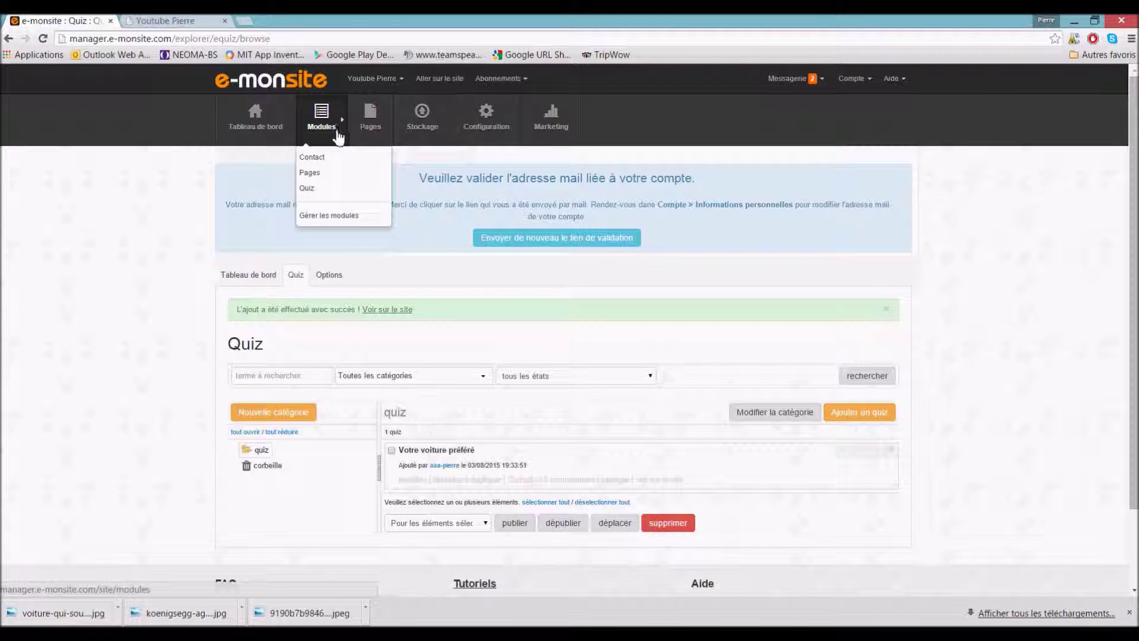
click(333, 217)
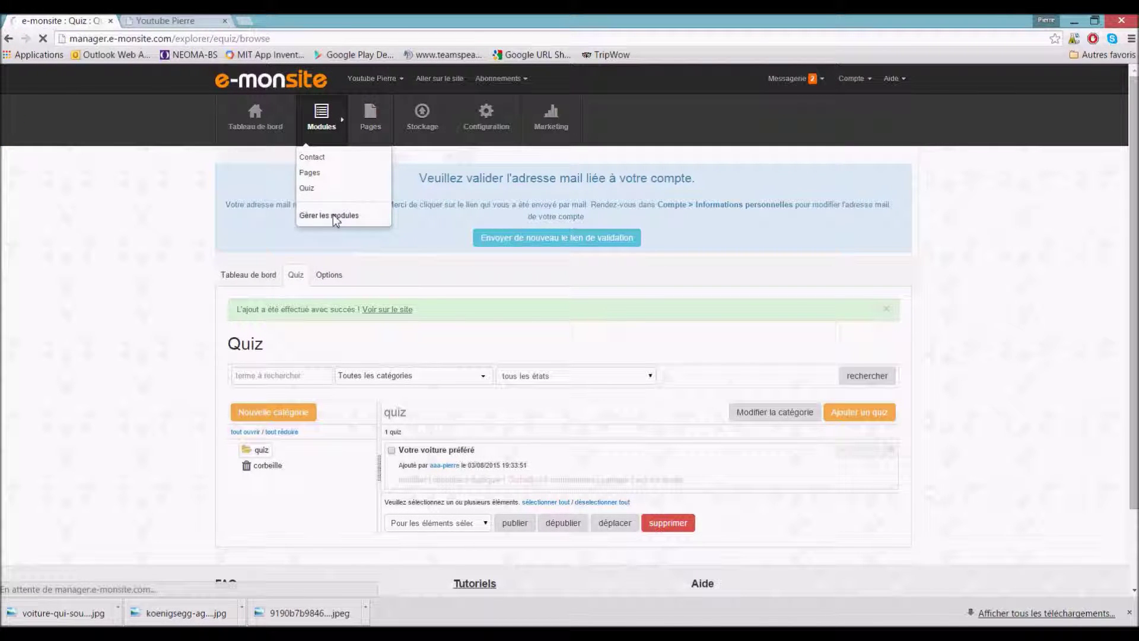
scroll(333, 219, down, 4)
mouse_move(506, 387)
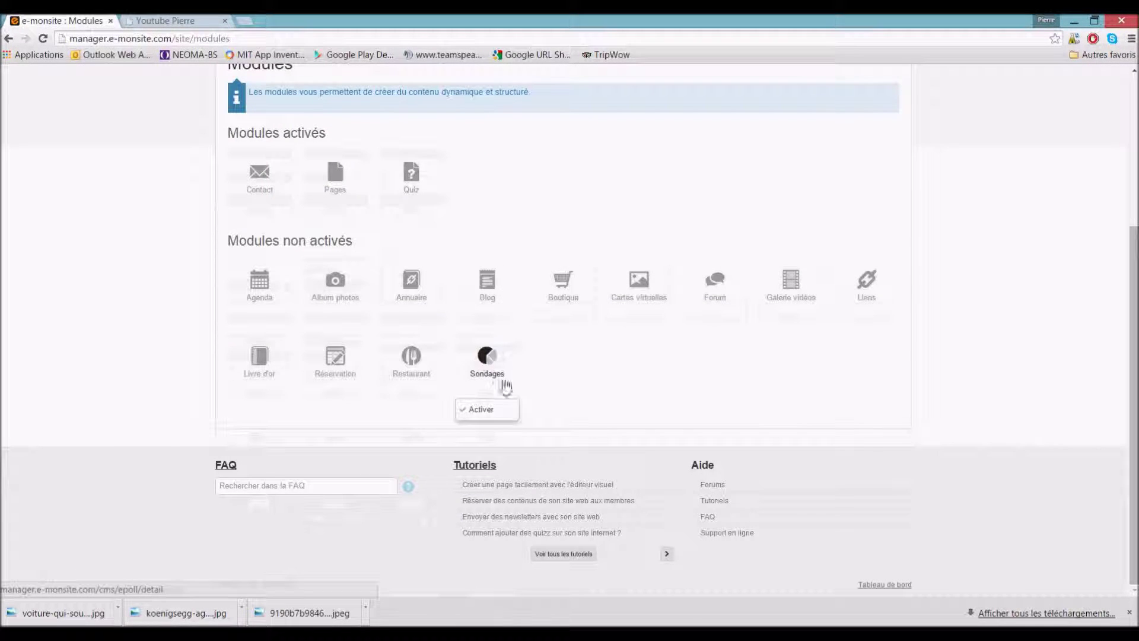
mouse_move(701, 291)
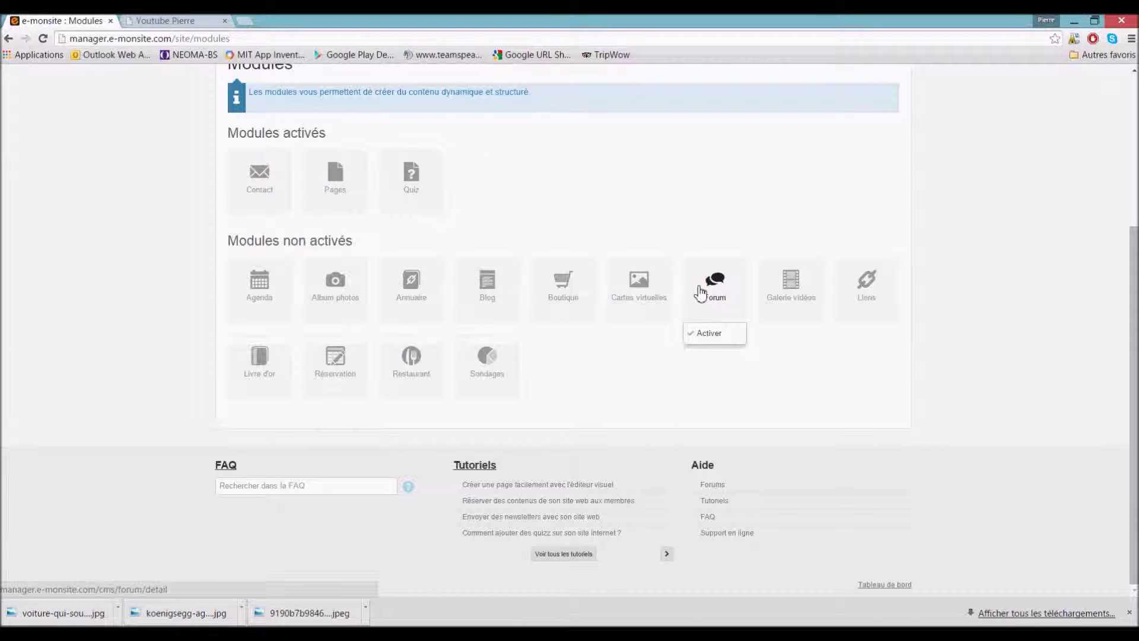
scroll(700, 290, up, 4)
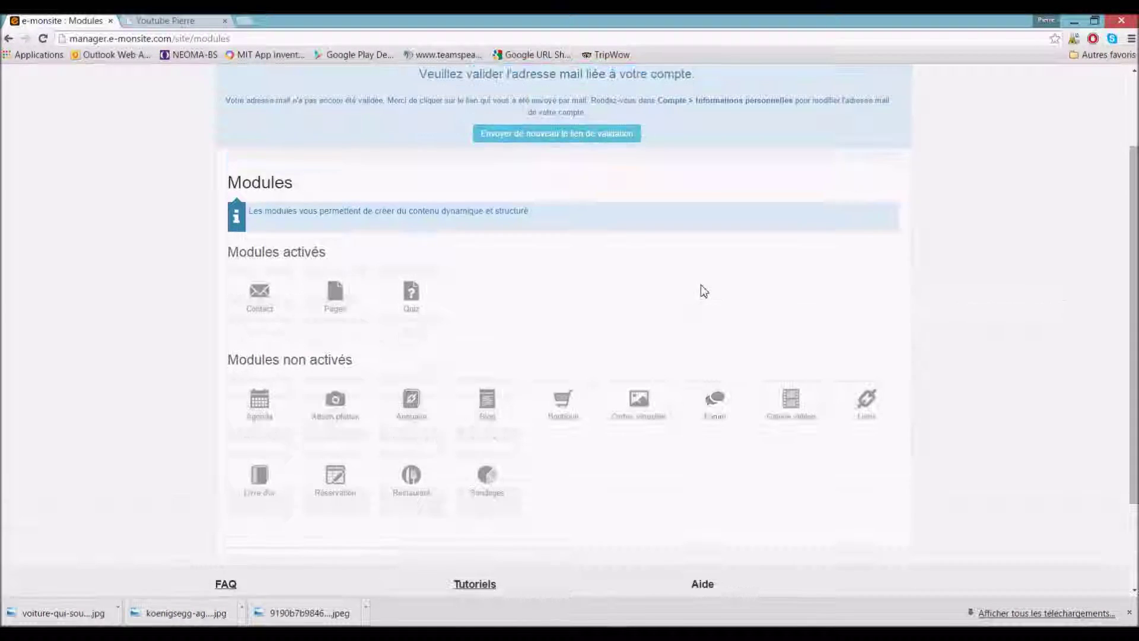
mouse_move(375, 132)
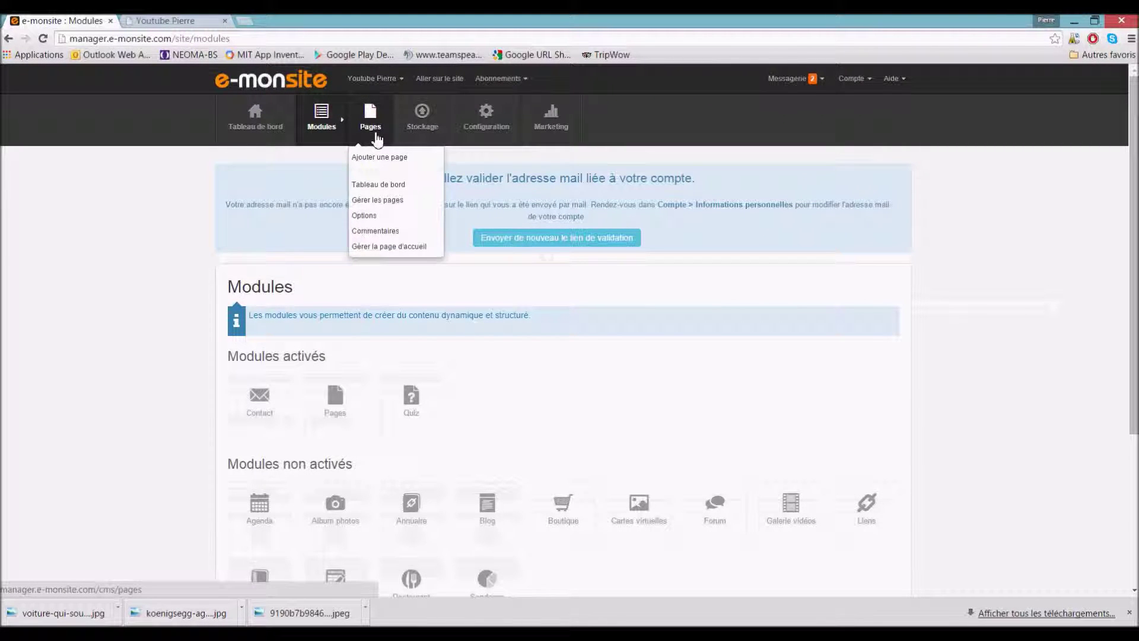
mouse_move(470, 119)
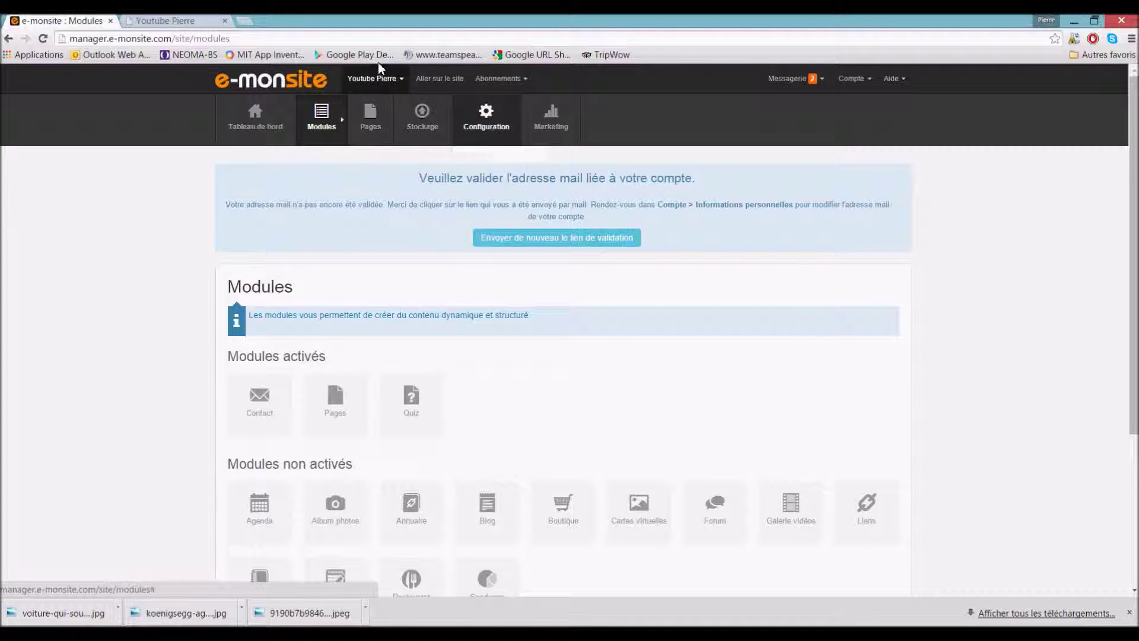
Step: Check the header on the published home page, and open the site's Apparence configuration in the manager
click(155, 21)
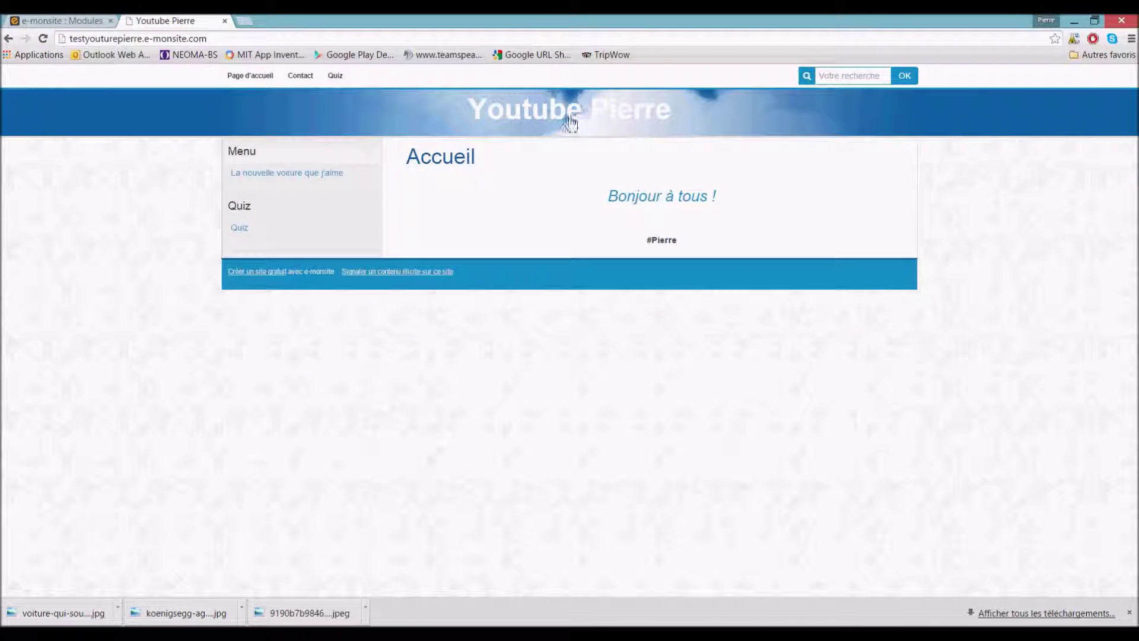
click(93, 24)
mouse_move(475, 129)
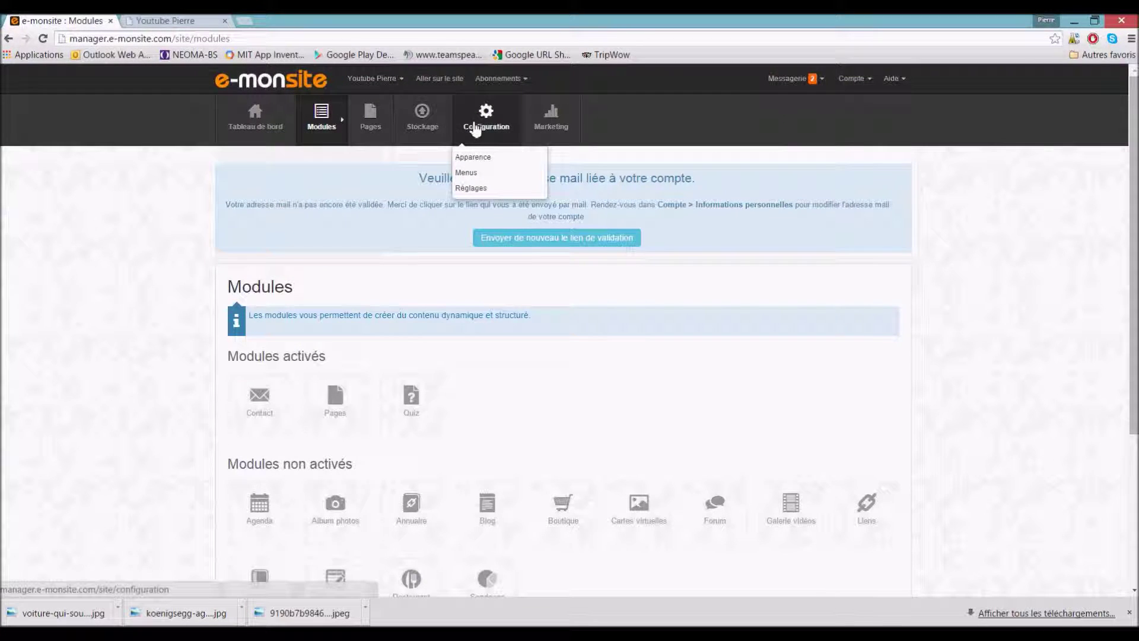
click(486, 159)
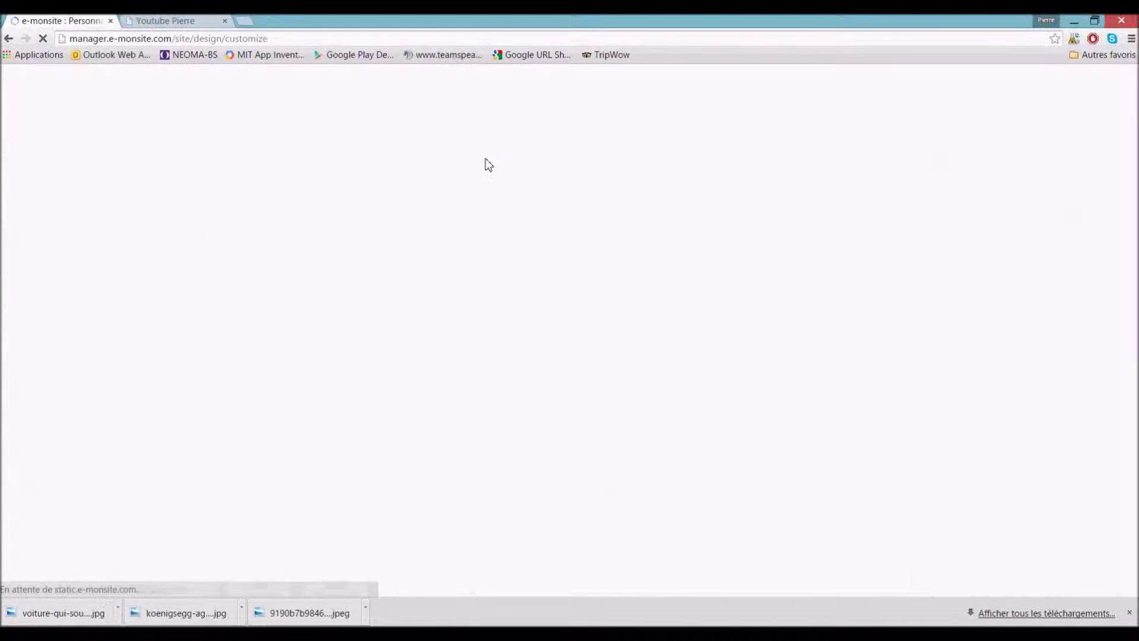
Step: Examine the simple design customization settings, including page layout, logo, title, header and horizontal menu options
scroll(480, 366, down, 3)
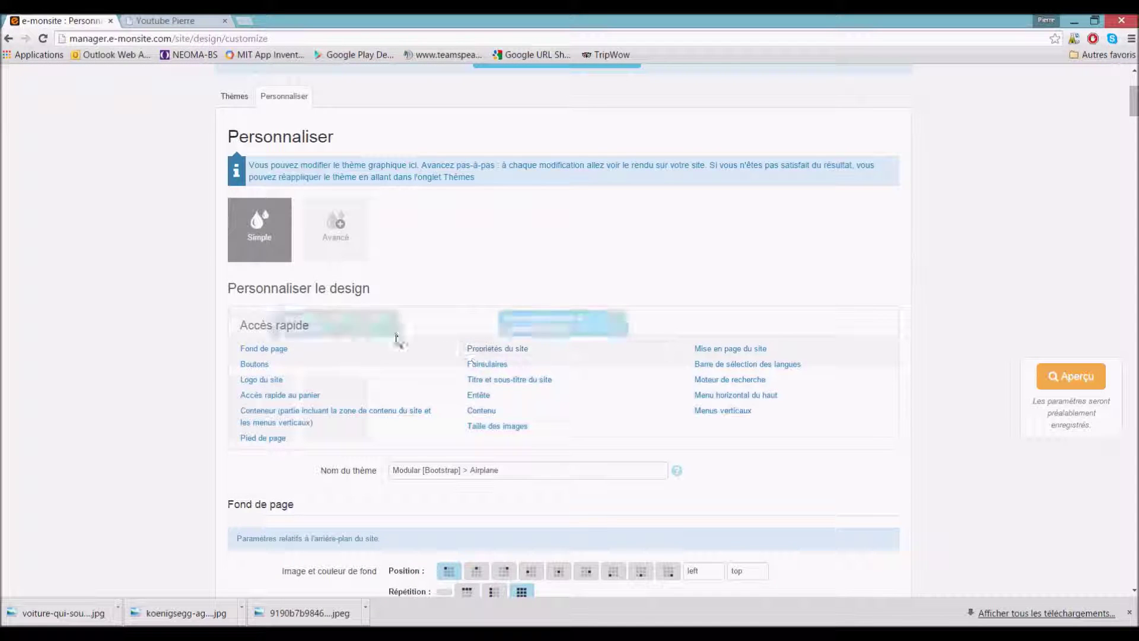
scroll(267, 250, down, 4)
scroll(339, 272, down, 10)
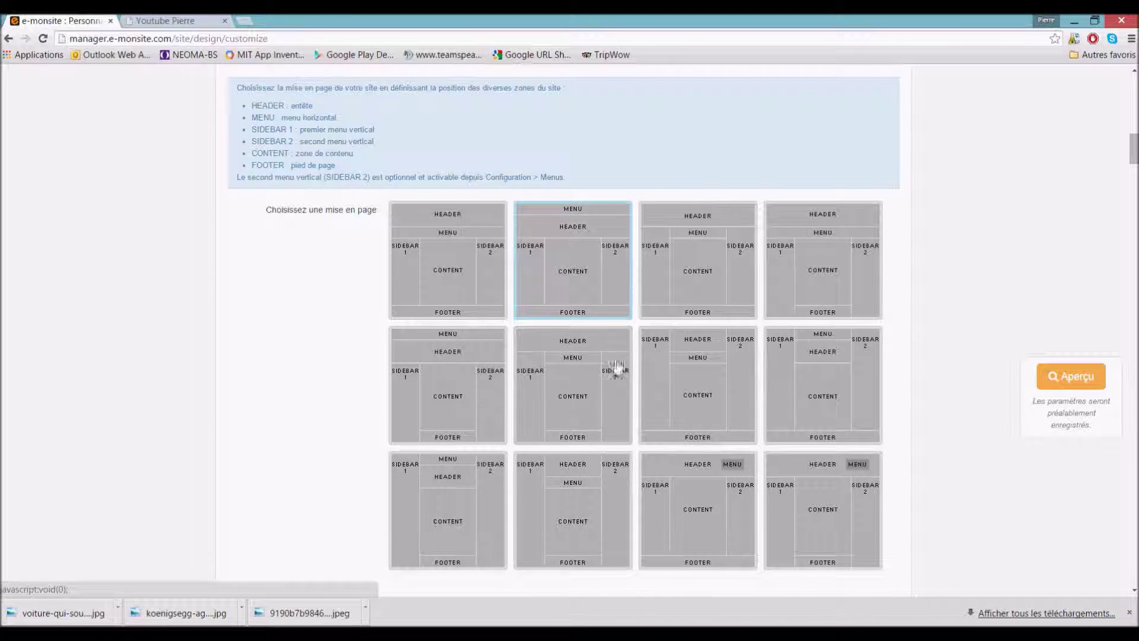
scroll(616, 368, down, 3)
scroll(793, 290, up, 2)
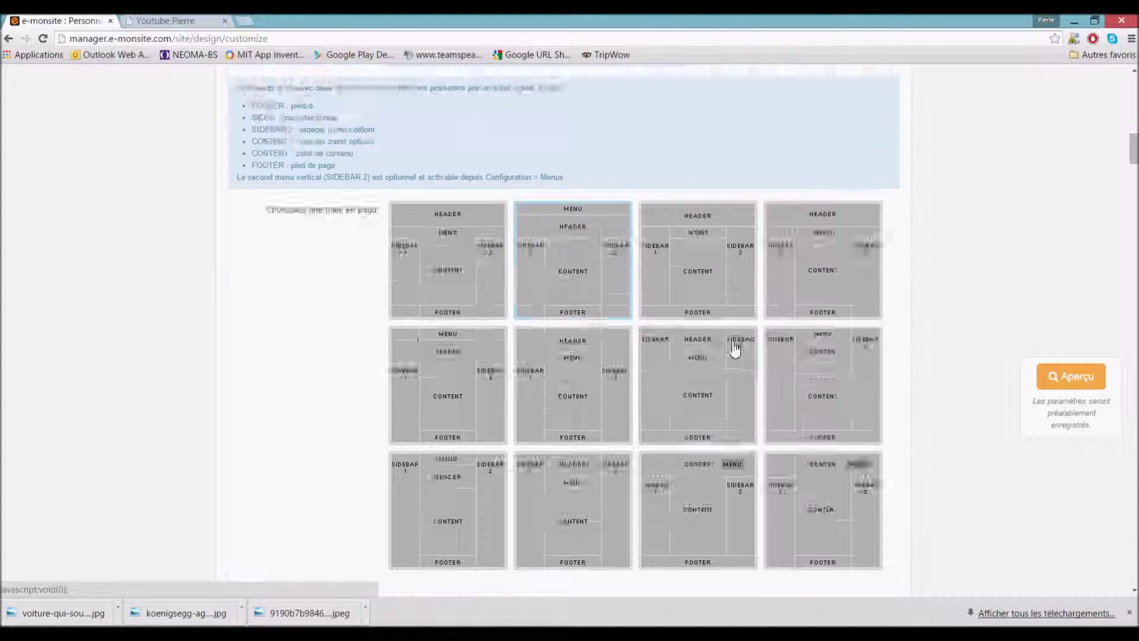
scroll(732, 348, down, 15)
scroll(431, 274, down, 12)
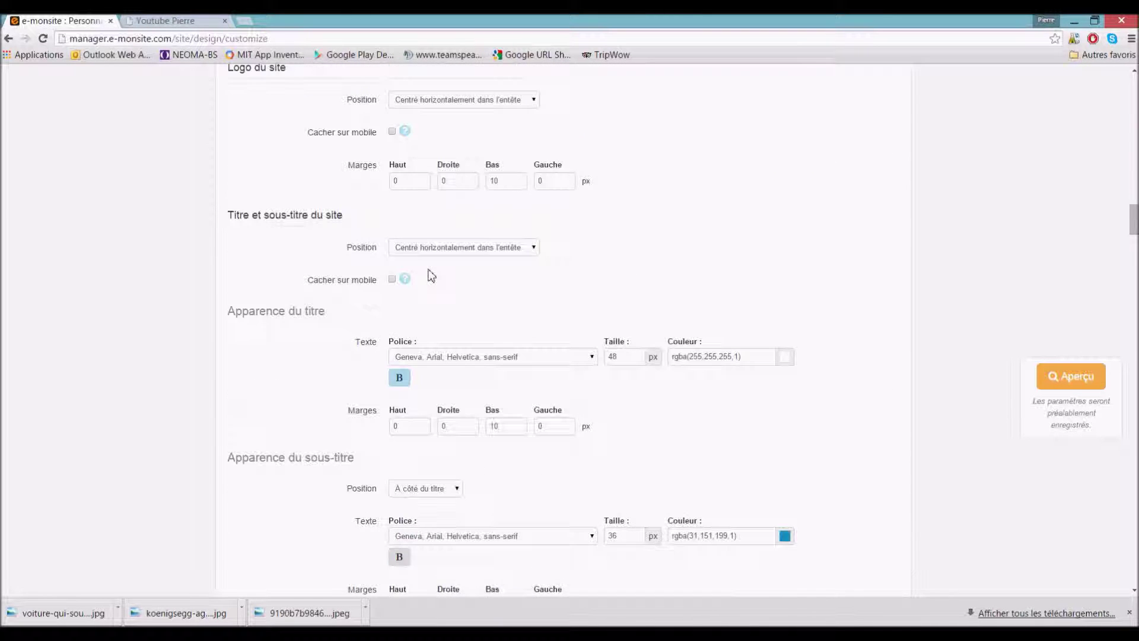
scroll(431, 275, down, 14)
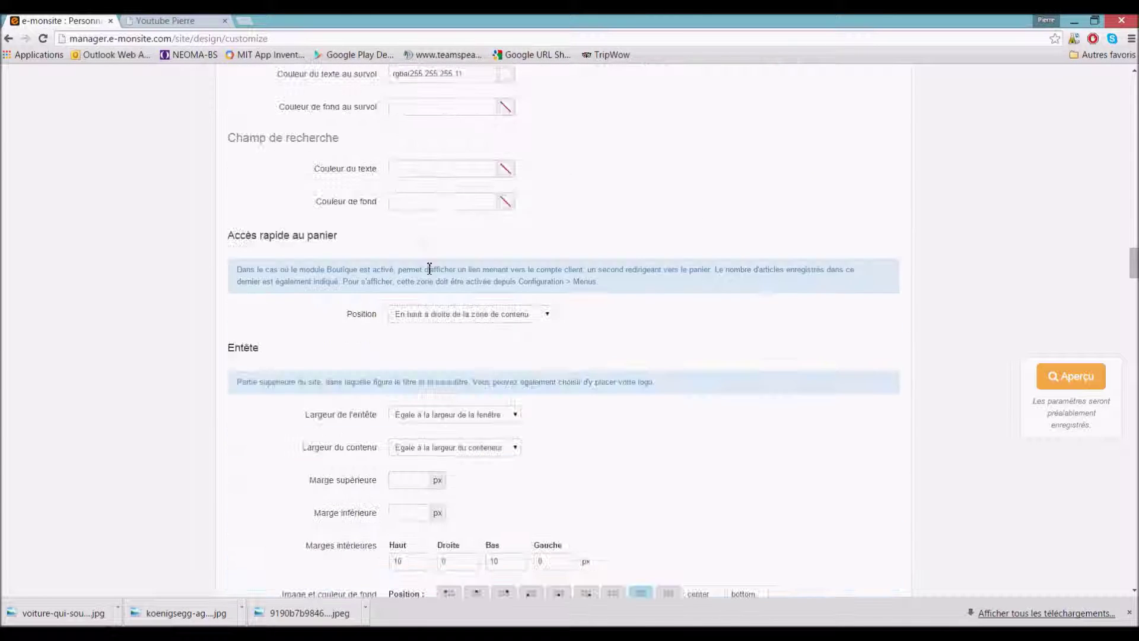
scroll(470, 316, down, 12)
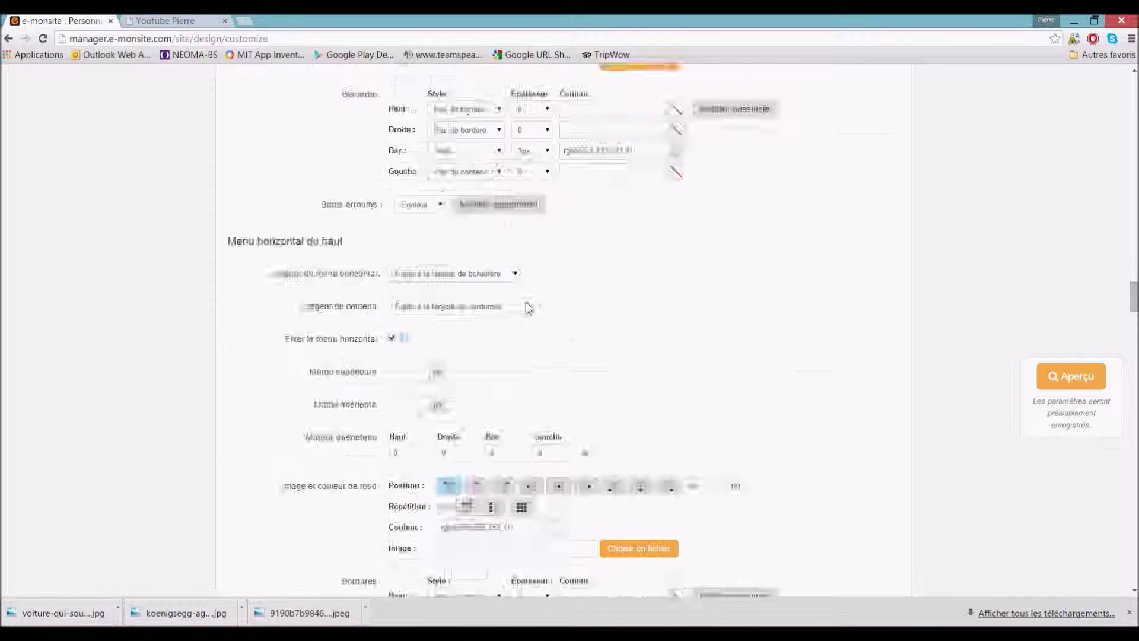
scroll(528, 287, up, 20)
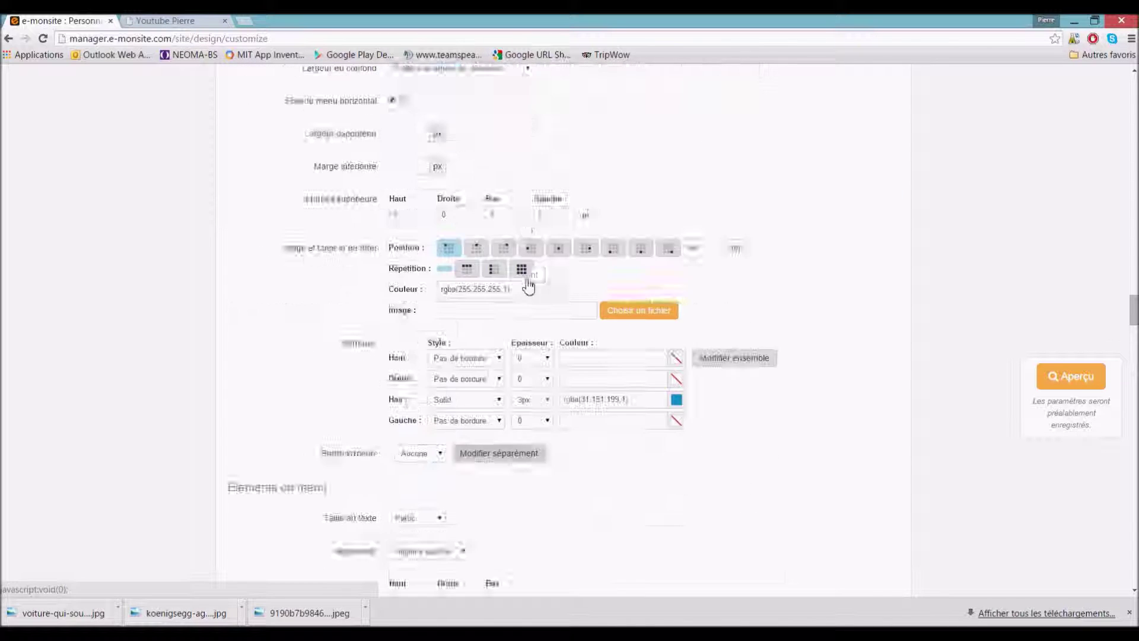
scroll(522, 274, up, 7)
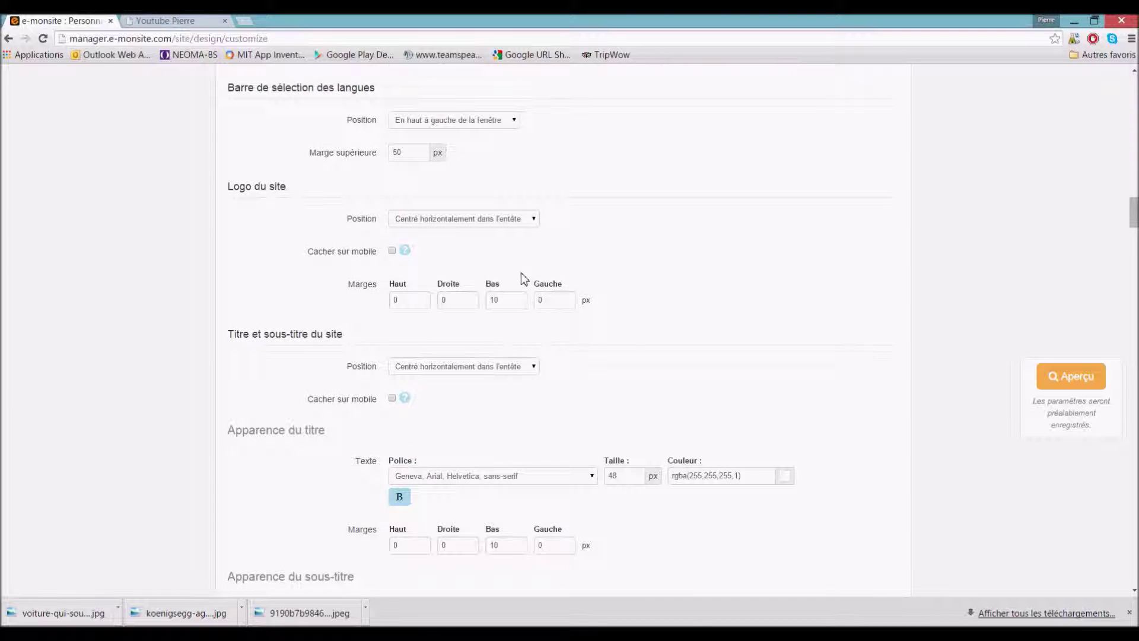
scroll(1062, 383, up, 20)
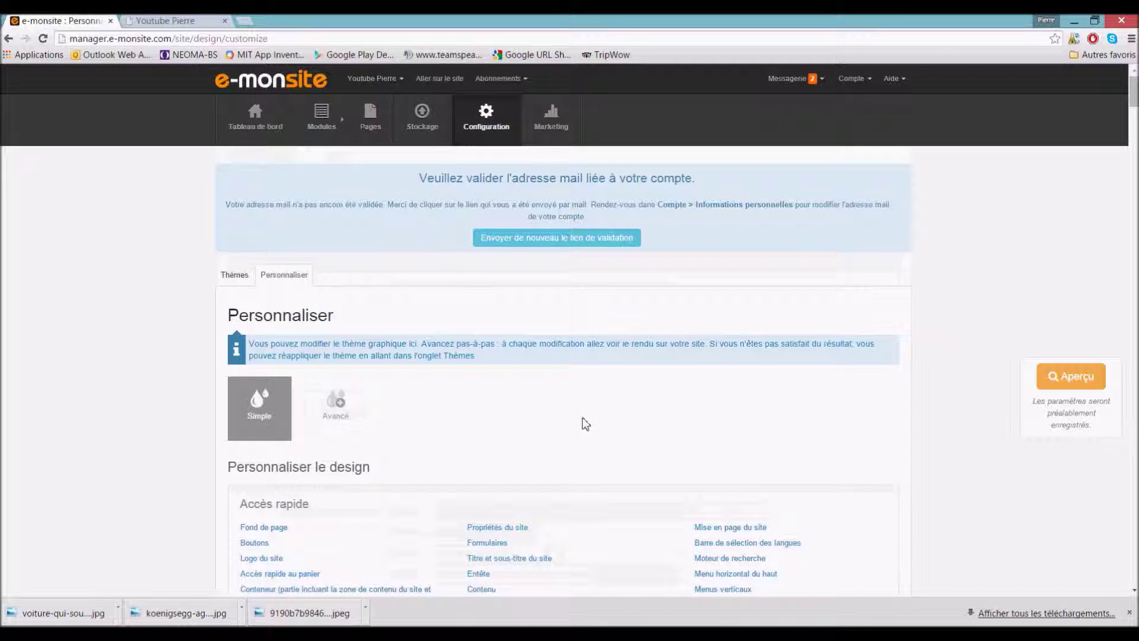
scroll(586, 423, down, 4)
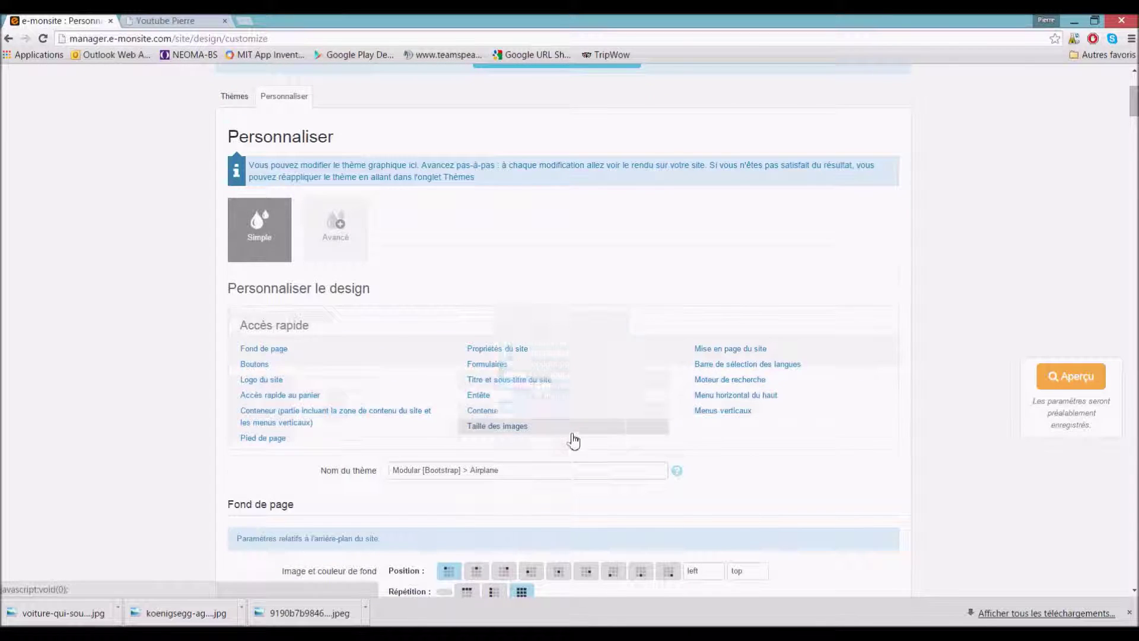
Step: Switch the design customization to the Avancé mode, accept the CSS confirmation, and examine the stylesheet and the layout settings below it
click(336, 168)
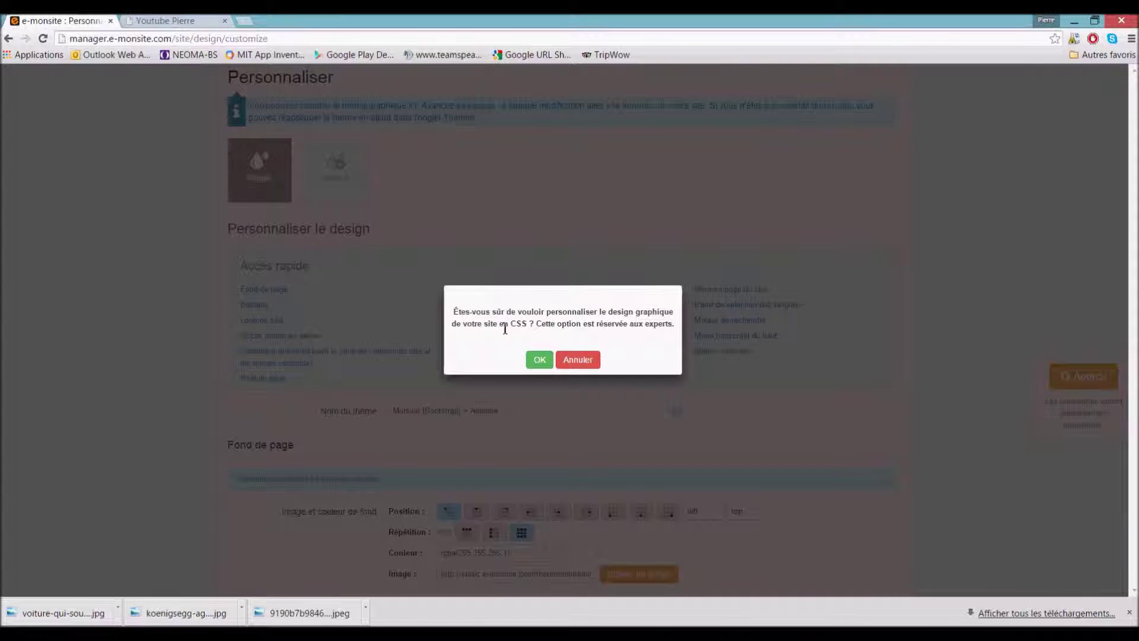
click(540, 360)
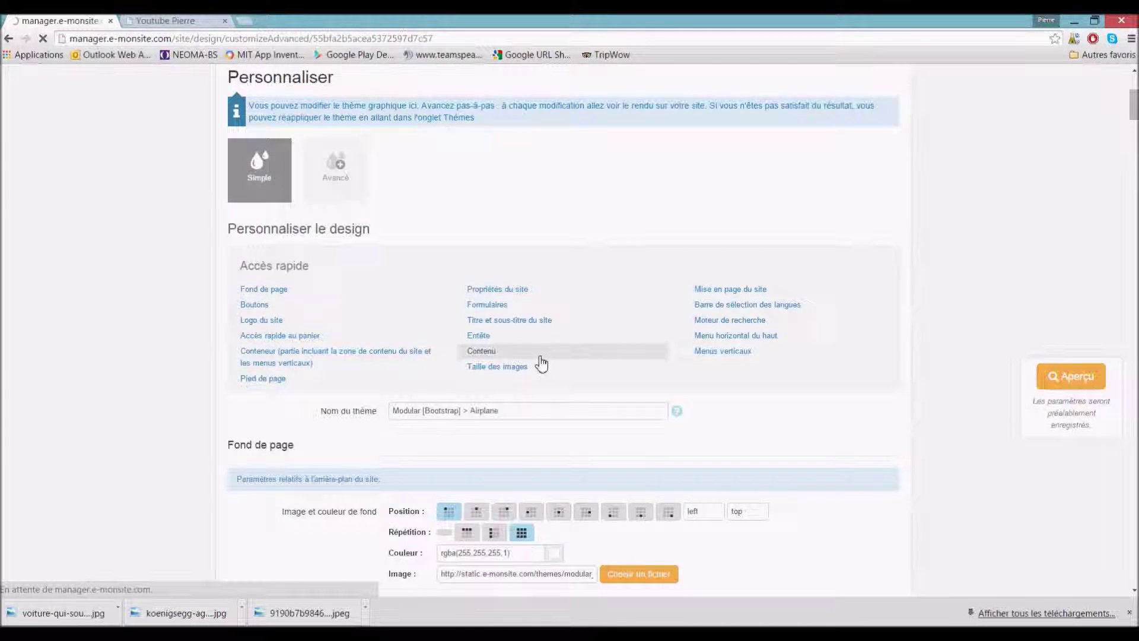
scroll(541, 363, down, 3)
scroll(323, 386, down, 3)
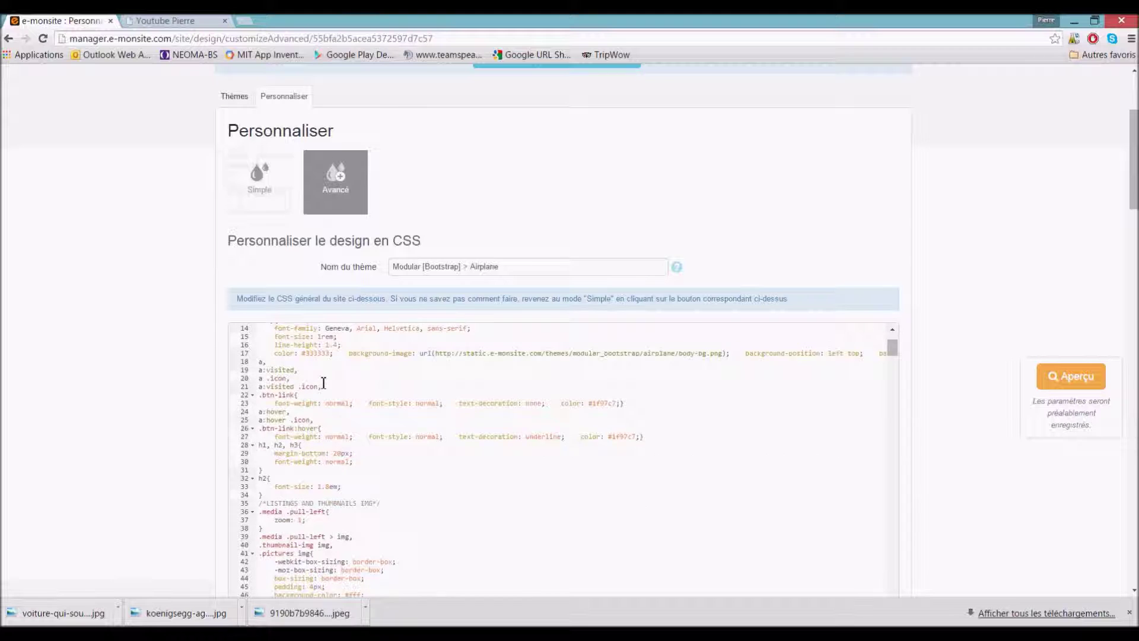
scroll(153, 371, down, 2)
scroll(390, 344, down, 15)
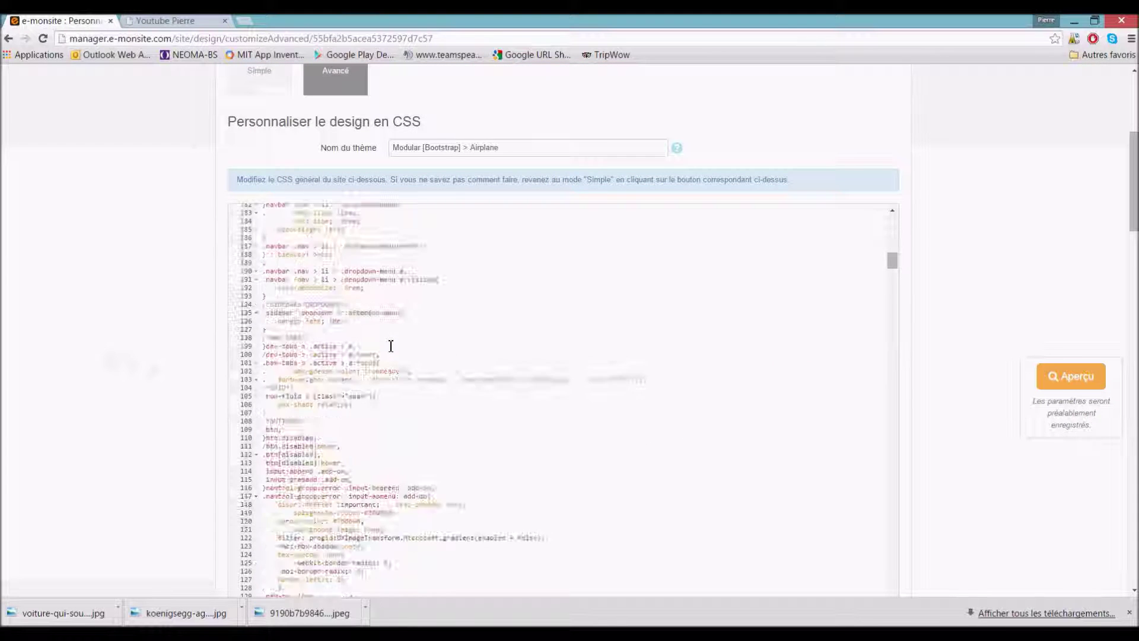
scroll(391, 347, down, 3)
scroll(150, 317, down, 2)
drag(889, 159, 898, 507)
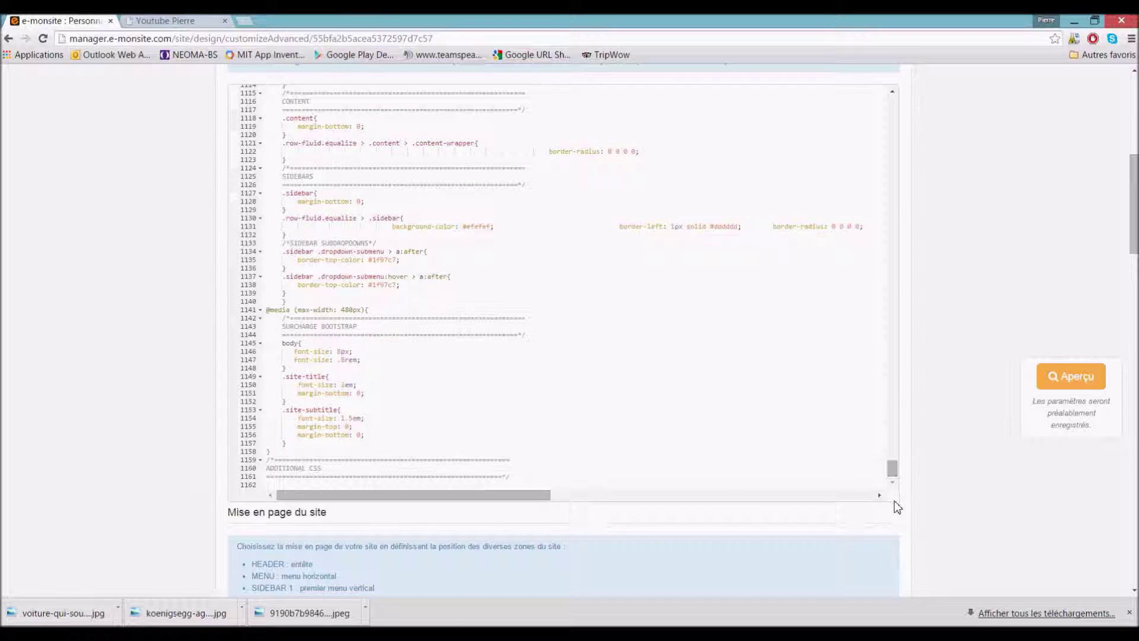
scroll(715, 470, down, 20)
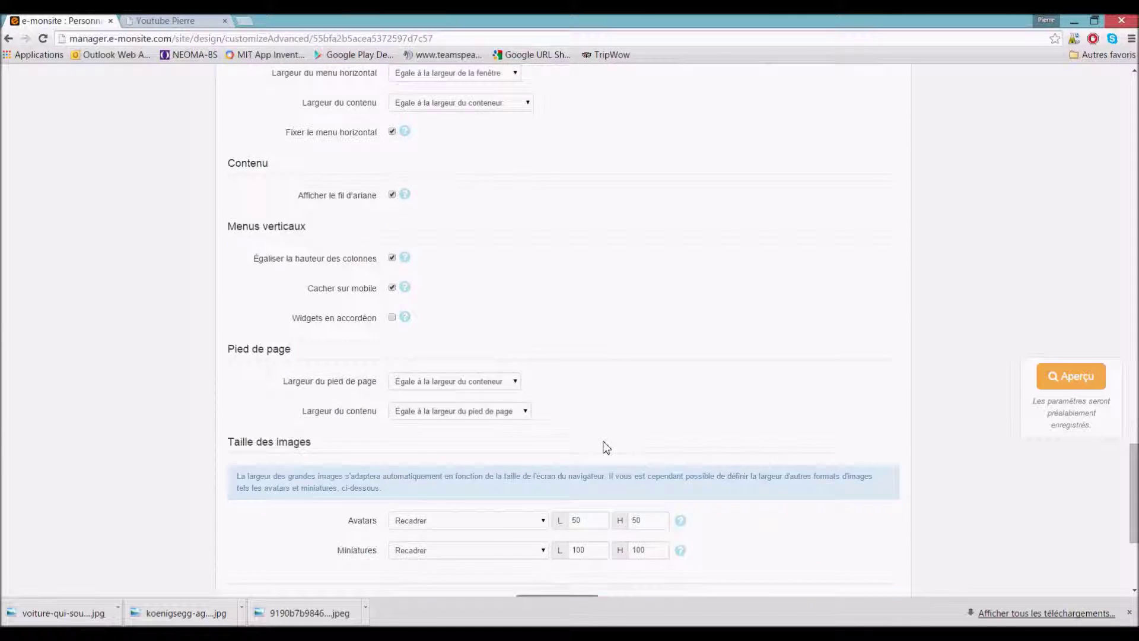
Step: Open the Menus configuration, move the Quiz widget from Menu vertical 1 to Menu vertical 2, activate Menu vertical 2 and save
scroll(605, 446, up, 20)
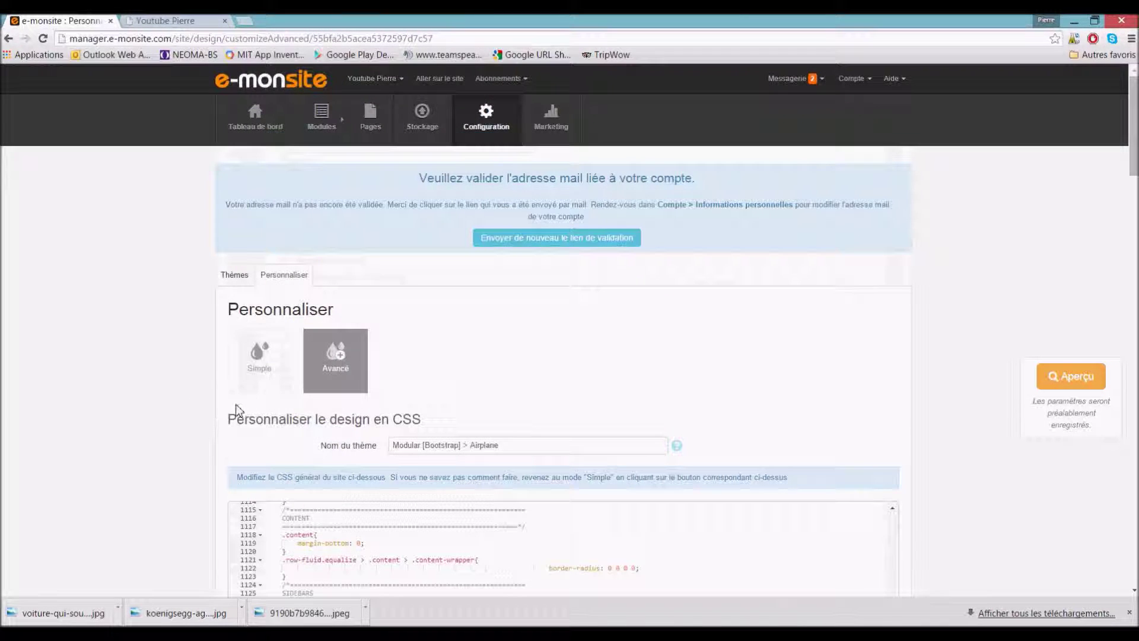
mouse_move(496, 124)
click(469, 172)
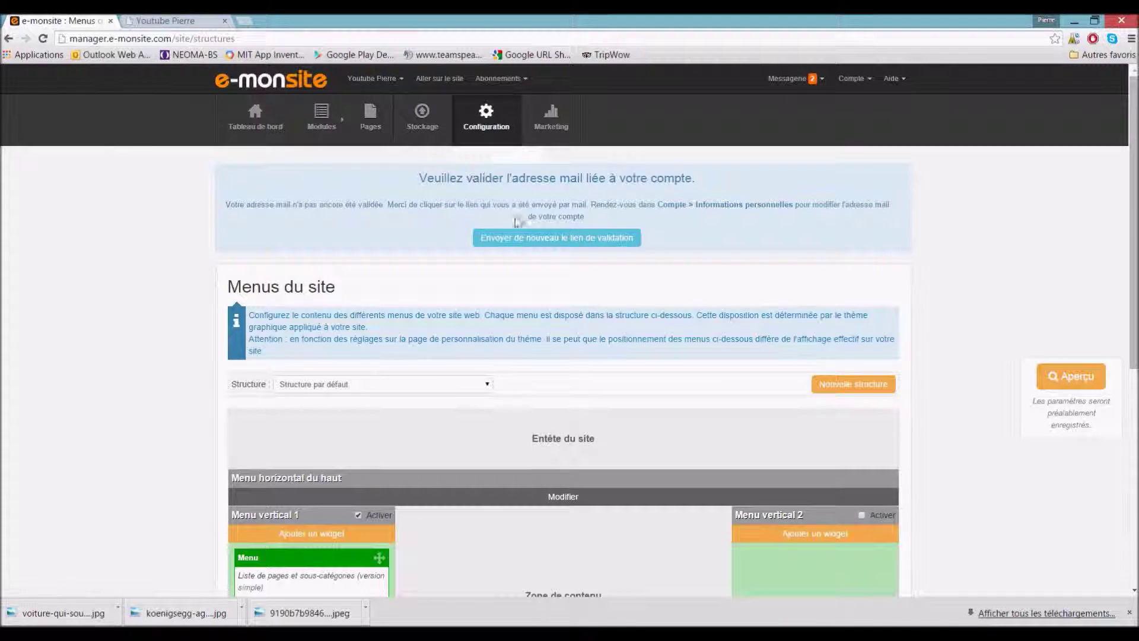
scroll(543, 249, down, 5)
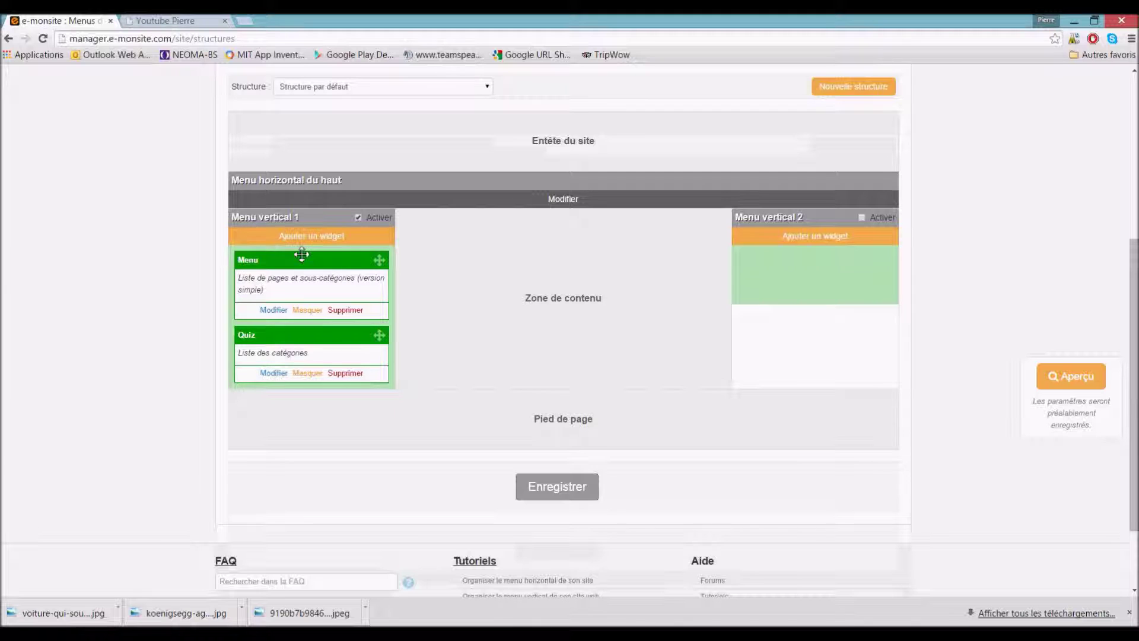
drag(302, 254, 516, 255)
drag(305, 340, 831, 261)
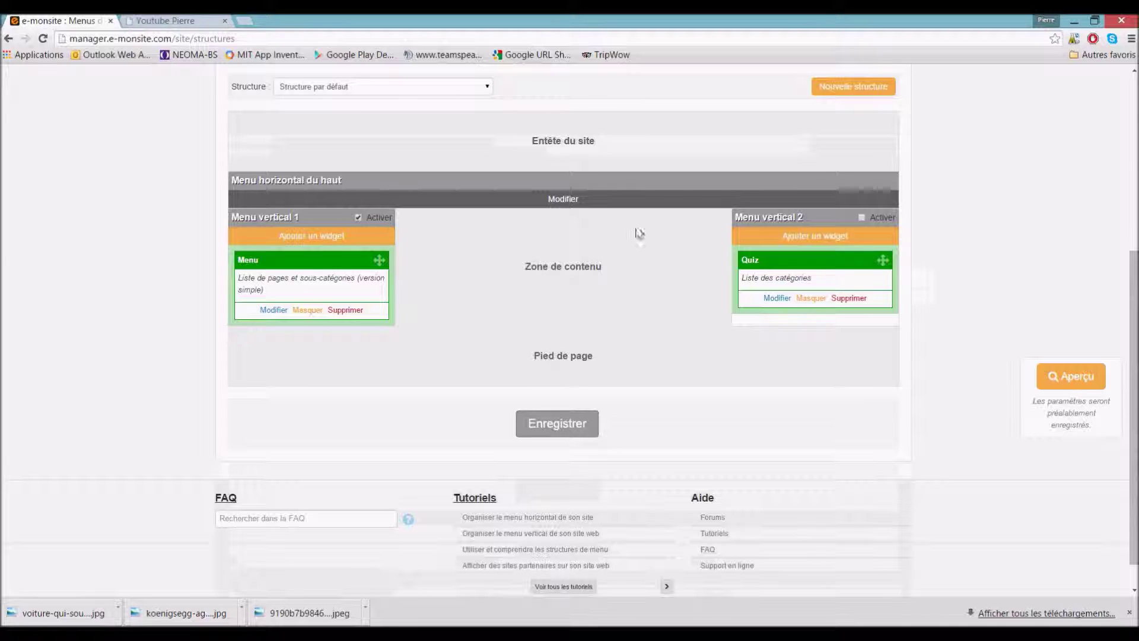
click(862, 217)
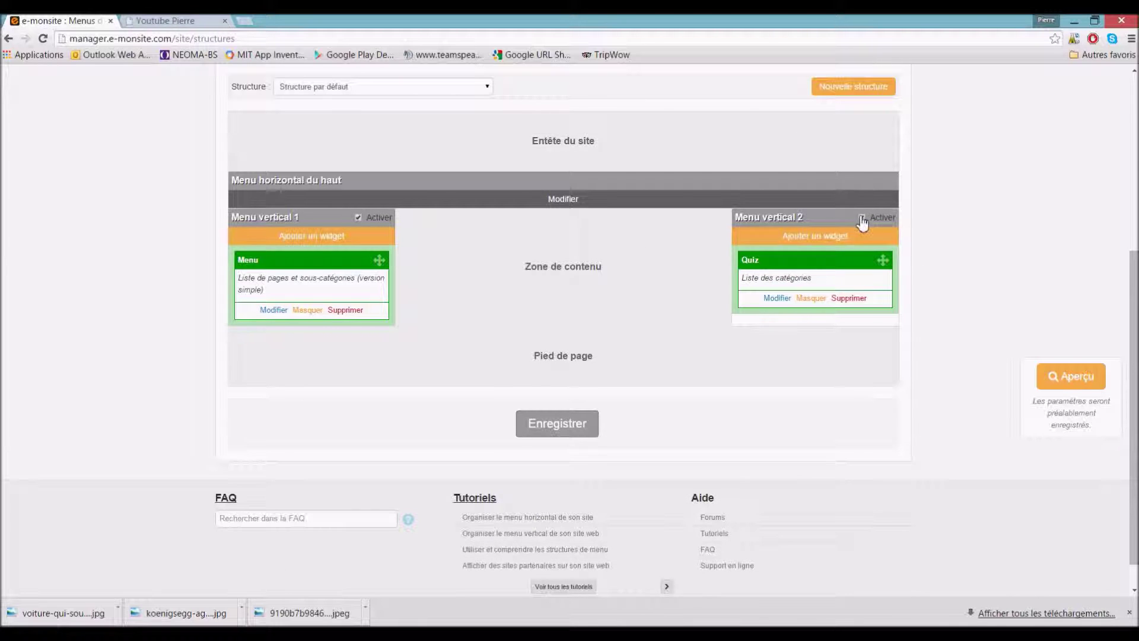
click(564, 424)
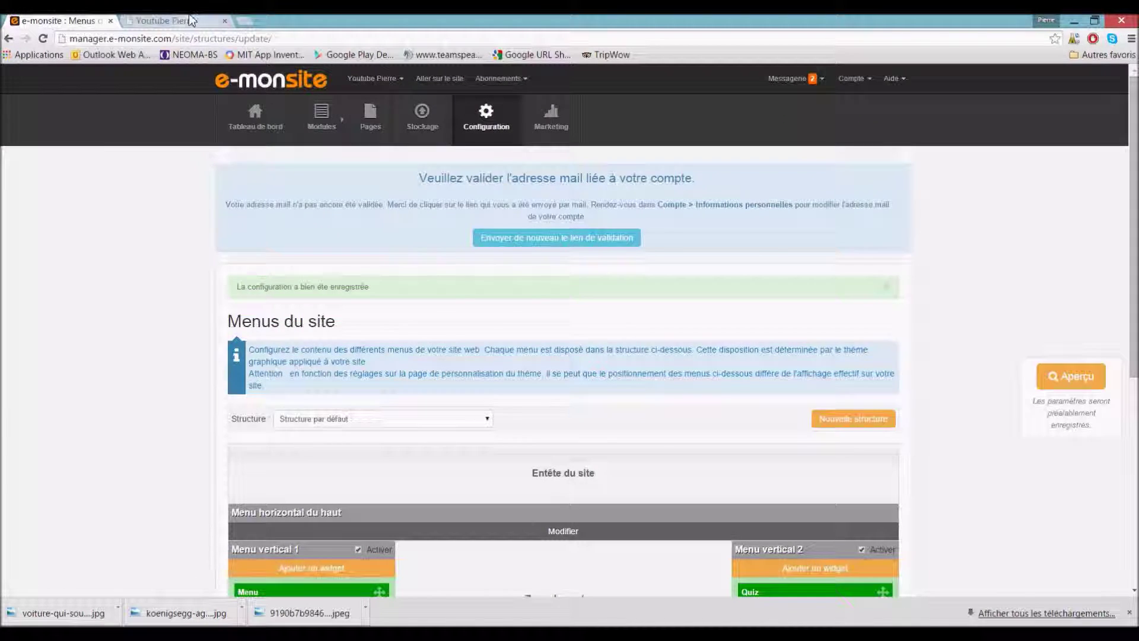
Step: Reload the published home page to check the placement of the Menu and Quiz widgets
click(199, 21)
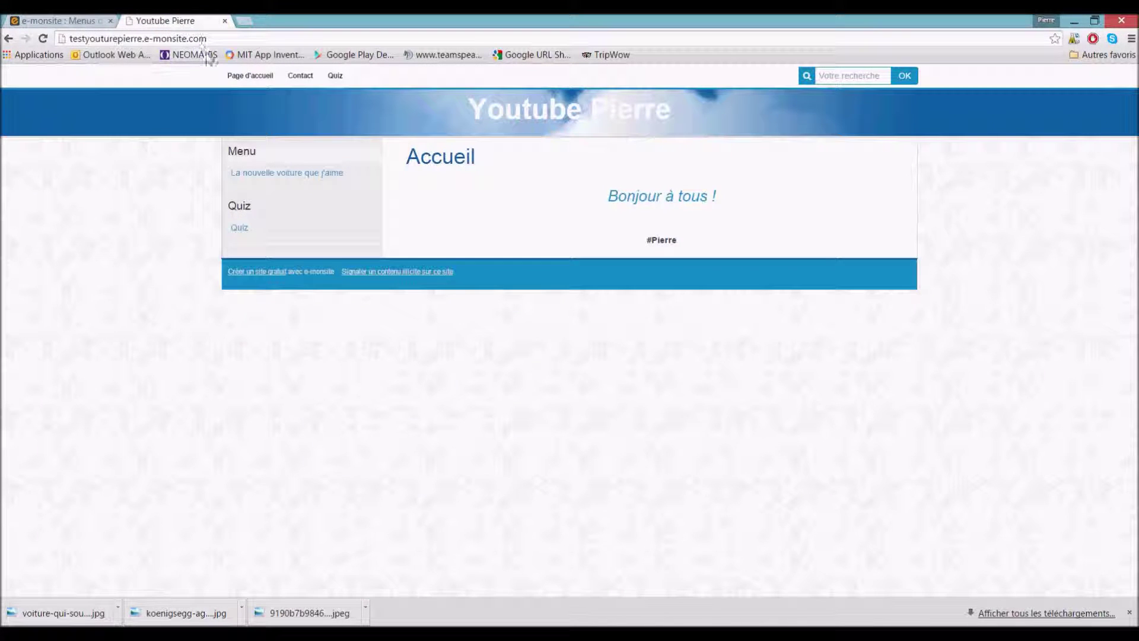
click(202, 39)
key(Return)
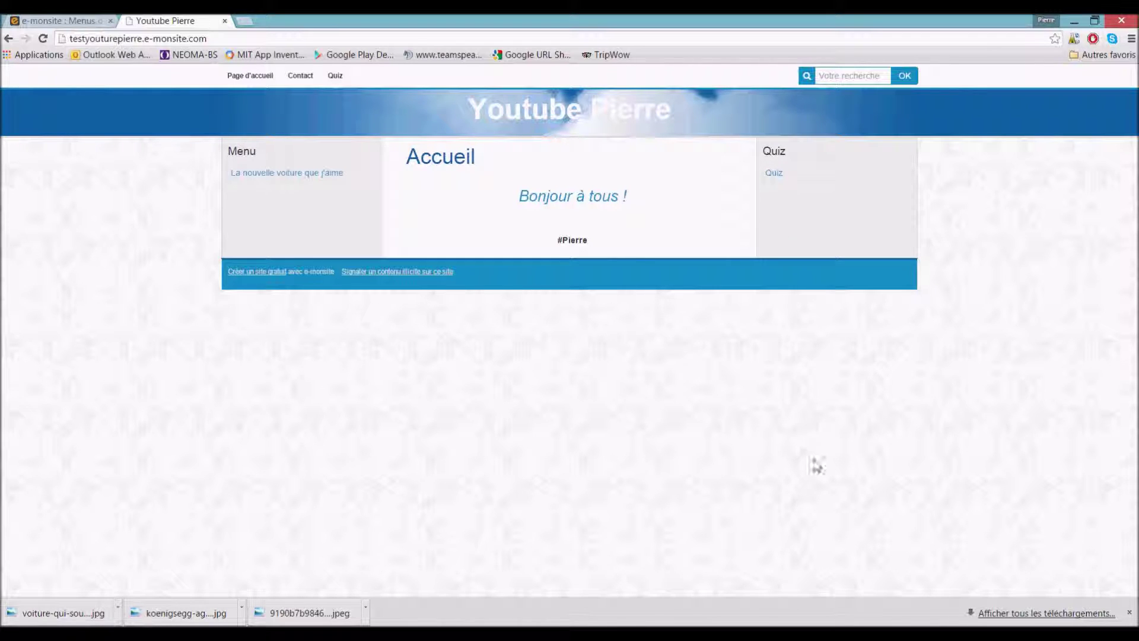
Step: Return to the manager, open the Réglages configuration, and examine the Infos sur le site form, including title, e-mail, logo and favicon
click(94, 21)
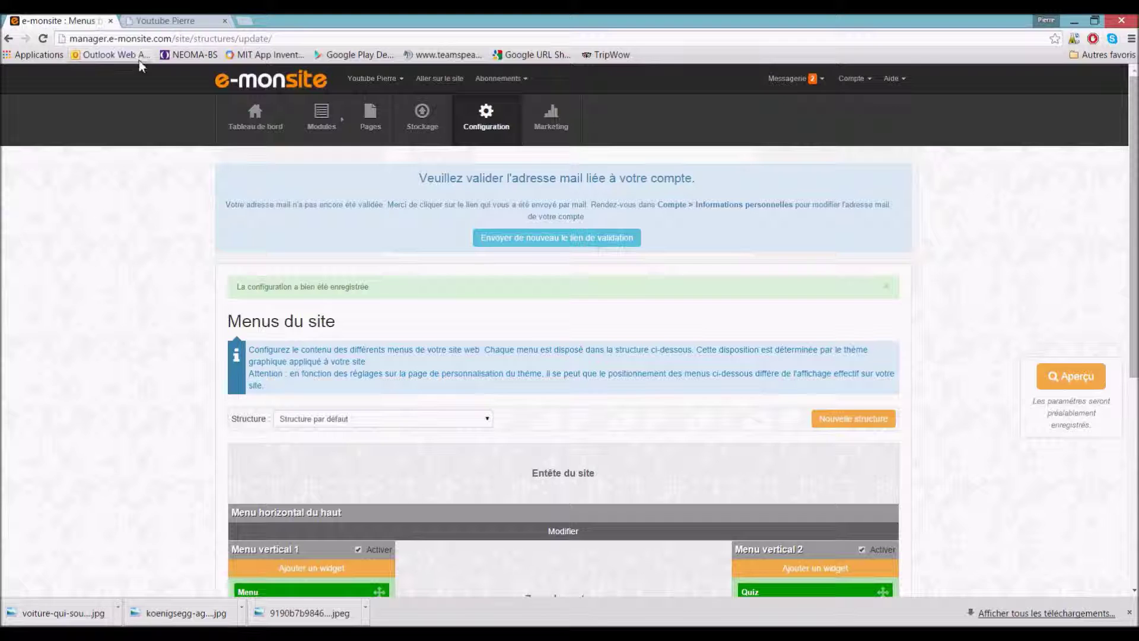
mouse_move(486, 119)
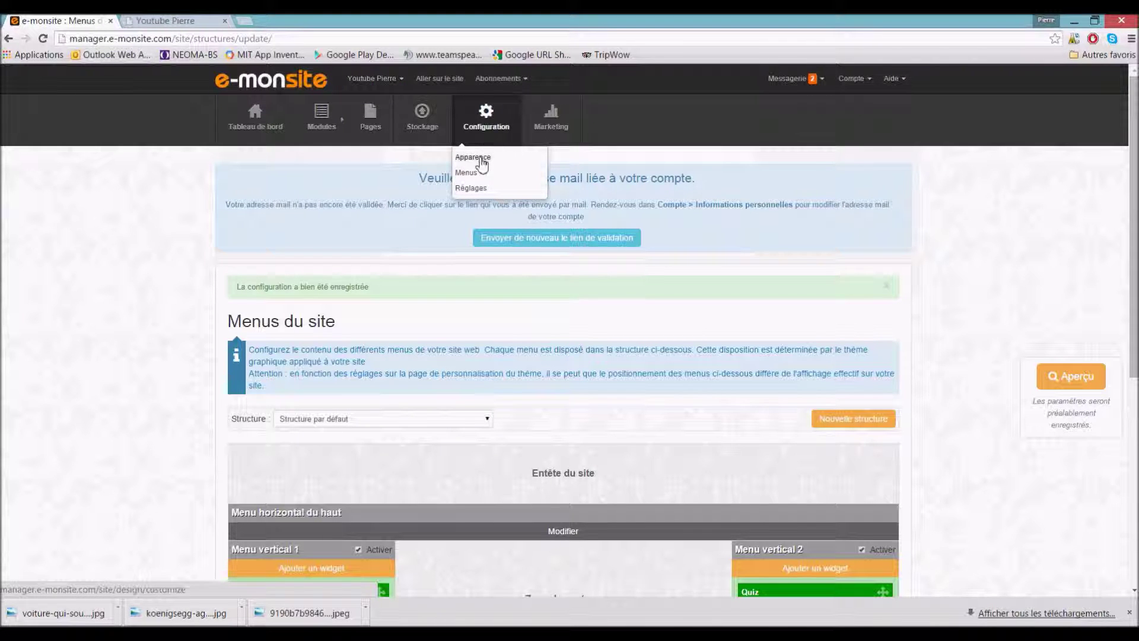
click(483, 190)
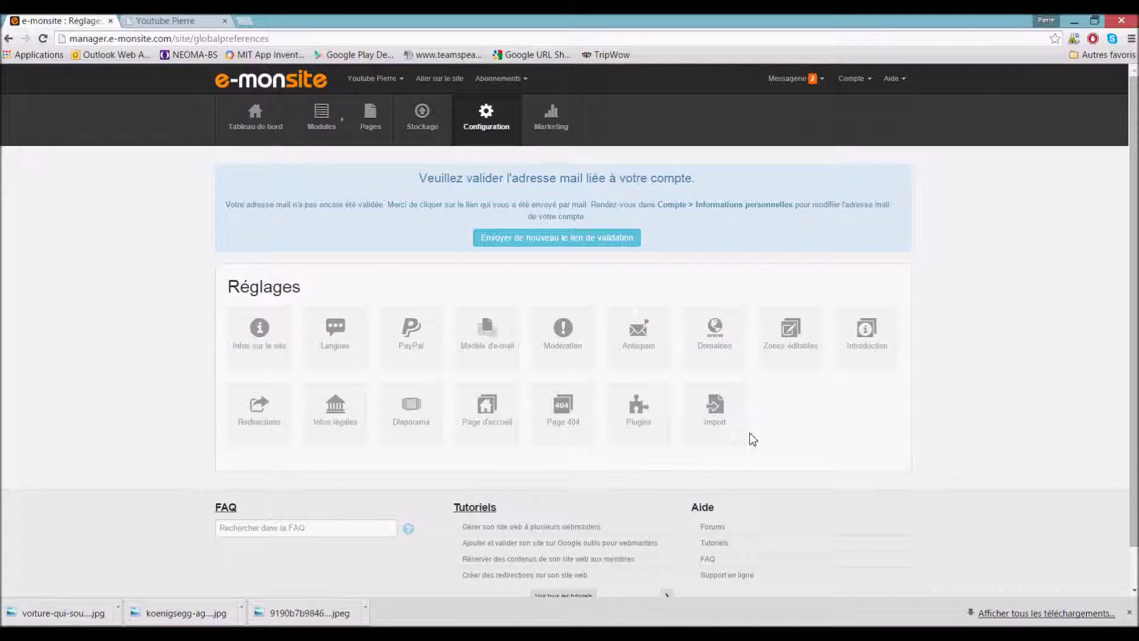
click(718, 409)
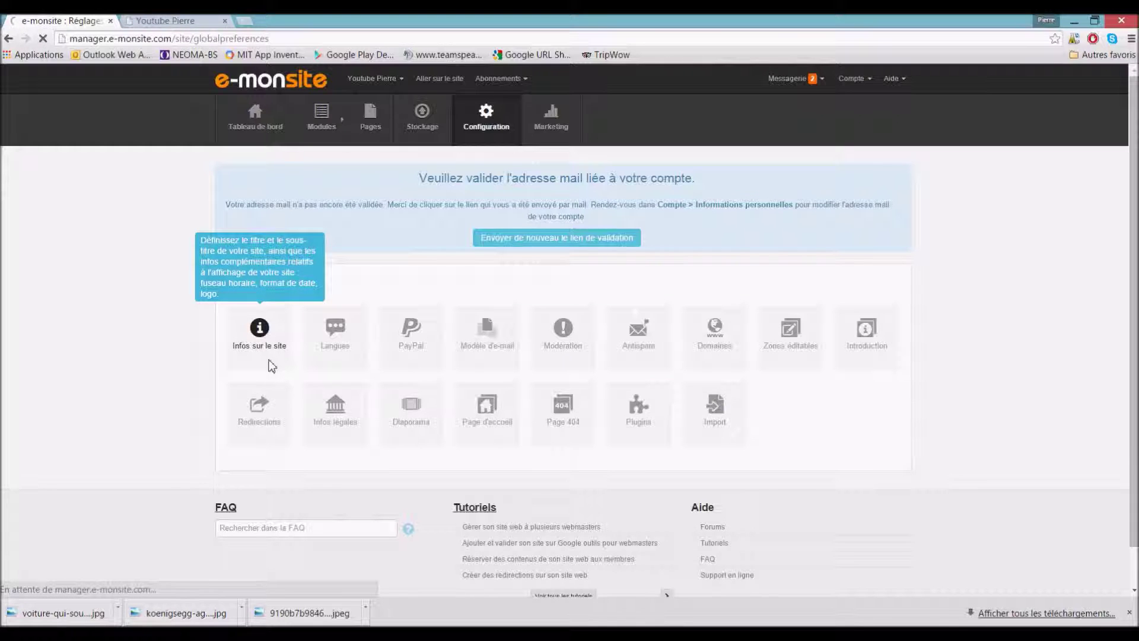
click(270, 364)
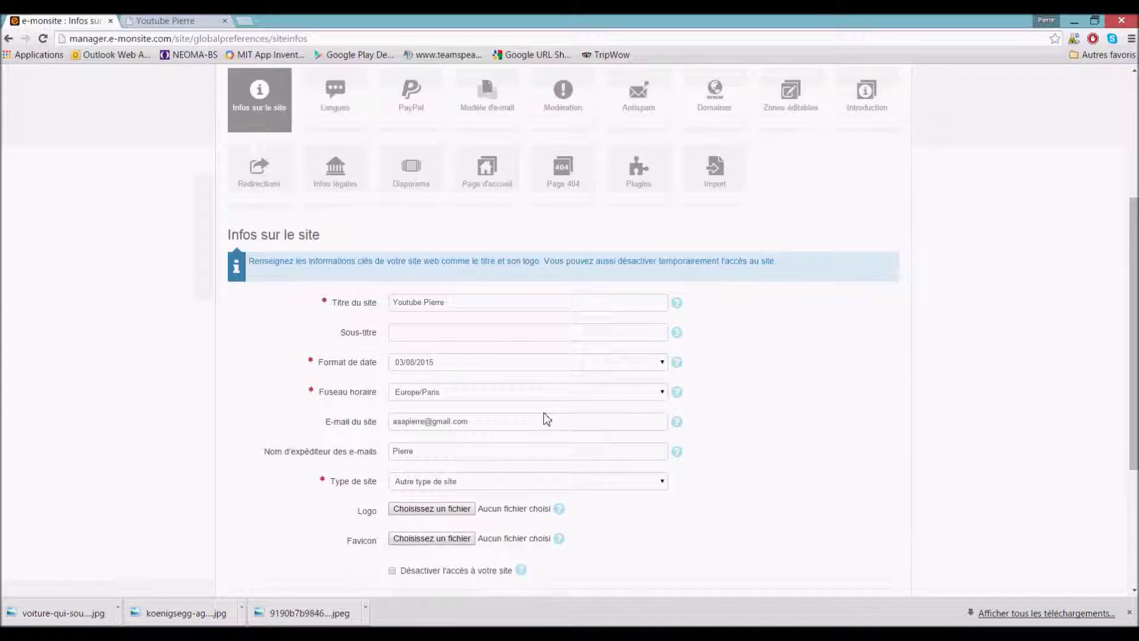
scroll(547, 419, down, 1)
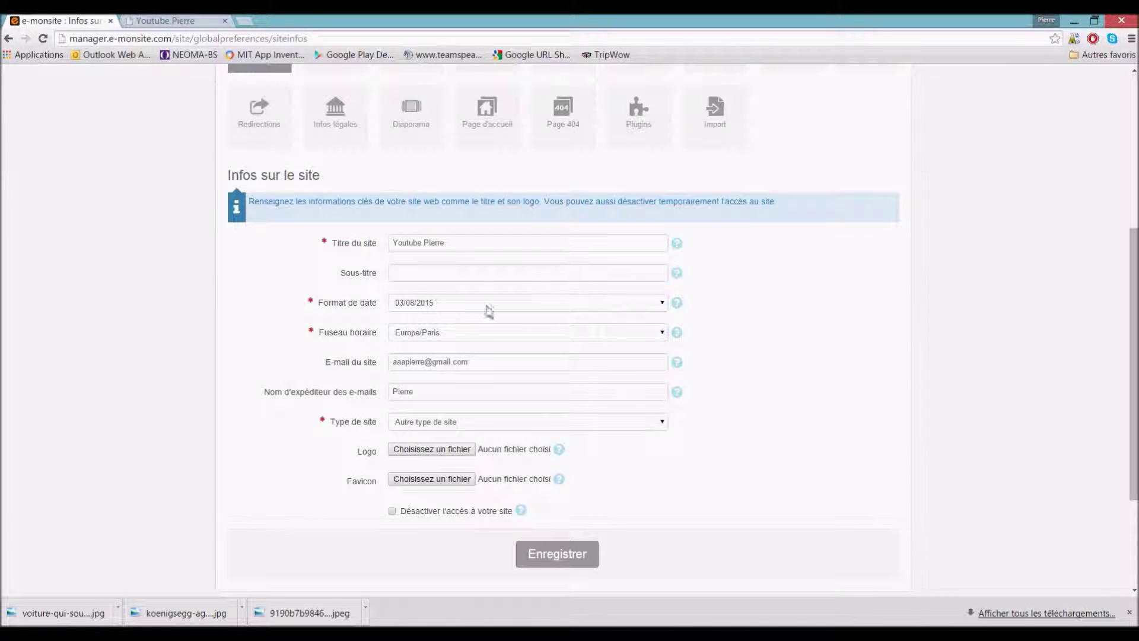
scroll(489, 311, down, 3)
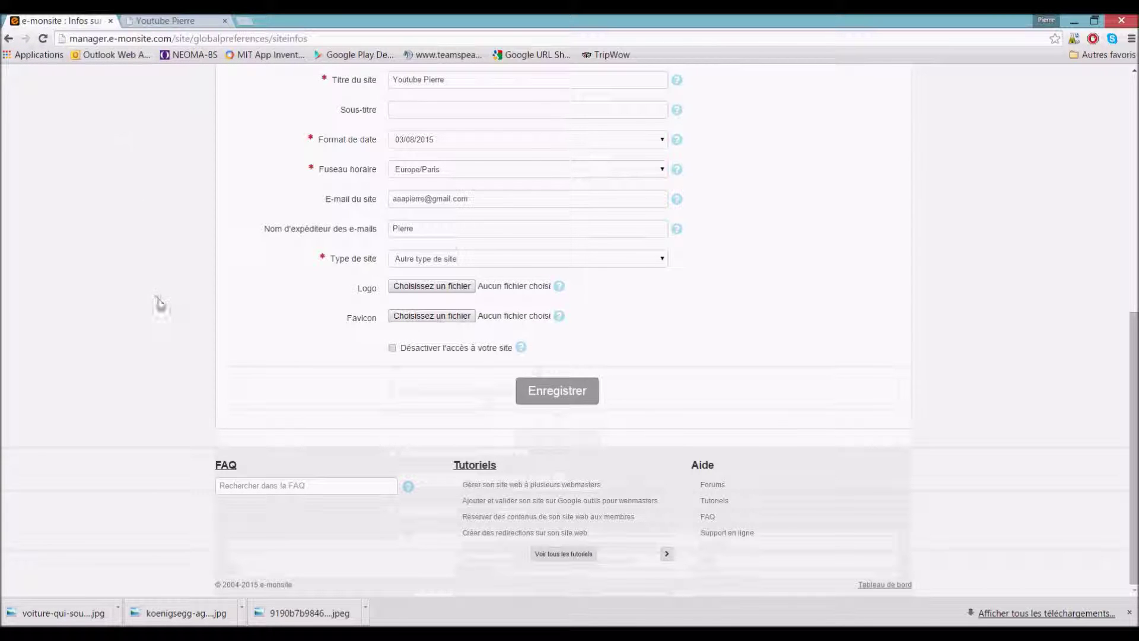
scroll(172, 317, up, 1)
Step: Examine the Langues settings, and open the Modération settings to view the available message moderation options
click(557, 450)
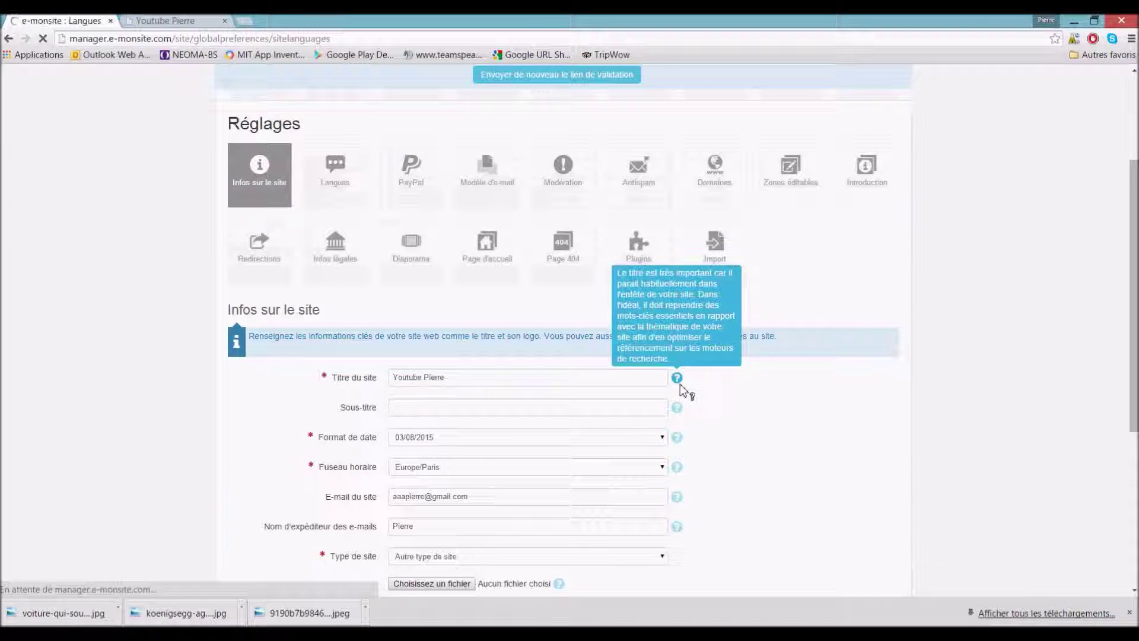
scroll(427, 414, up, 1)
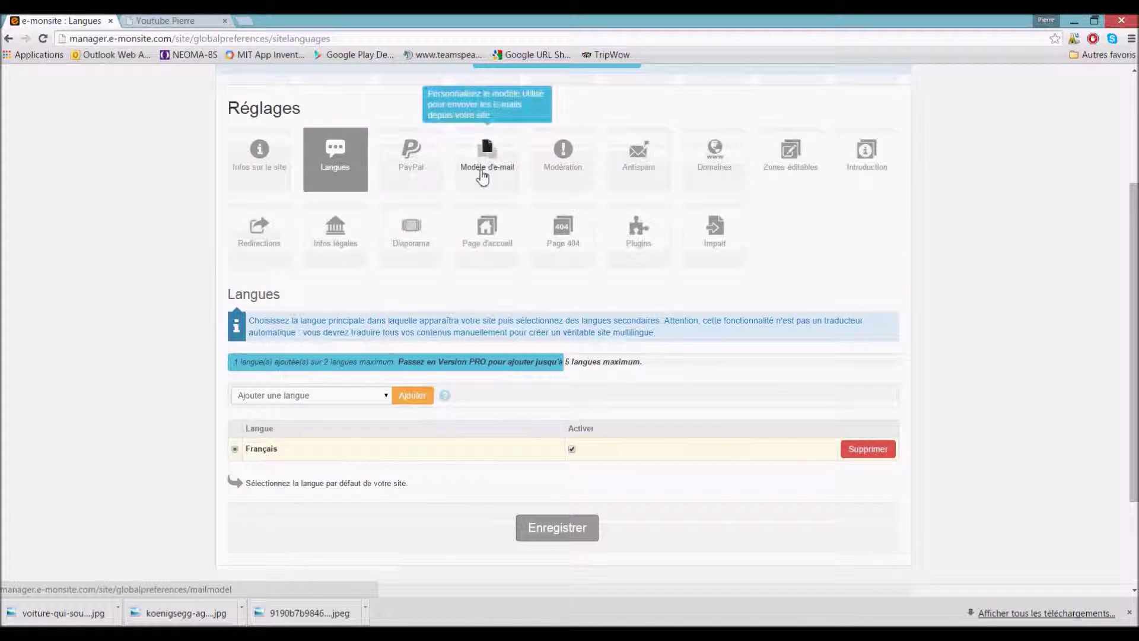
click(563, 173)
scroll(415, 356, down, 4)
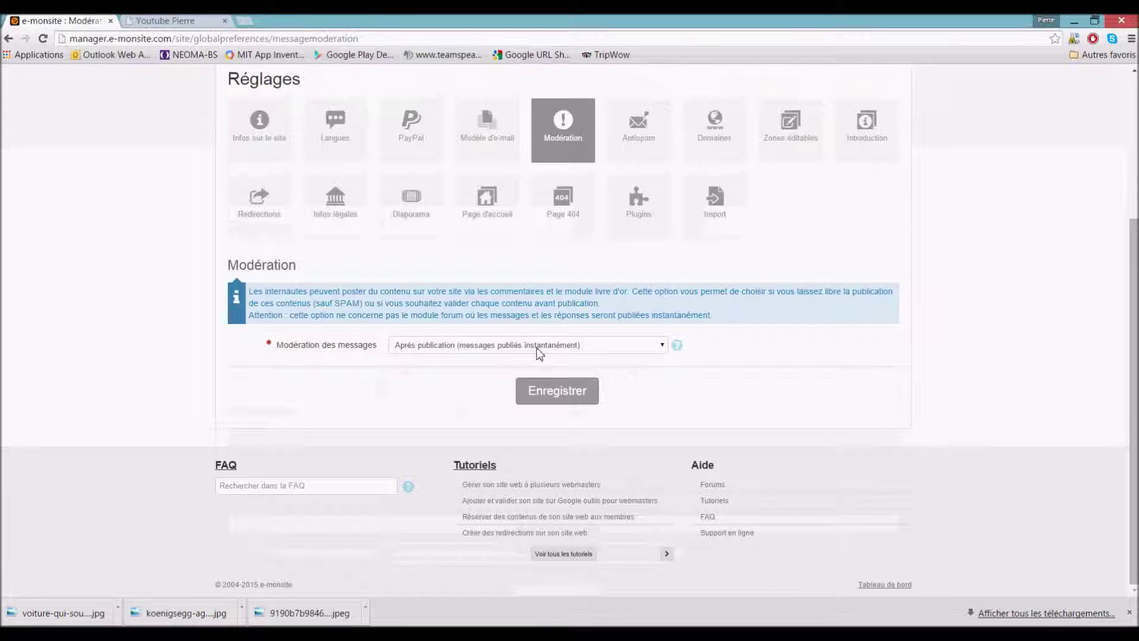
click(567, 346)
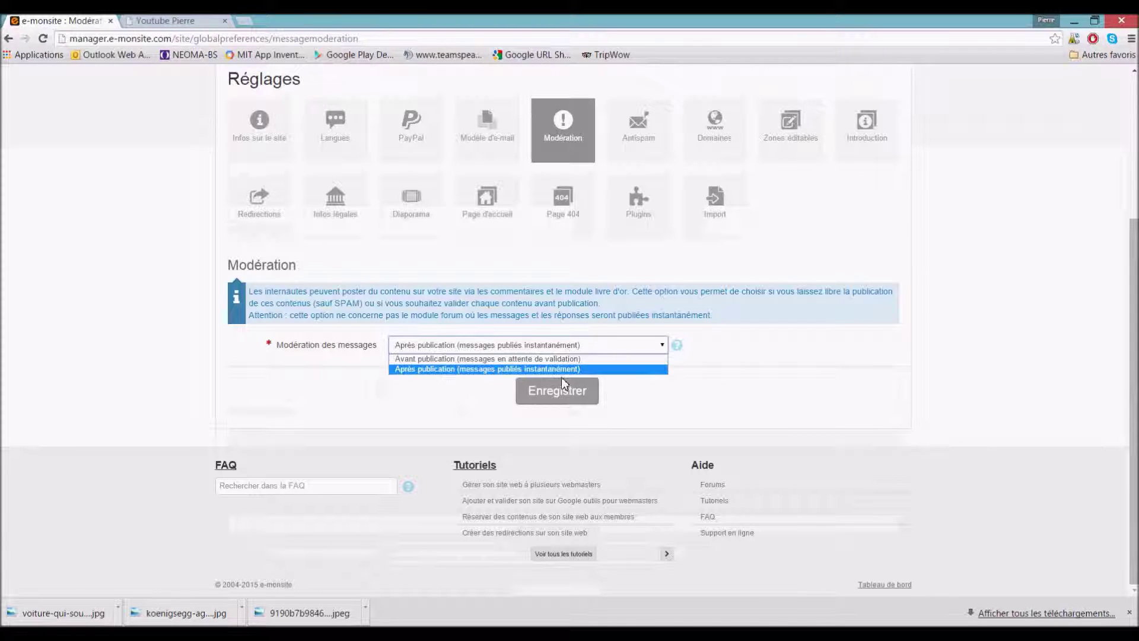
Step: Examine the Antispam captcha, Akismet and blacklist settings, and review the site addresses listed in the Domaines settings
click(647, 153)
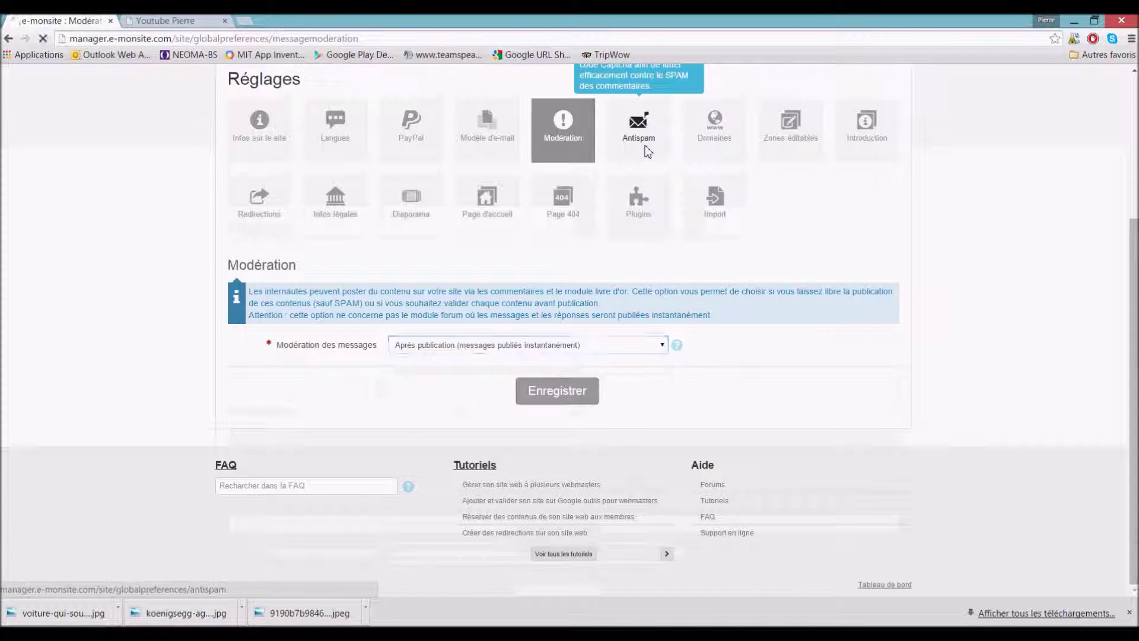
scroll(682, 420, down, 6)
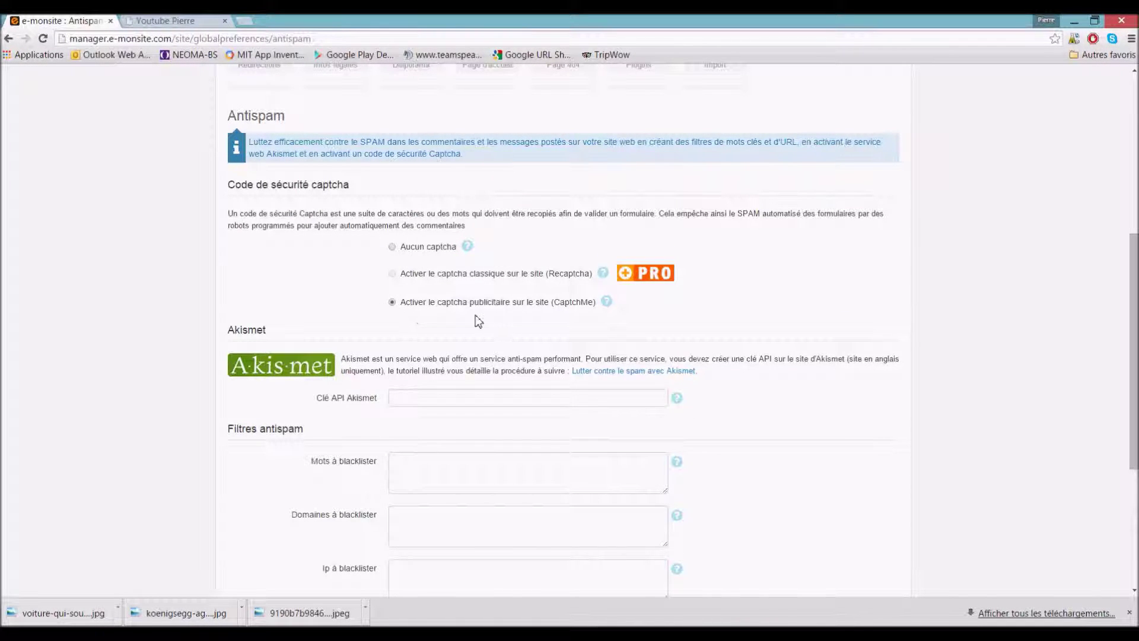
scroll(605, 323, down, 3)
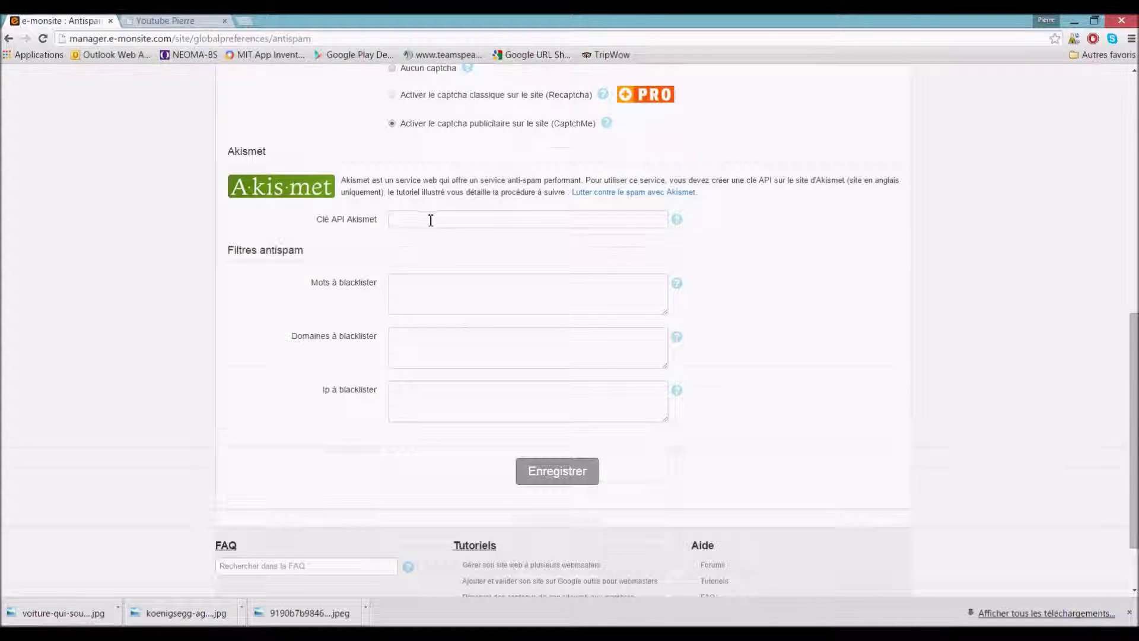
scroll(433, 237, down, 2)
scroll(492, 403, up, 10)
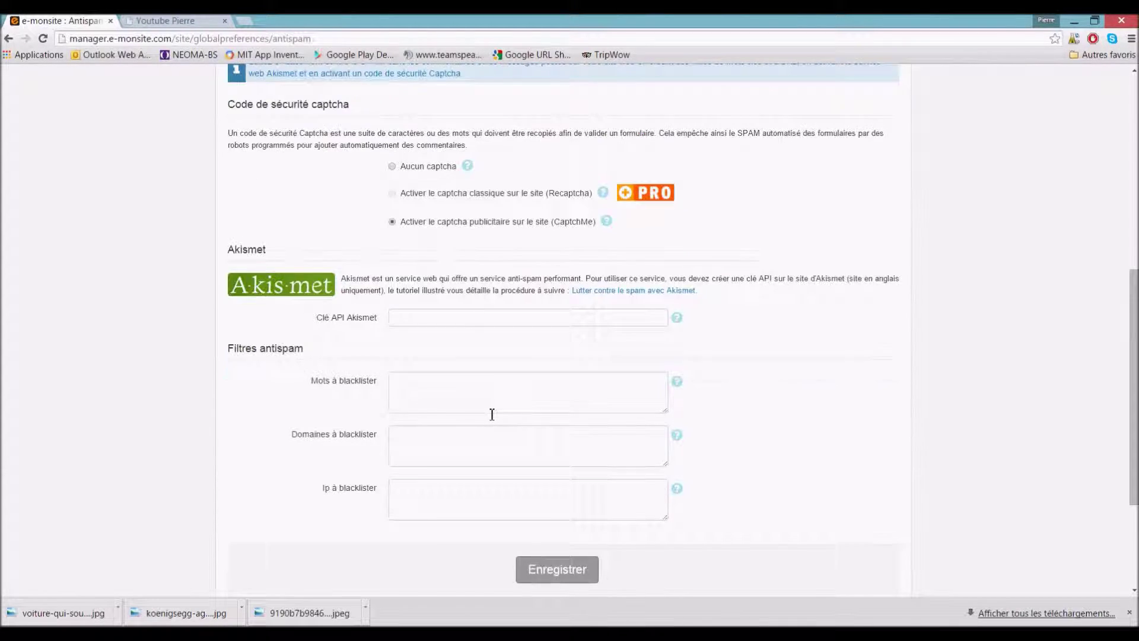
click(721, 357)
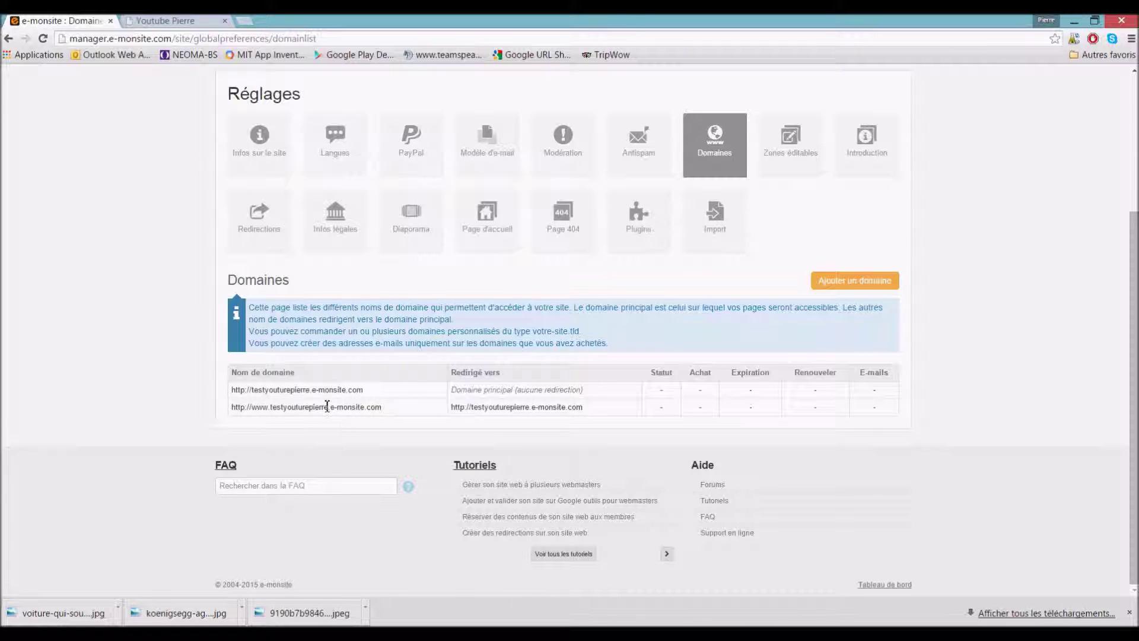
drag(328, 407, 390, 411)
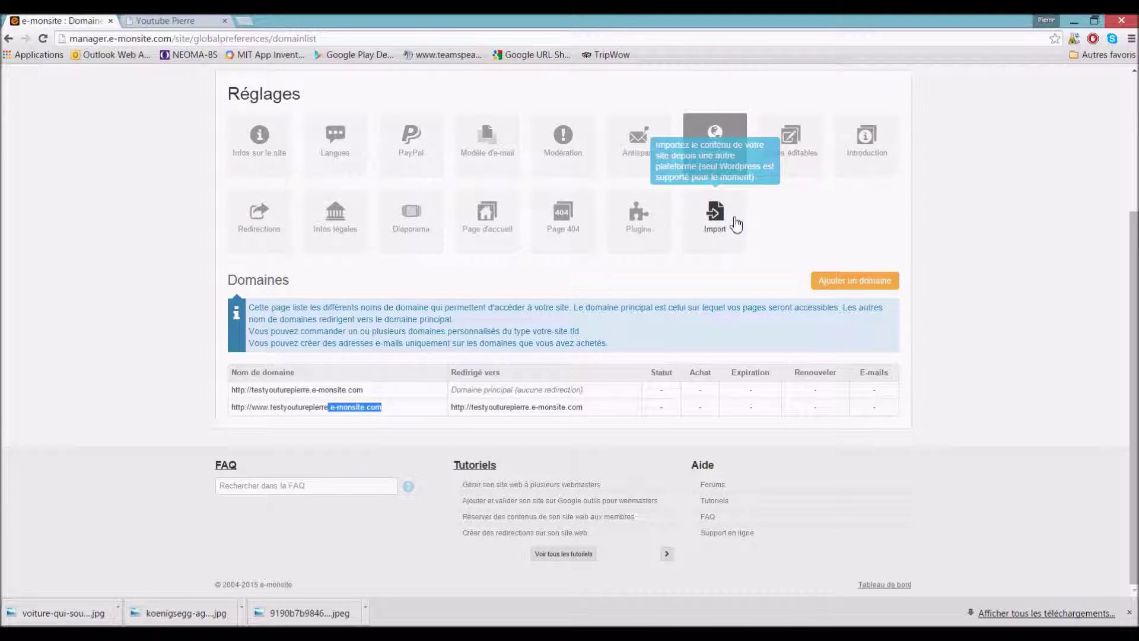
Step: Examine the Plugins settings, covering comments, social networks, rating, member access, password and structure
click(630, 212)
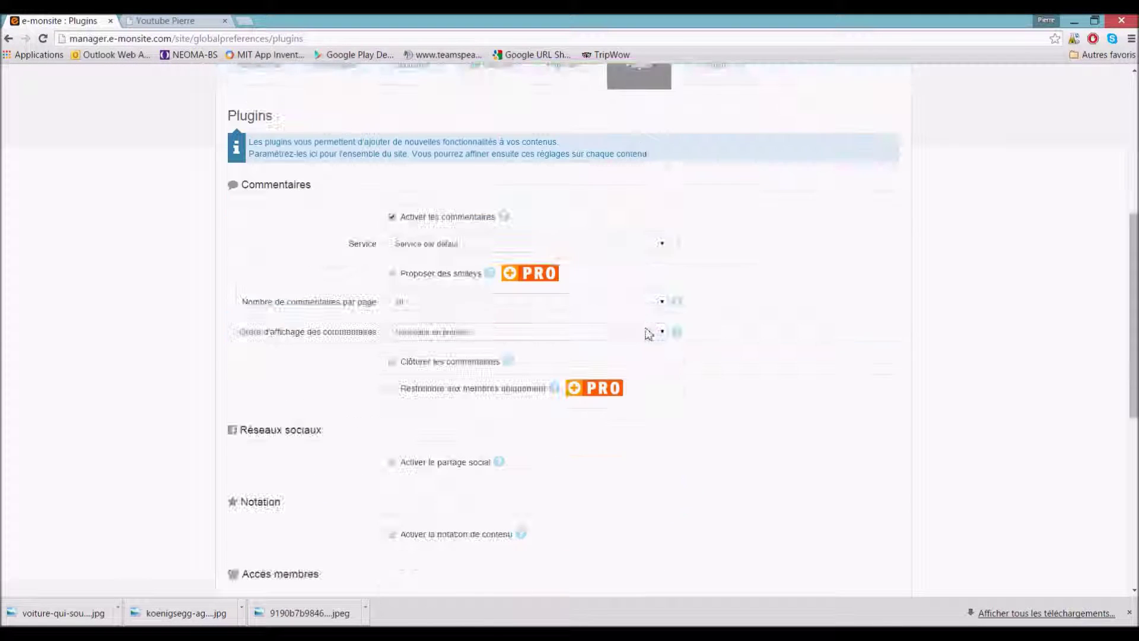
scroll(249, 214, down, 2)
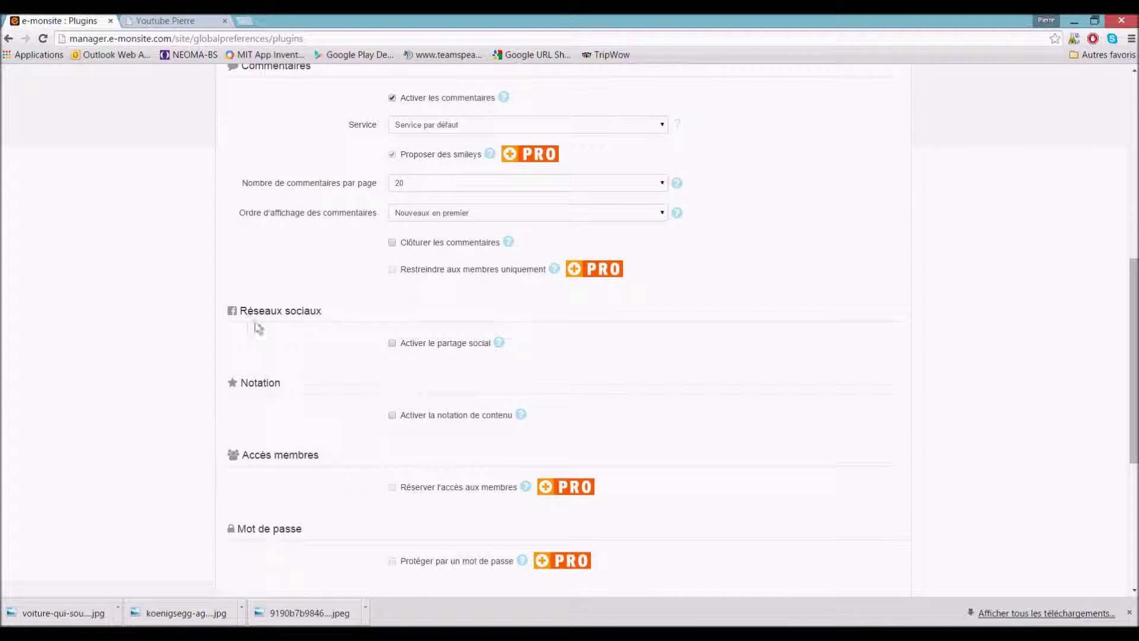
drag(254, 311, 345, 309)
scroll(363, 400, down, 2)
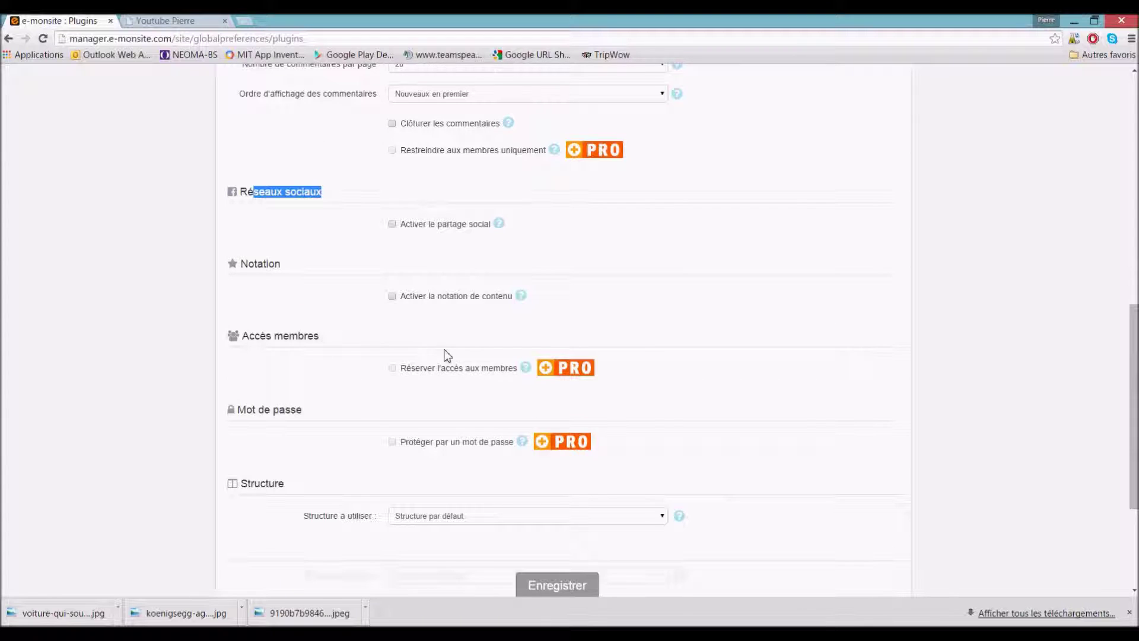
scroll(561, 460, down, 3)
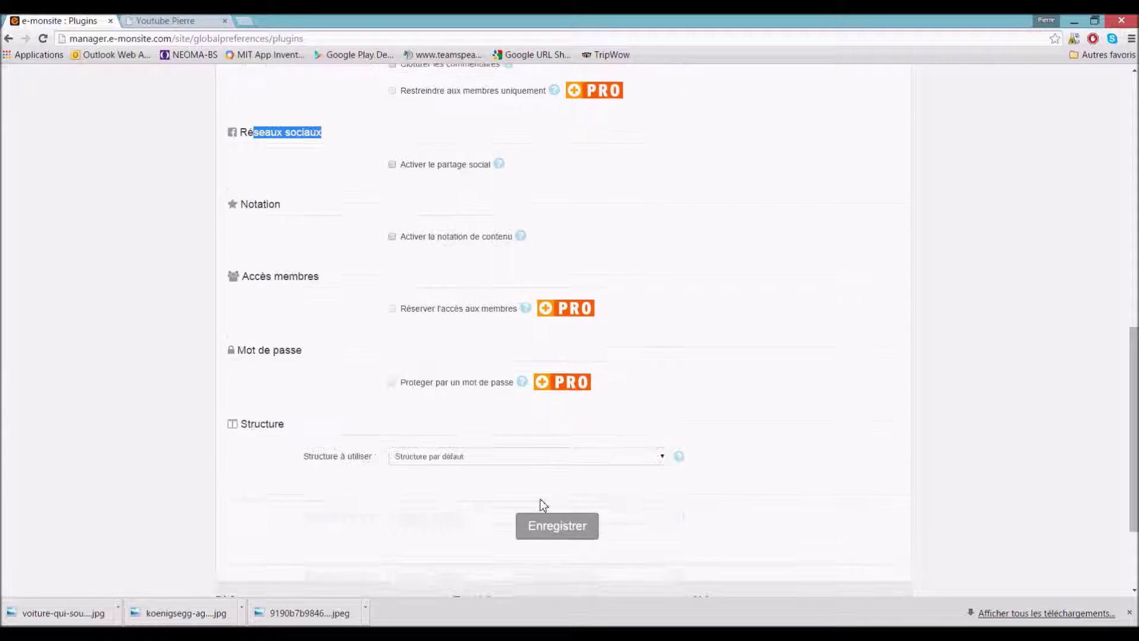
scroll(559, 469, up, 11)
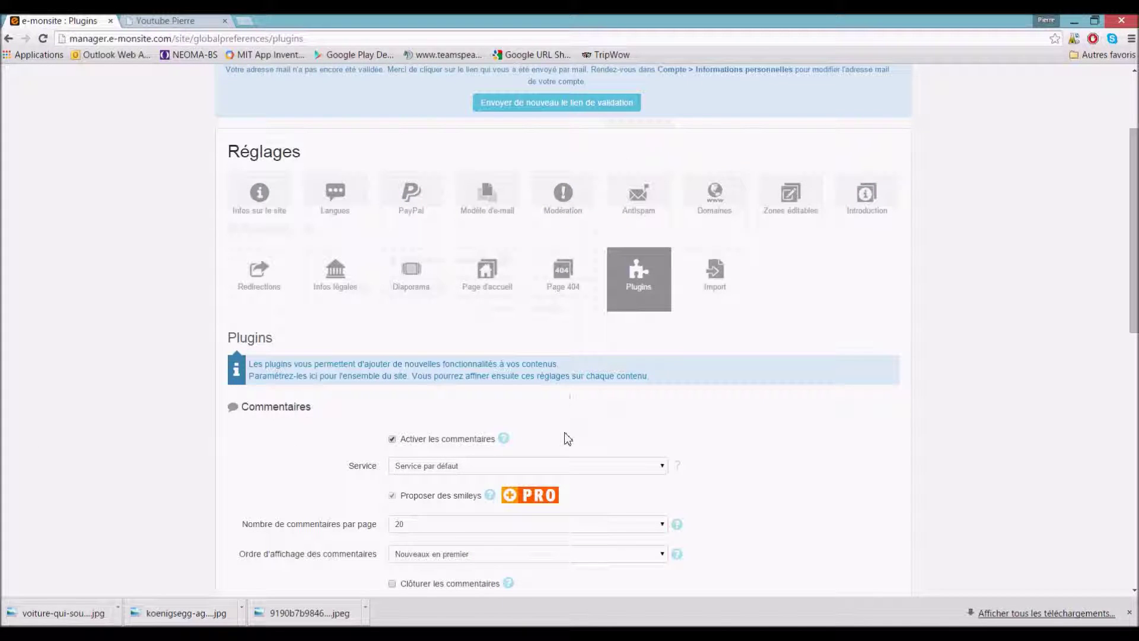
Step: Examine the Page 404 settings, including the error page's name and its text
click(561, 289)
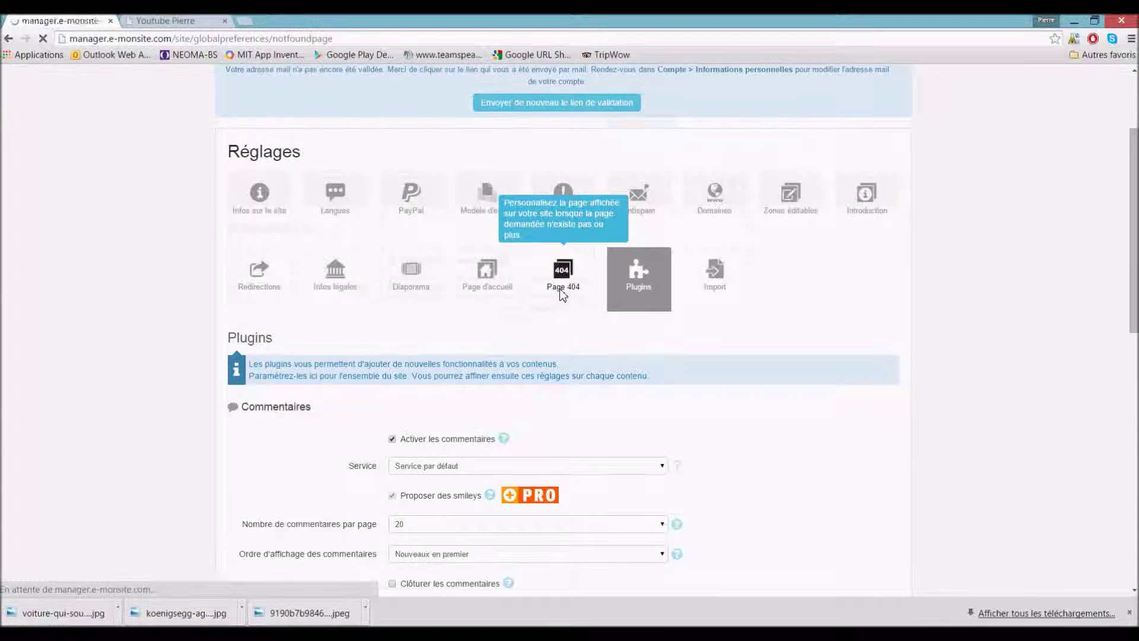
scroll(562, 295, down, 8)
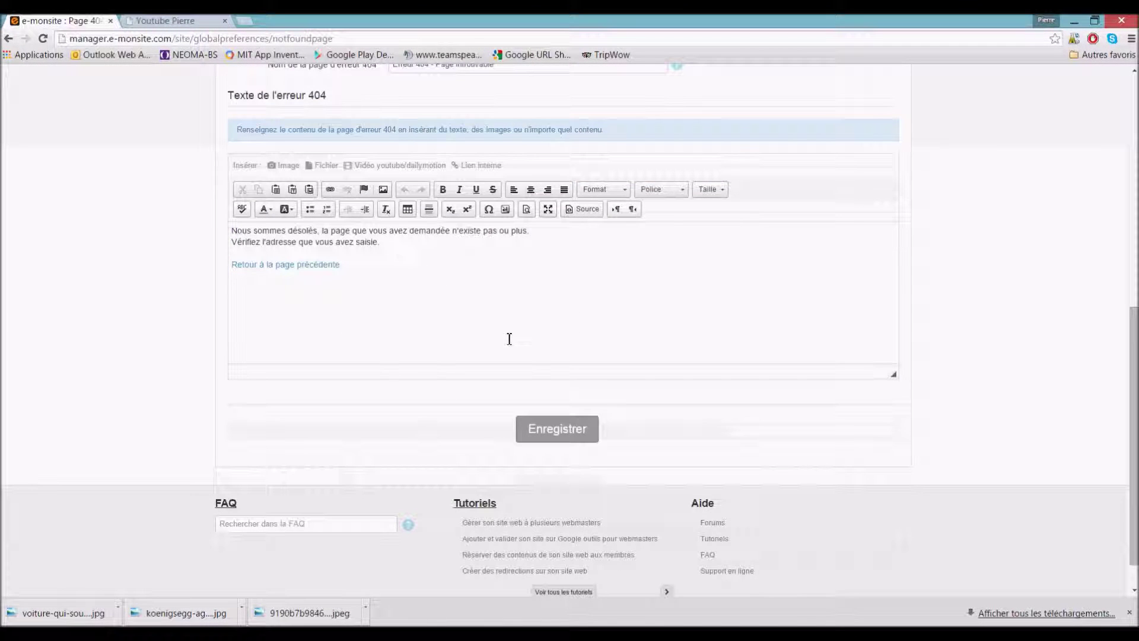
scroll(471, 347, up, 5)
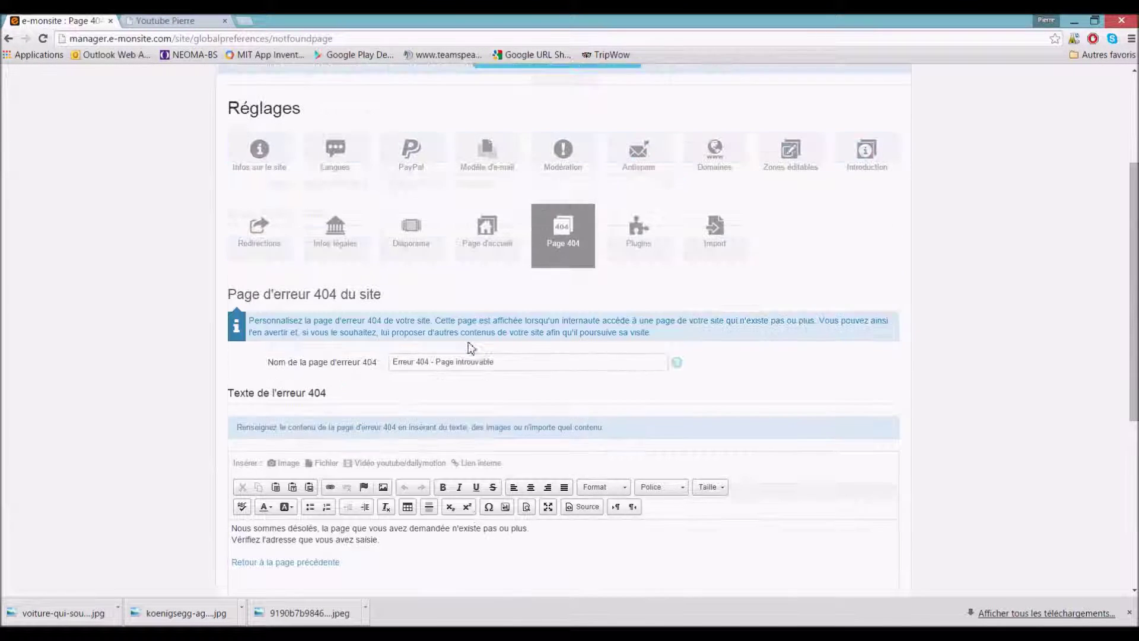
Step: In the Infos légales settings, enable displaying the mentions légales on the site and view the fields for completing them
click(333, 237)
scroll(349, 280, down, 6)
scroll(440, 356, up, 4)
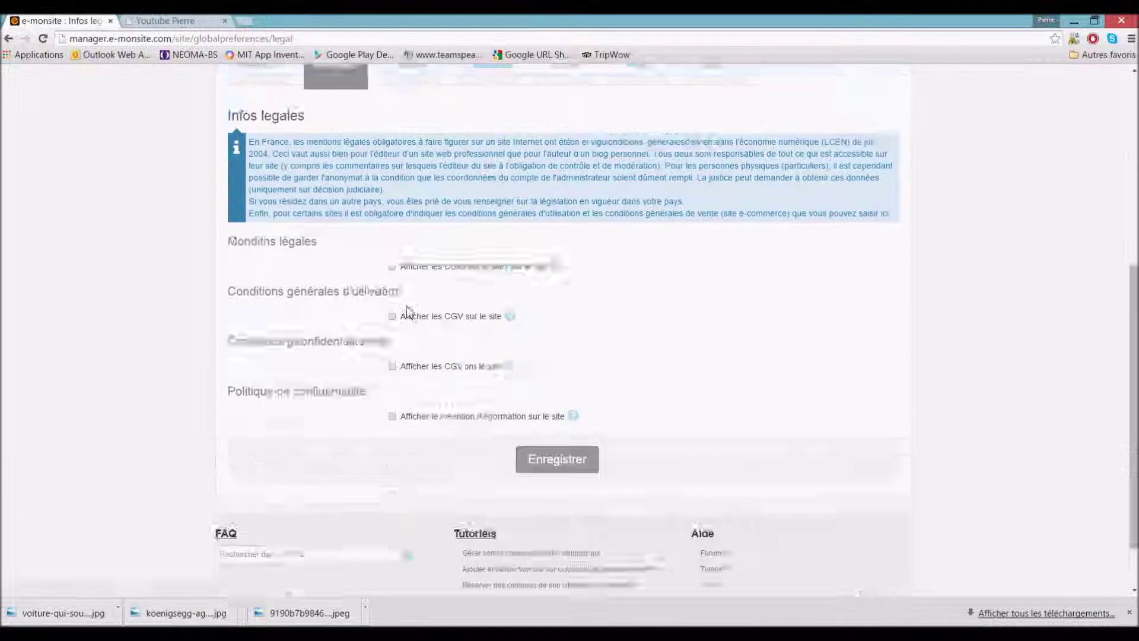
click(393, 445)
scroll(394, 451, down, 8)
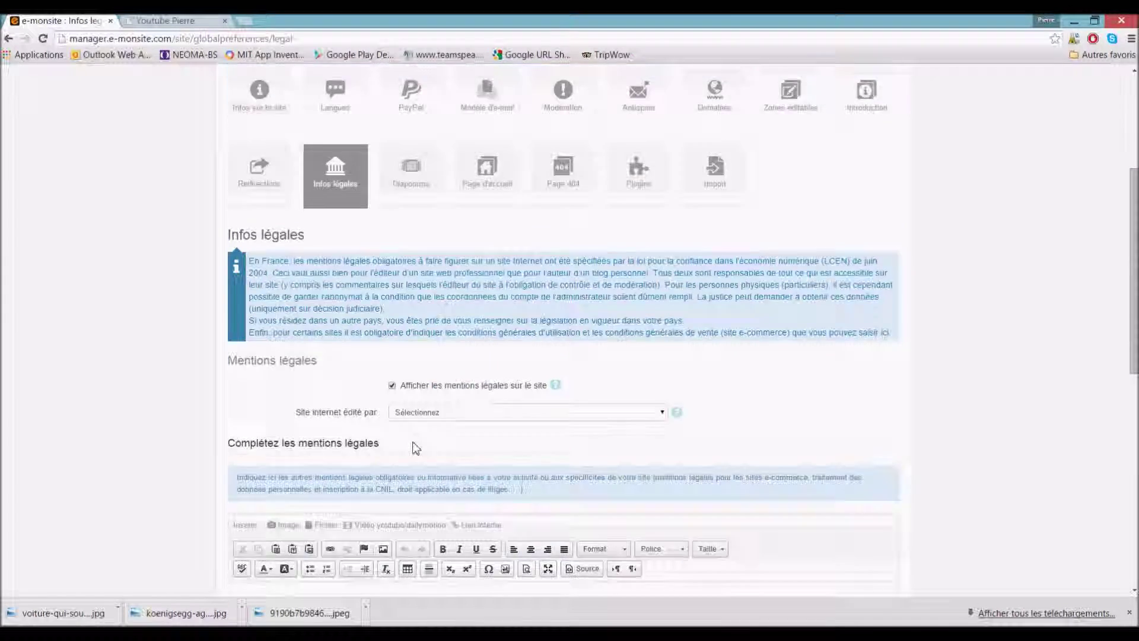
Step: Enable displaying the CGU, the CGV and the Politique de confidentialité information message on the site
click(392, 373)
scroll(389, 427, down, 5)
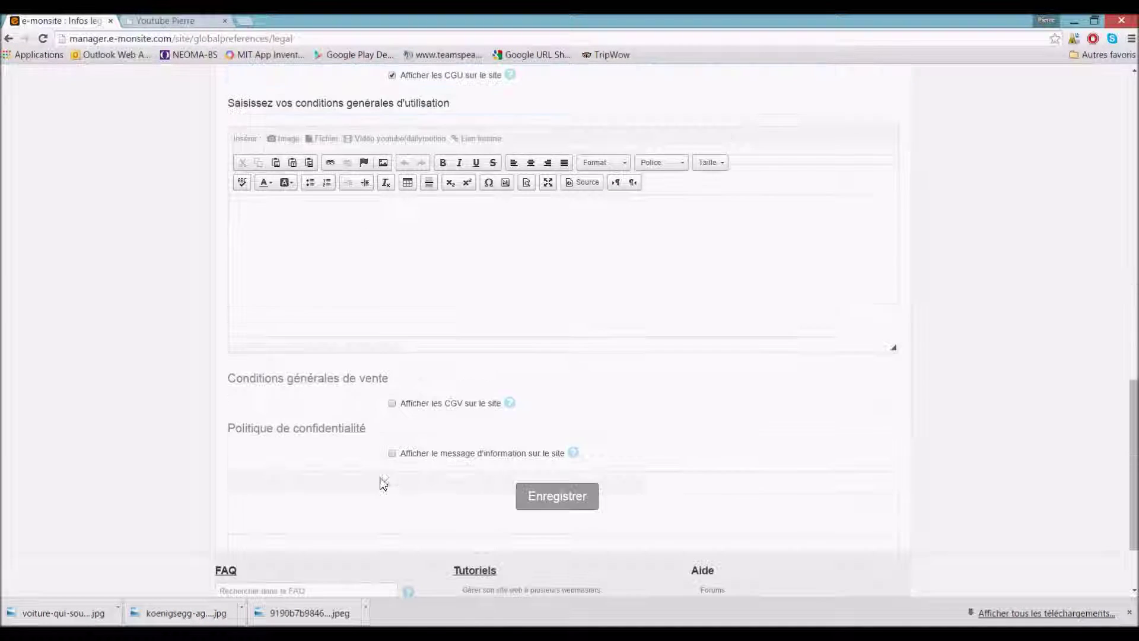
click(392, 453)
click(392, 403)
Step: Fill the mentions légales, CGU and CGV texts and the "Plus d'informations" URL with placeholder dots, and submit the legal settings
click(433, 226)
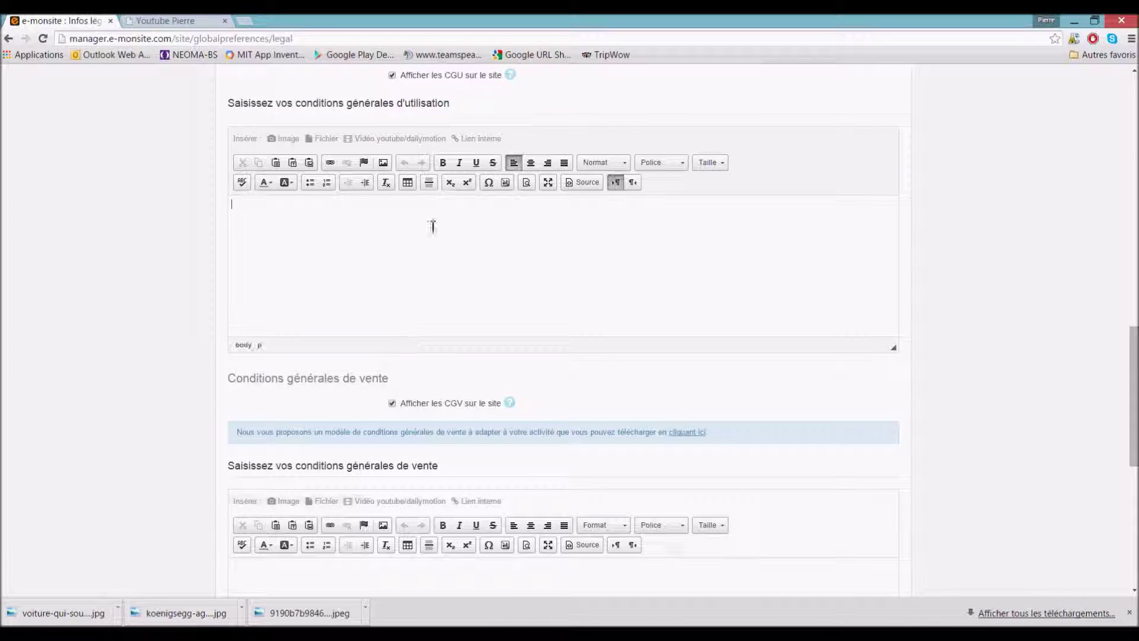
scroll(452, 229, up, 5)
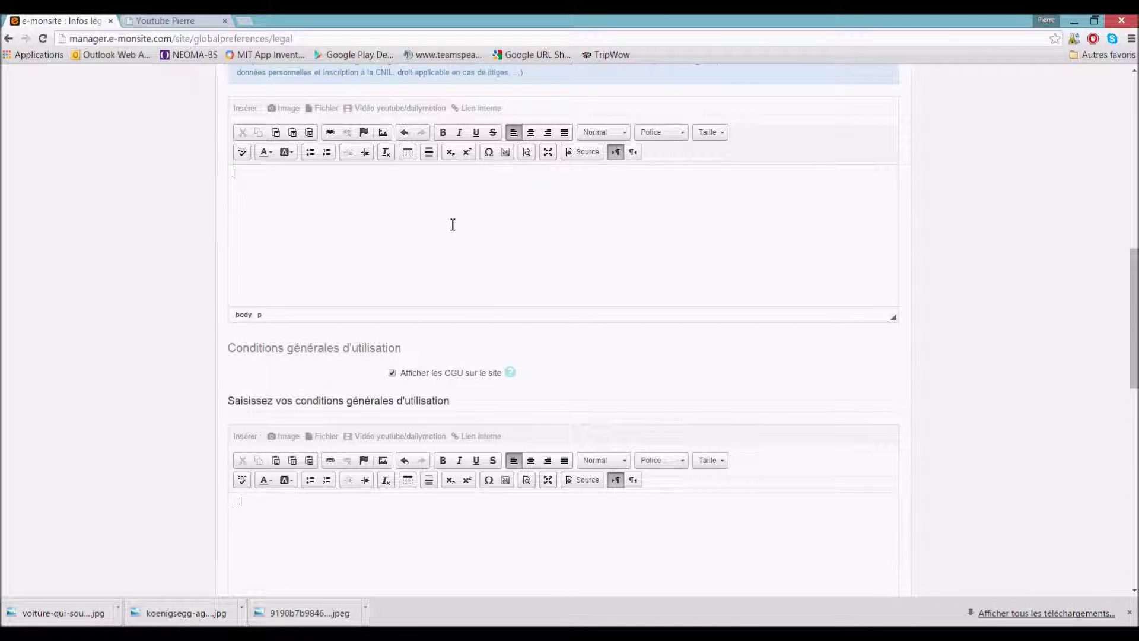
scroll(453, 223, down, 11)
click(487, 287)
click(416, 432)
click(555, 487)
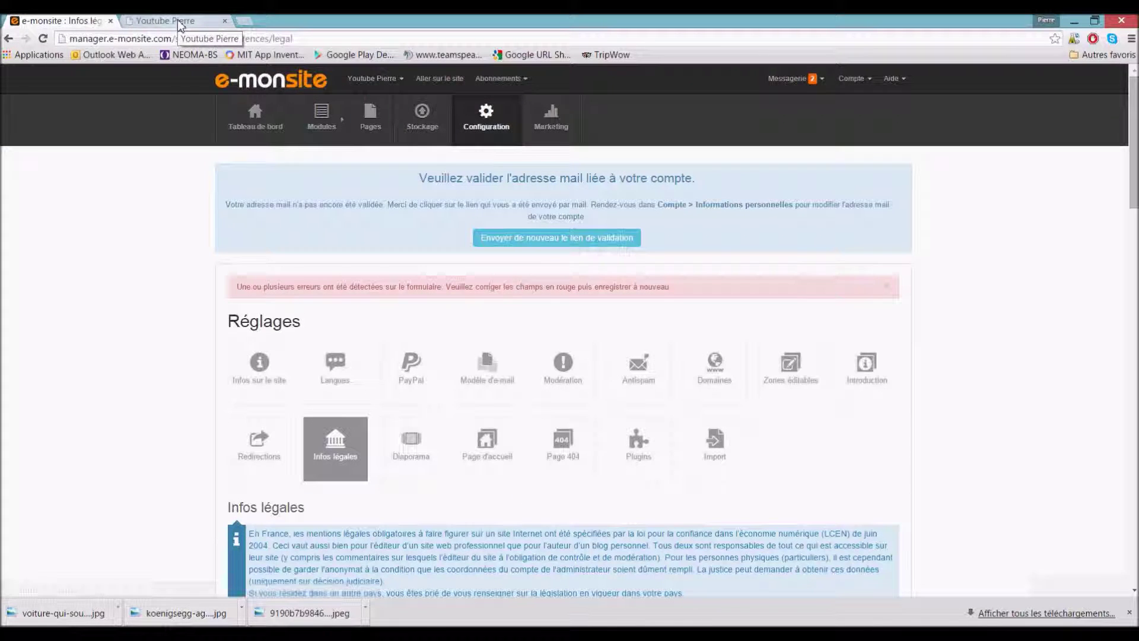
Step: Disable displaying the mentions légales and the Politique de confidentialité information message, and save the Infos légales settings
scroll(542, 480, down, 10)
scroll(542, 481, up, 3)
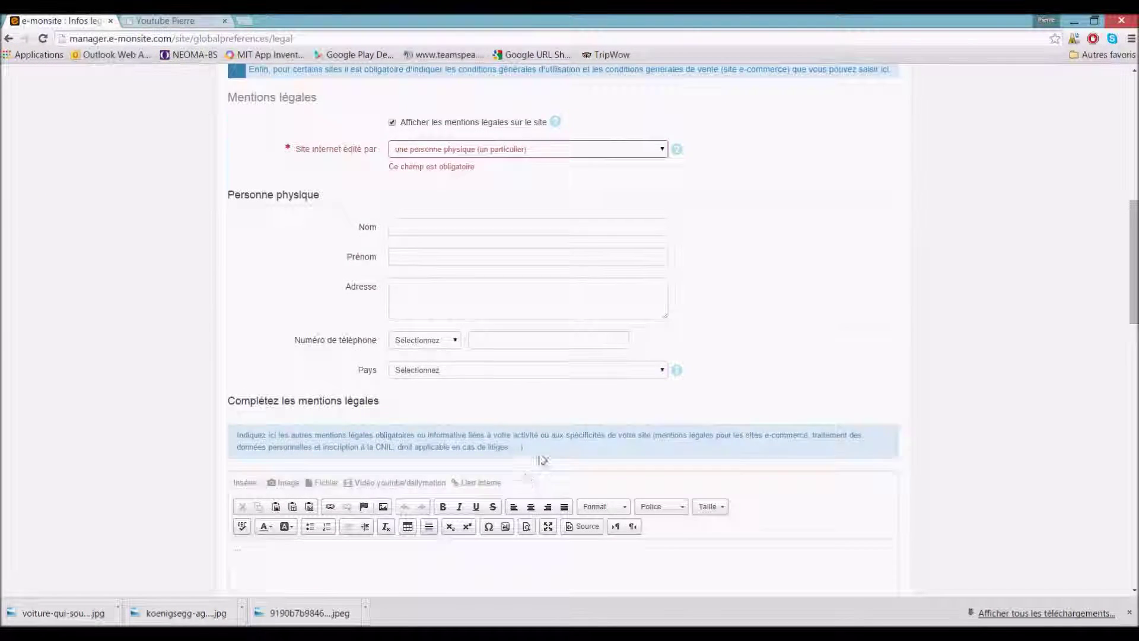
scroll(566, 369, up, 1)
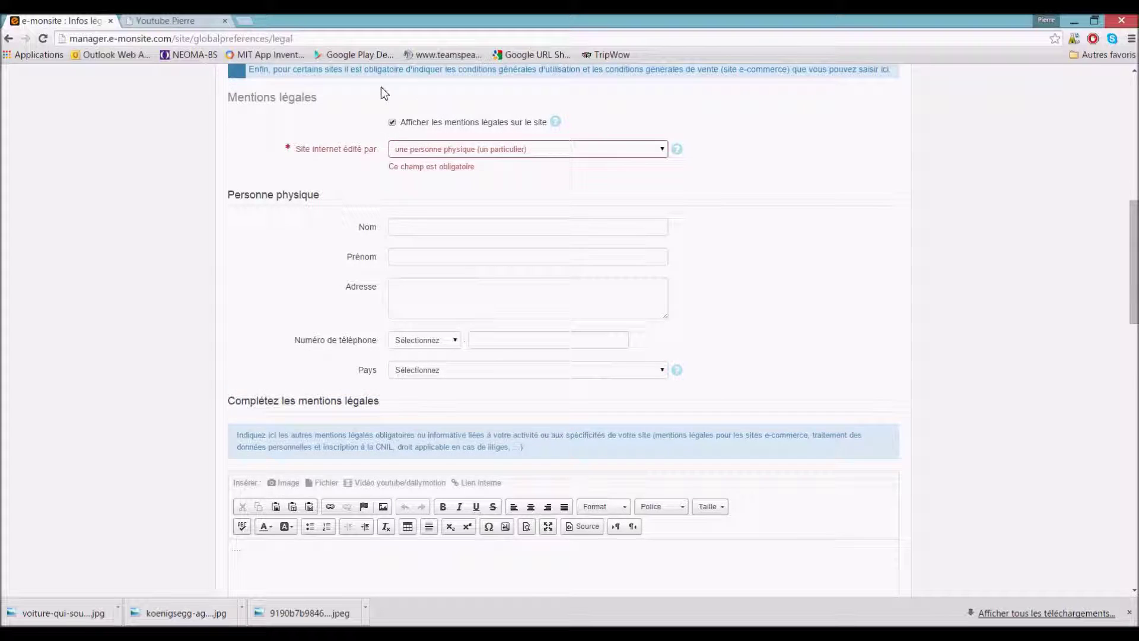
click(392, 123)
scroll(541, 389, down, 3)
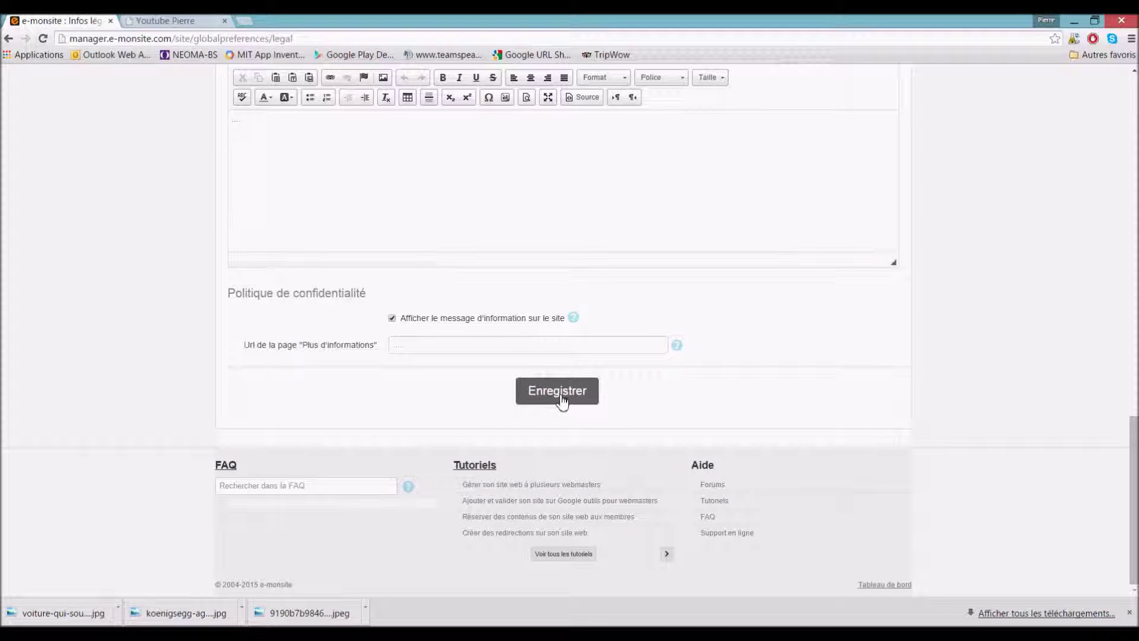
click(562, 401)
click(394, 321)
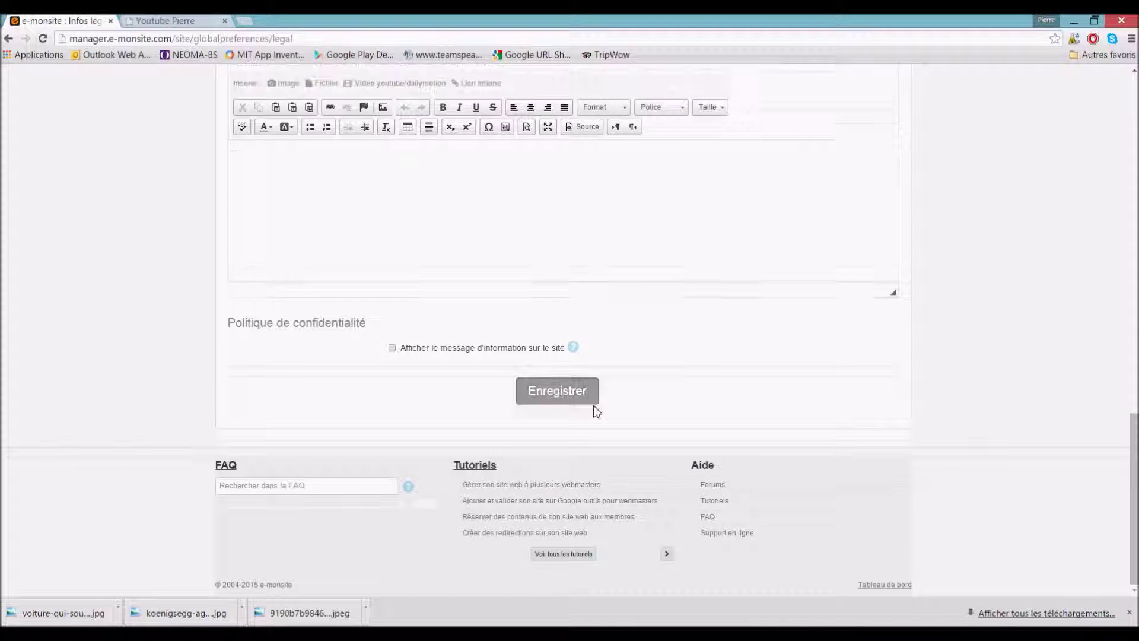
click(556, 395)
Step: Reload the public site's home page, check its footer for the legal links, and return to the Réglages page
click(221, 19)
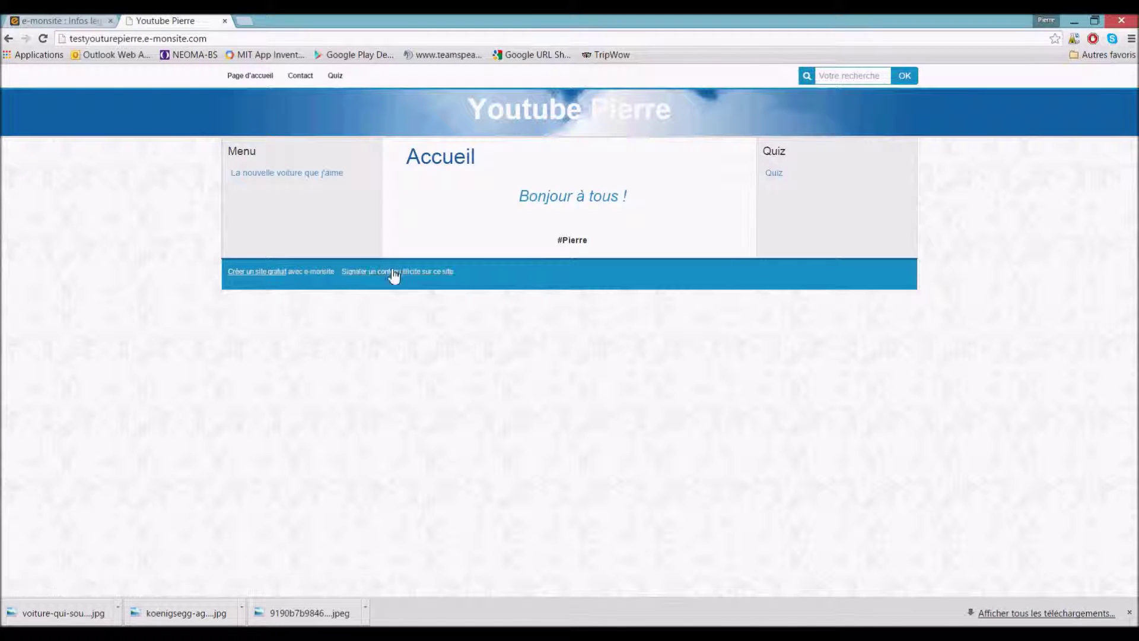
click(80, 19)
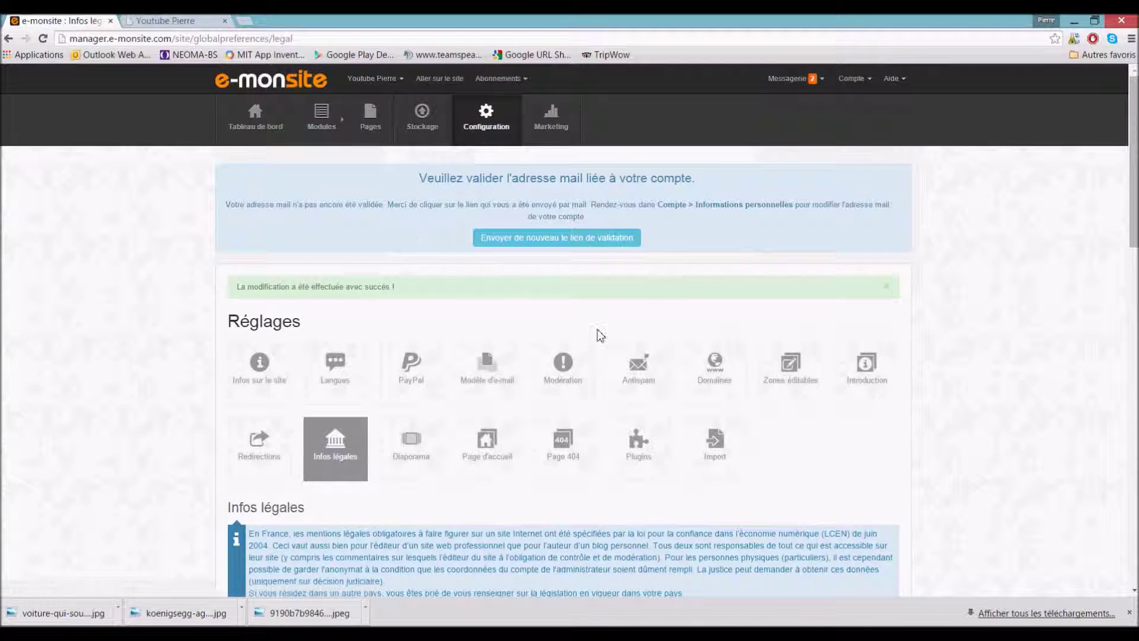
scroll(597, 331, down, 5)
click(167, 21)
click(178, 38)
key(Return)
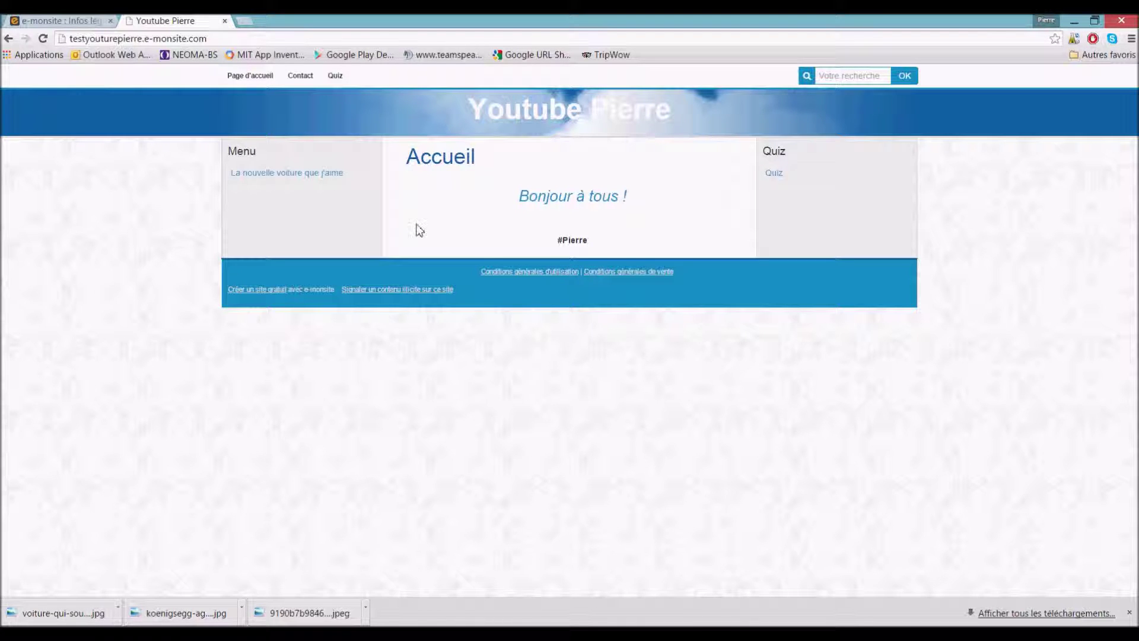
click(80, 22)
scroll(219, 272, up, 5)
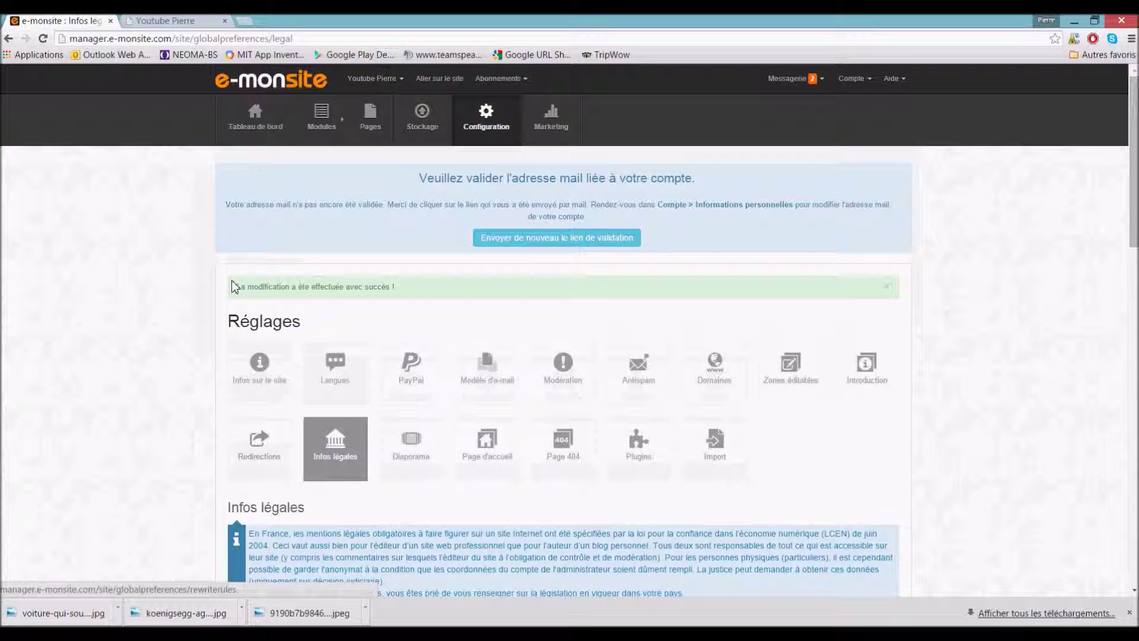